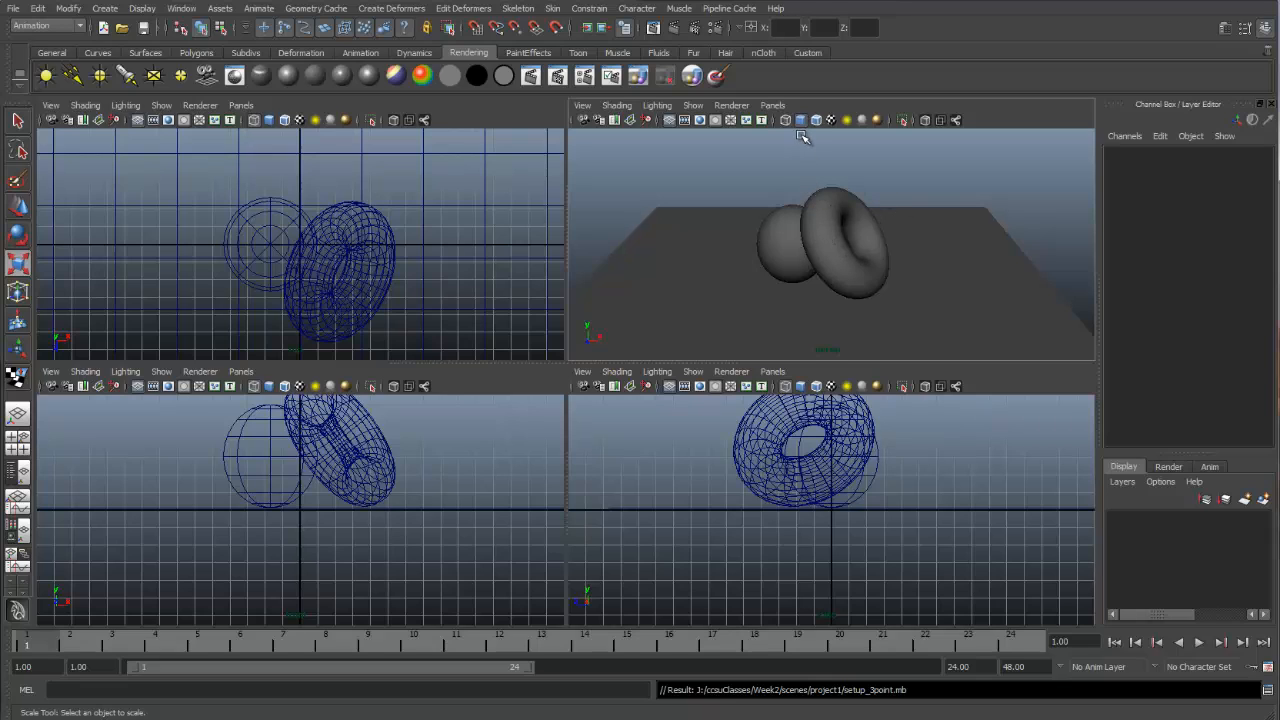
- Create a spot light and raise it about 7.1 units above the origin
{"action": "left_click", "coordinate": [126, 76]}
{"action": "key", "text": "w"}
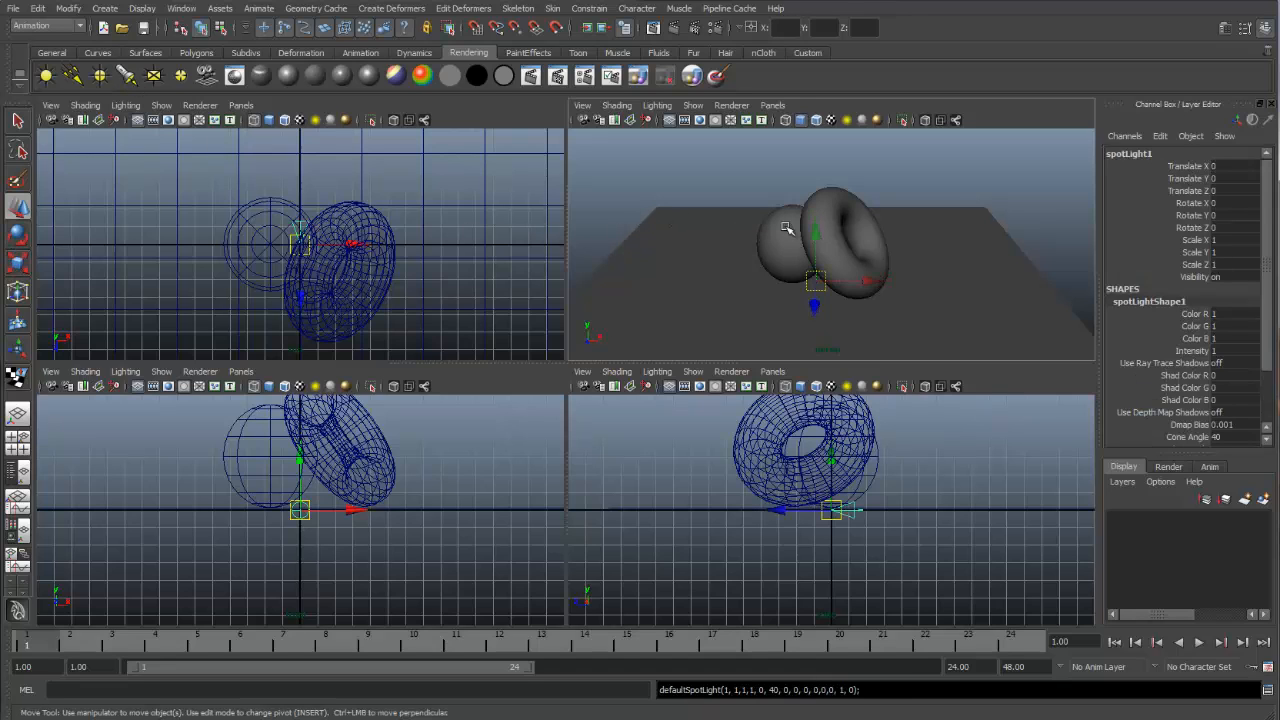
{"action": "left_click_drag", "start_coordinate": [814, 236], "coordinate": [820, 140]}
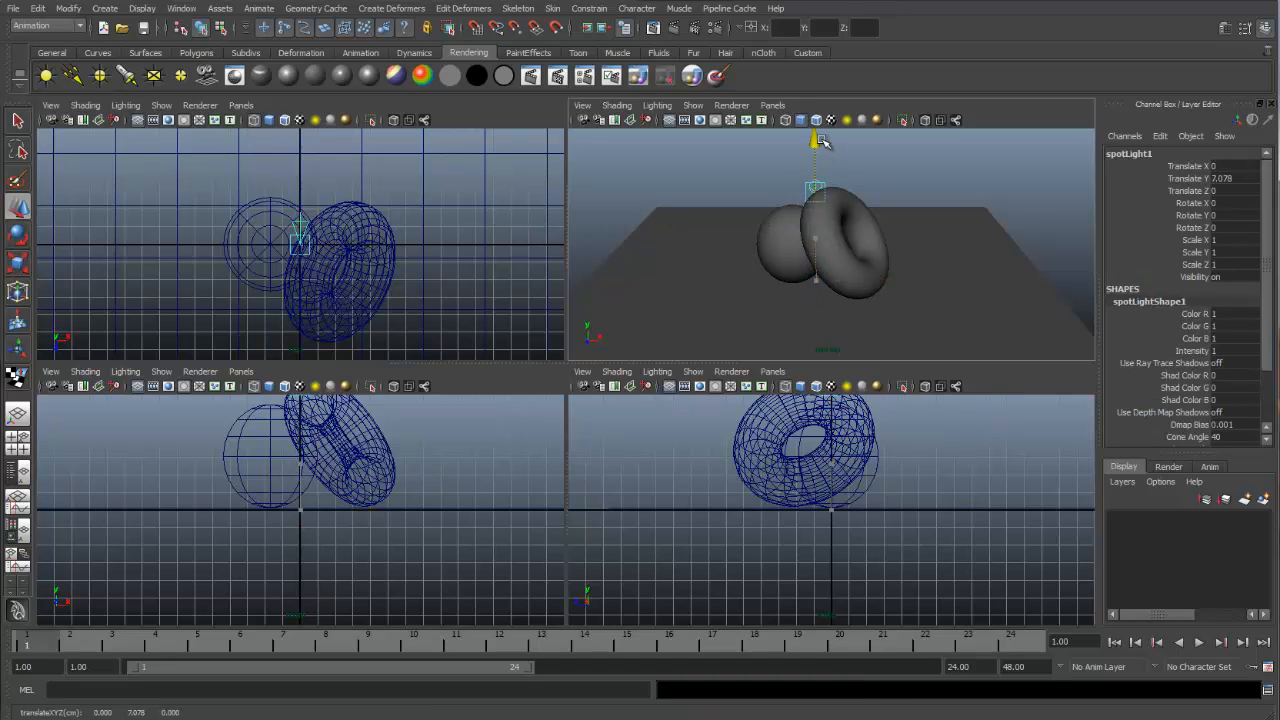
- Look through the spot light in the top view and reposition it so its cone encloses the sphere and torus
{"action": "left_click", "coordinate": [243, 106]}
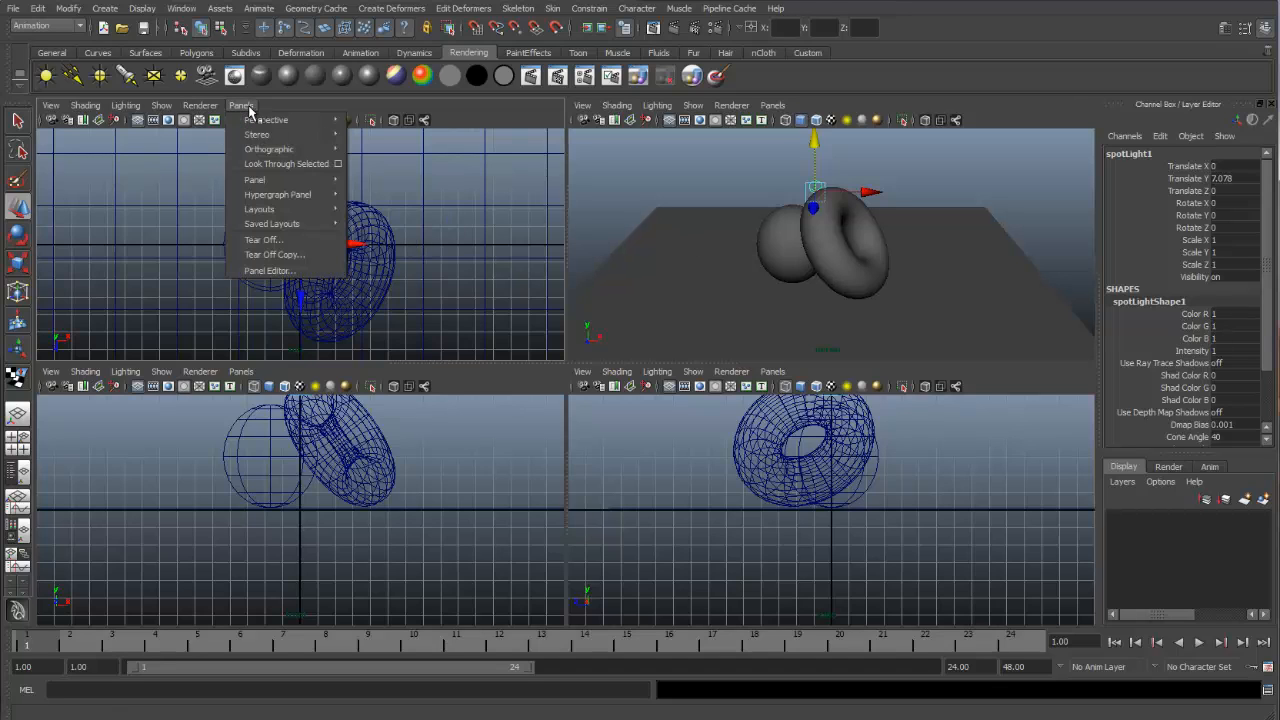
{"action": "left_click", "coordinate": [267, 163]}
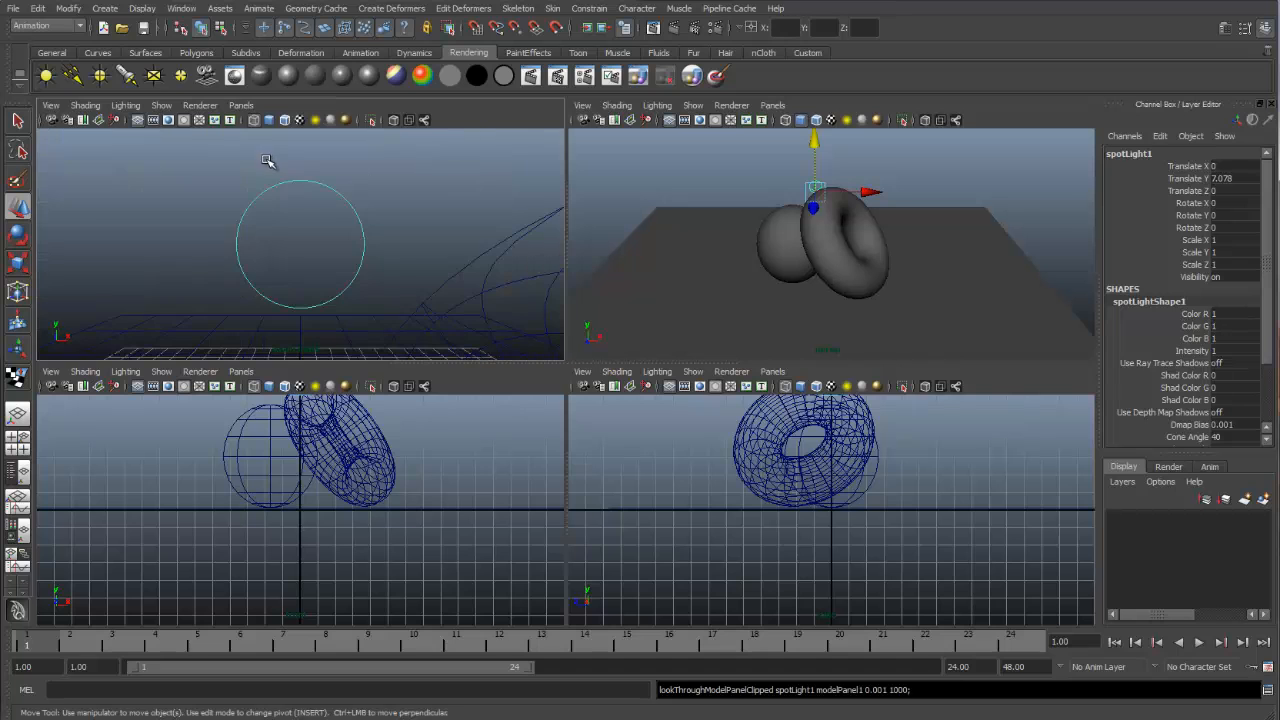
{"action": "right_click_drag", "start_coordinate": [398, 210], "coordinate": [200, 258], "text": "alt"}
{"action": "left_click_drag", "start_coordinate": [380, 250], "coordinate": [323, 266], "text": "alt"}
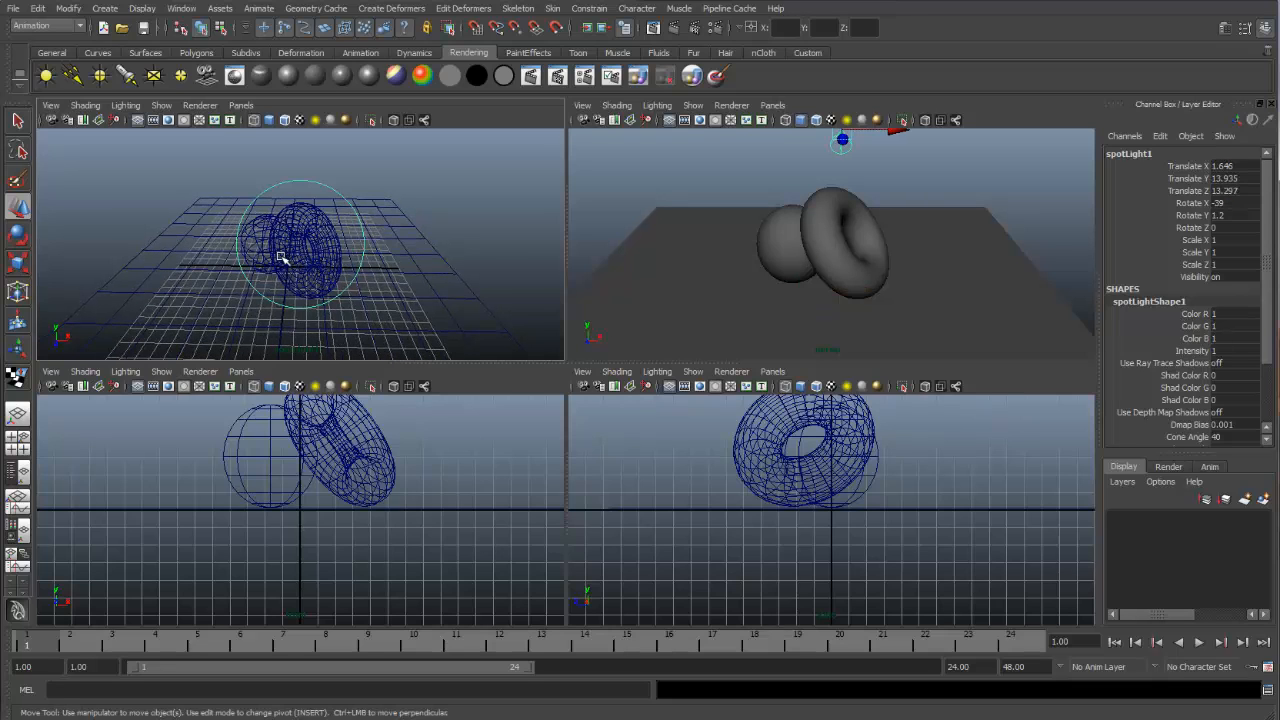
- Light the perspective and spot light views with all scene lights, displaying the spot light view smooth shaded
{"action": "left_click", "coordinate": [658, 105]}
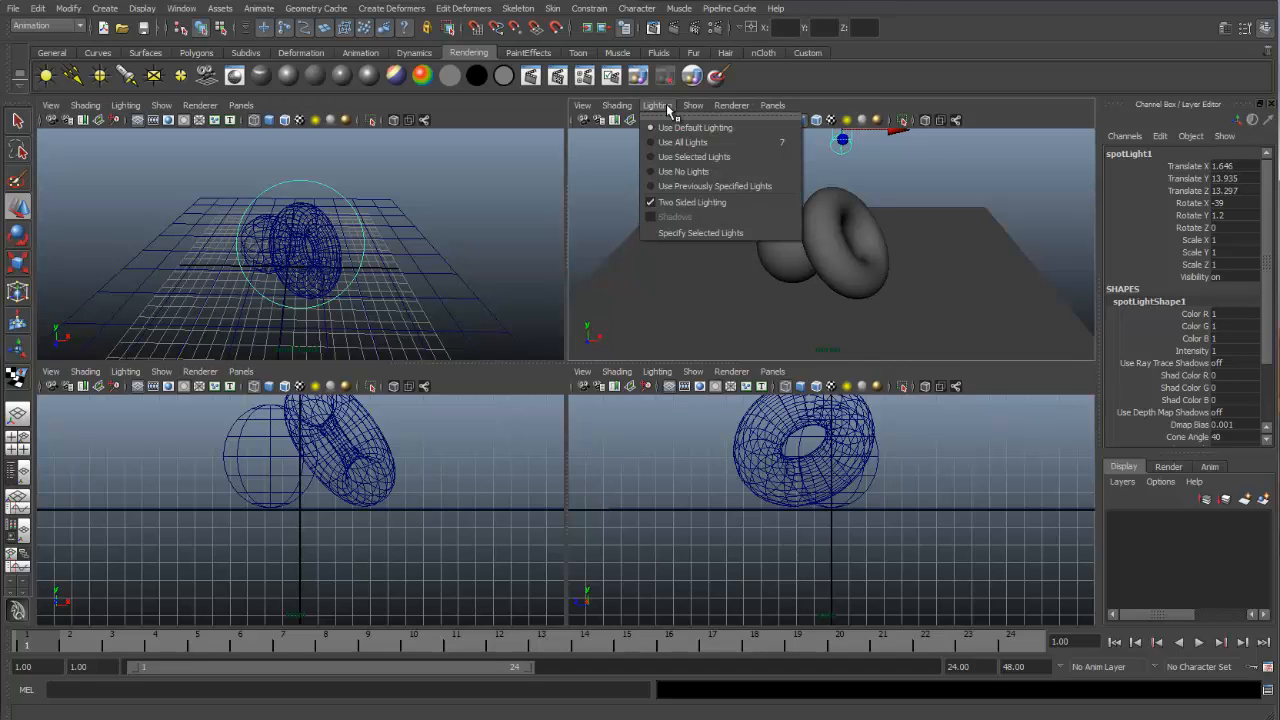
{"action": "left_click", "coordinate": [683, 142]}
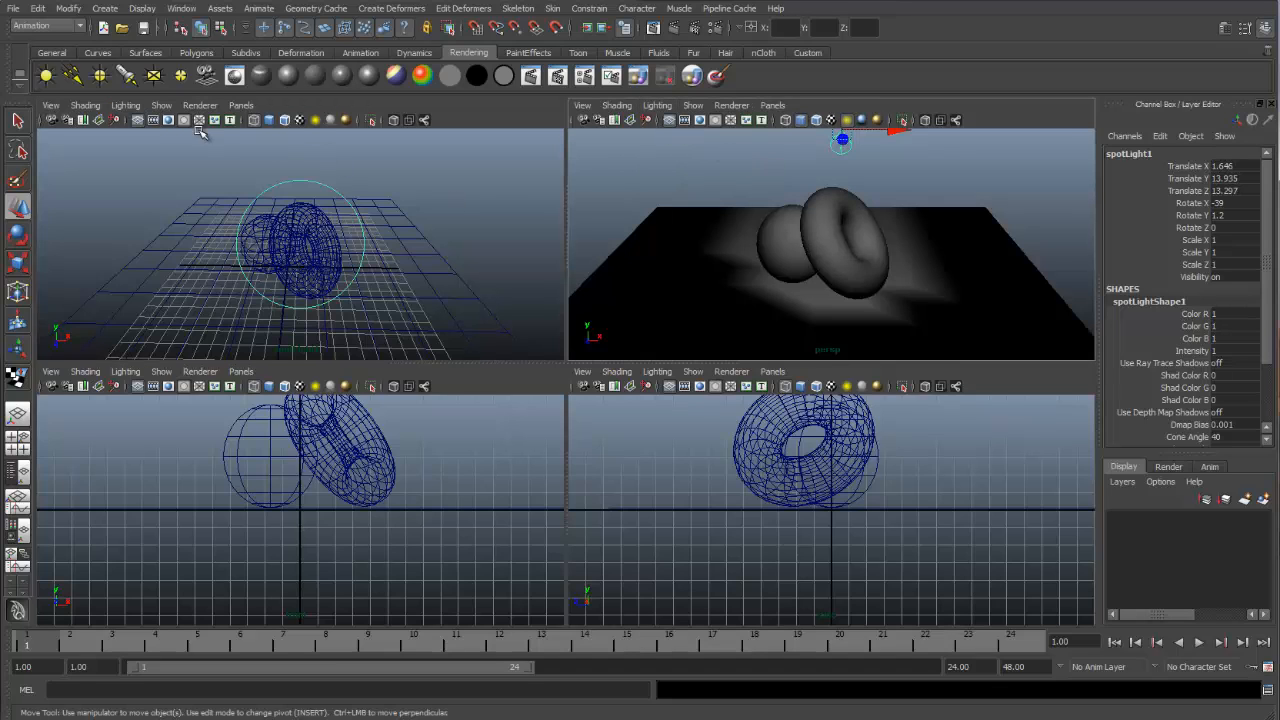
{"action": "left_click", "coordinate": [125, 105]}
{"action": "left_click", "coordinate": [150, 141]}
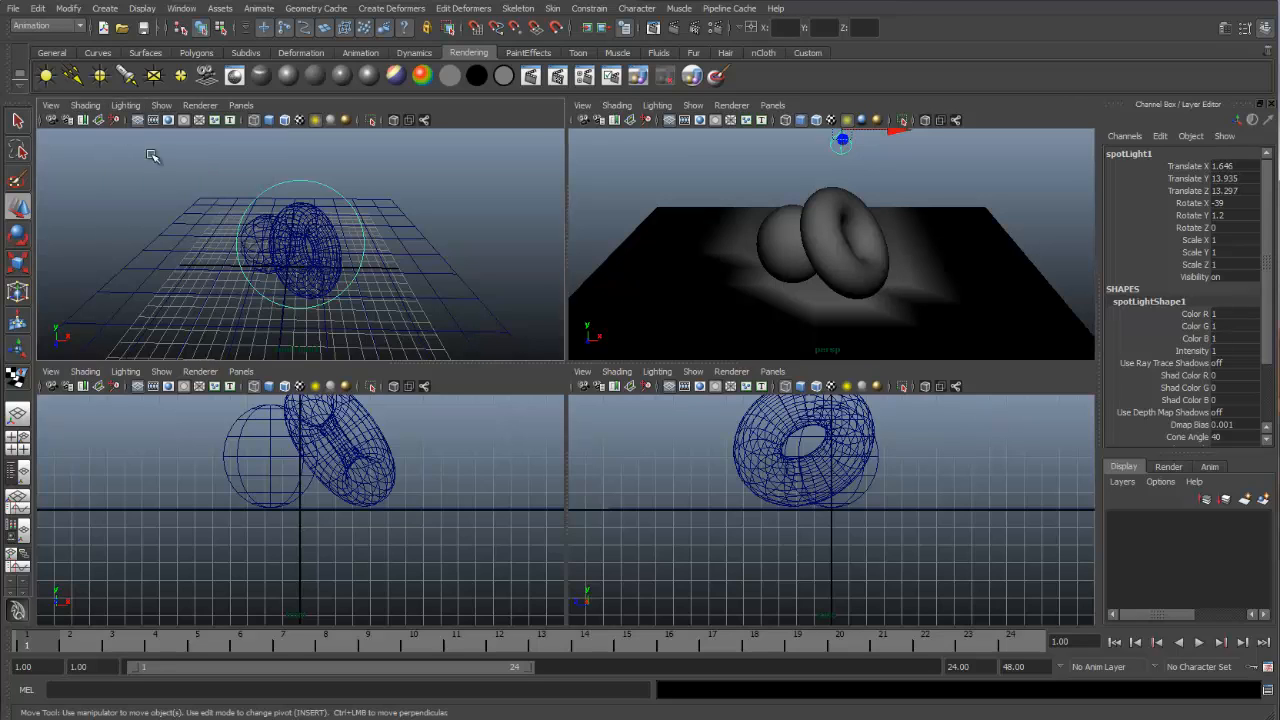
{"action": "key", "text": "5"}
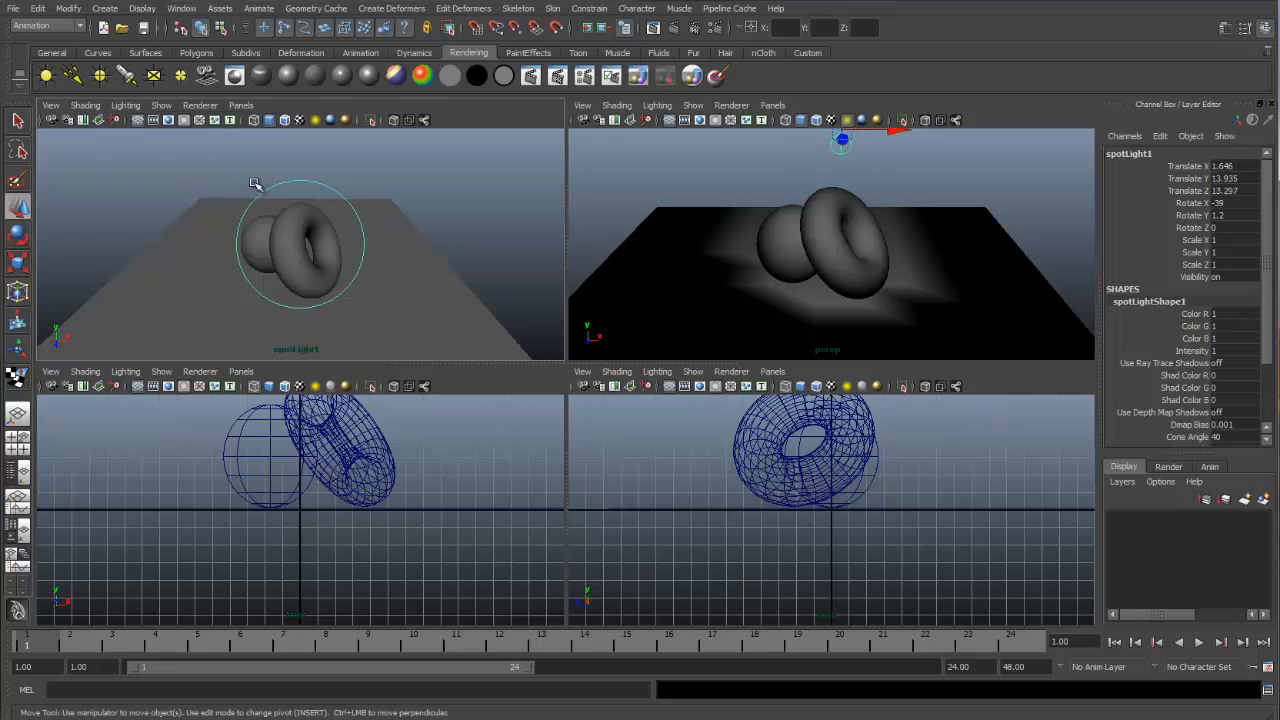
{"action": "left_click", "coordinate": [125, 105]}
{"action": "left_click", "coordinate": [139, 143]}
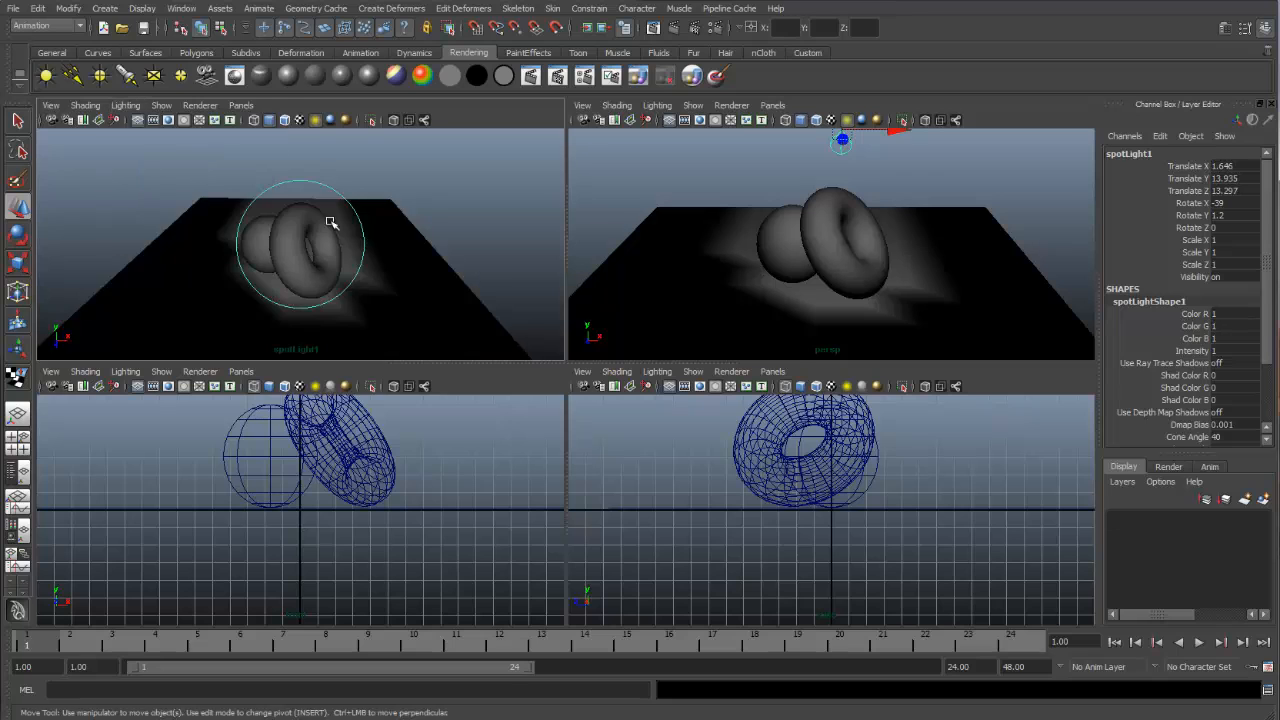
- Pull the spot light back to about X 16.1, Y 27.1, Z 17.8, aimed at the objects, and switch the perspective view to Viewport 2.0
{"action": "left_click_drag", "start_coordinate": [334, 220], "coordinate": [243, 271], "text": "alt"}
{"action": "right_click_drag", "start_coordinate": [300, 262], "coordinate": [355, 261], "text": "alt"}
{"action": "left_click_drag", "start_coordinate": [355, 261], "coordinate": [300, 254], "text": "alt"}
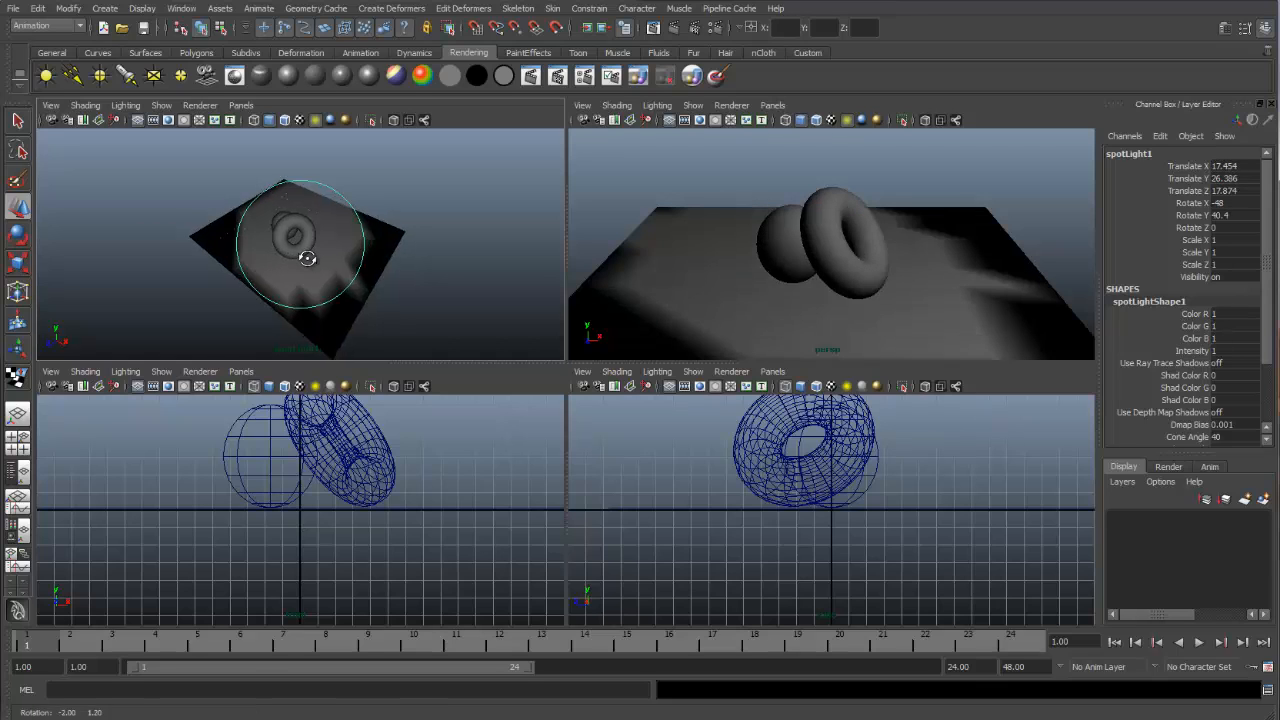
{"action": "left_click", "coordinate": [728, 106]}
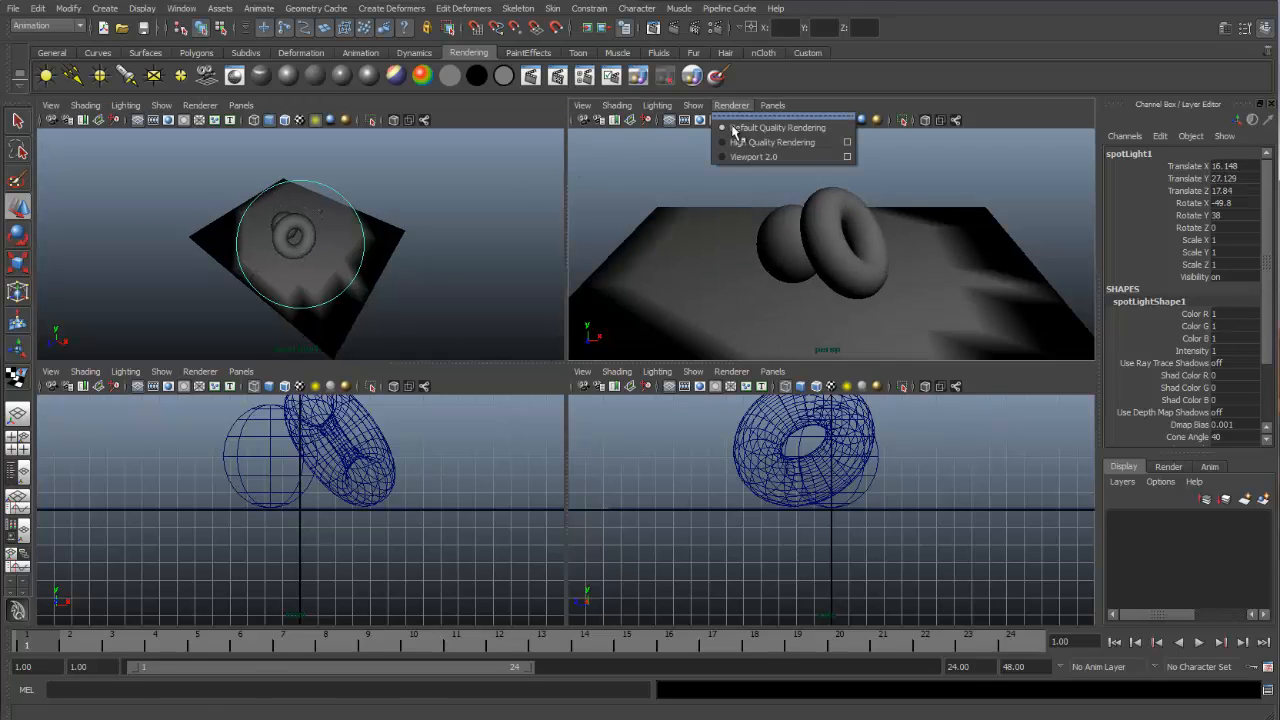
{"action": "left_click", "coordinate": [741, 157]}
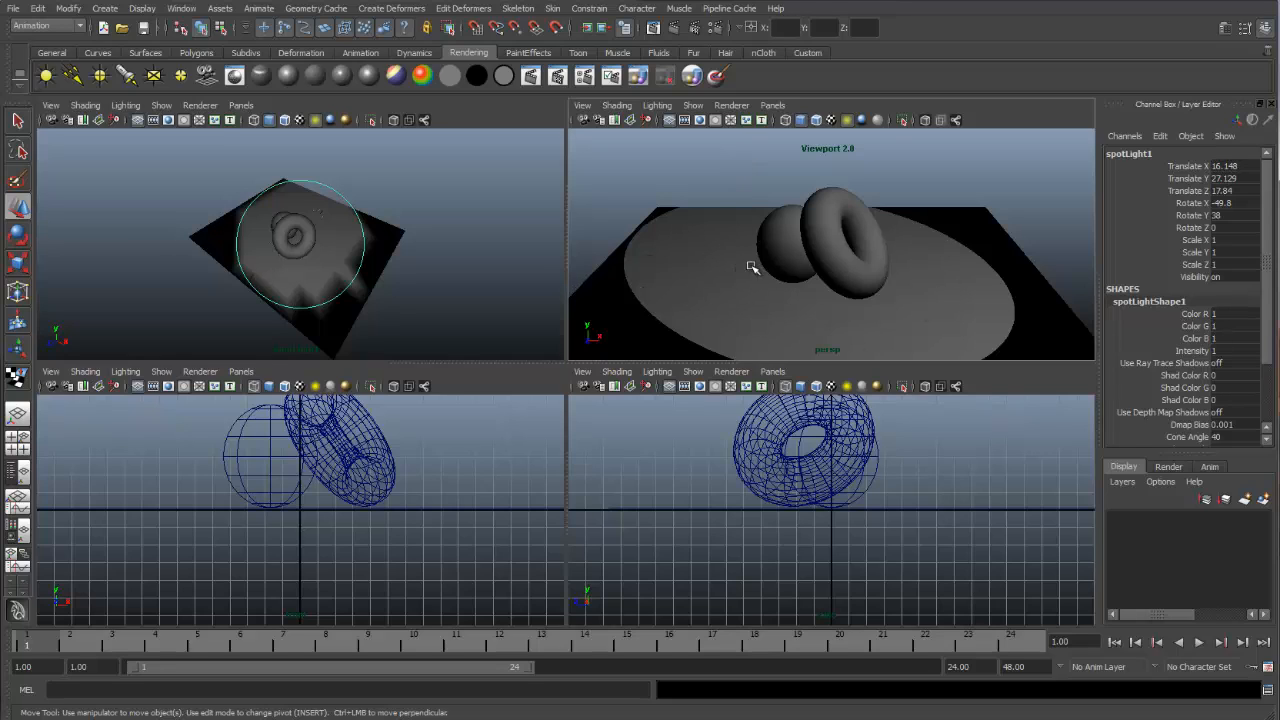
- Open the spot light's attributes and set its intensity to 1.25
{"action": "left_click", "coordinate": [1225, 28]}
{"action": "left_click_drag", "start_coordinate": [826, 45], "coordinate": [213, 69]}
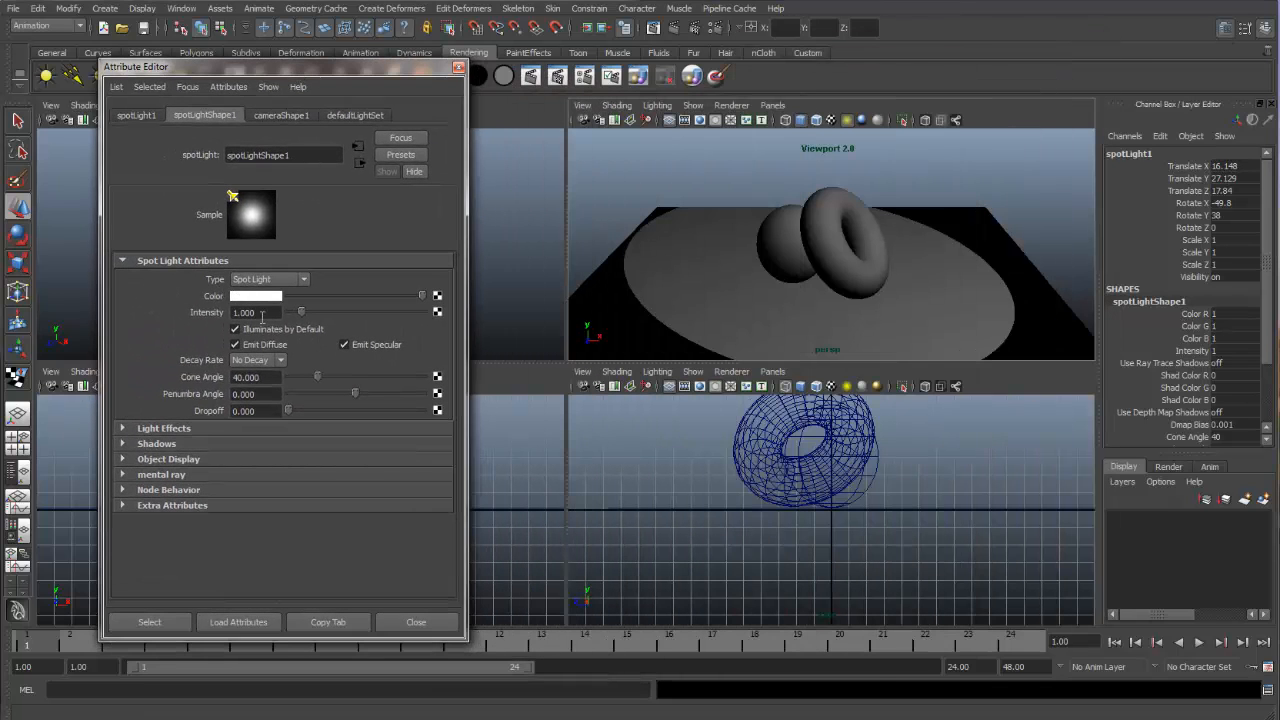
{"action": "double_click", "coordinate": [262, 312]}
{"action": "type", "text": "1.25"}
{"action": "key", "text": "Return"}
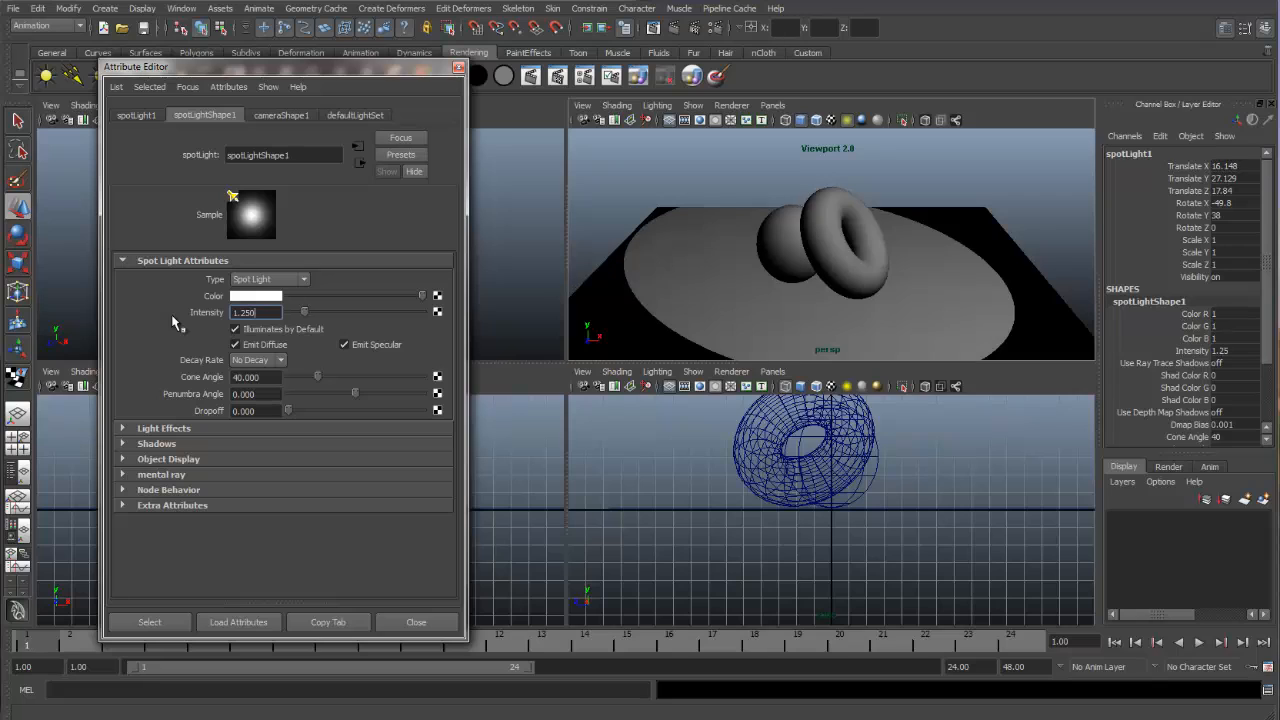
- Narrow the spot light's cone angle to about 37.2 and set its penumbra angle to 5
{"action": "left_click_drag", "start_coordinate": [313, 375], "coordinate": [378, 395]}
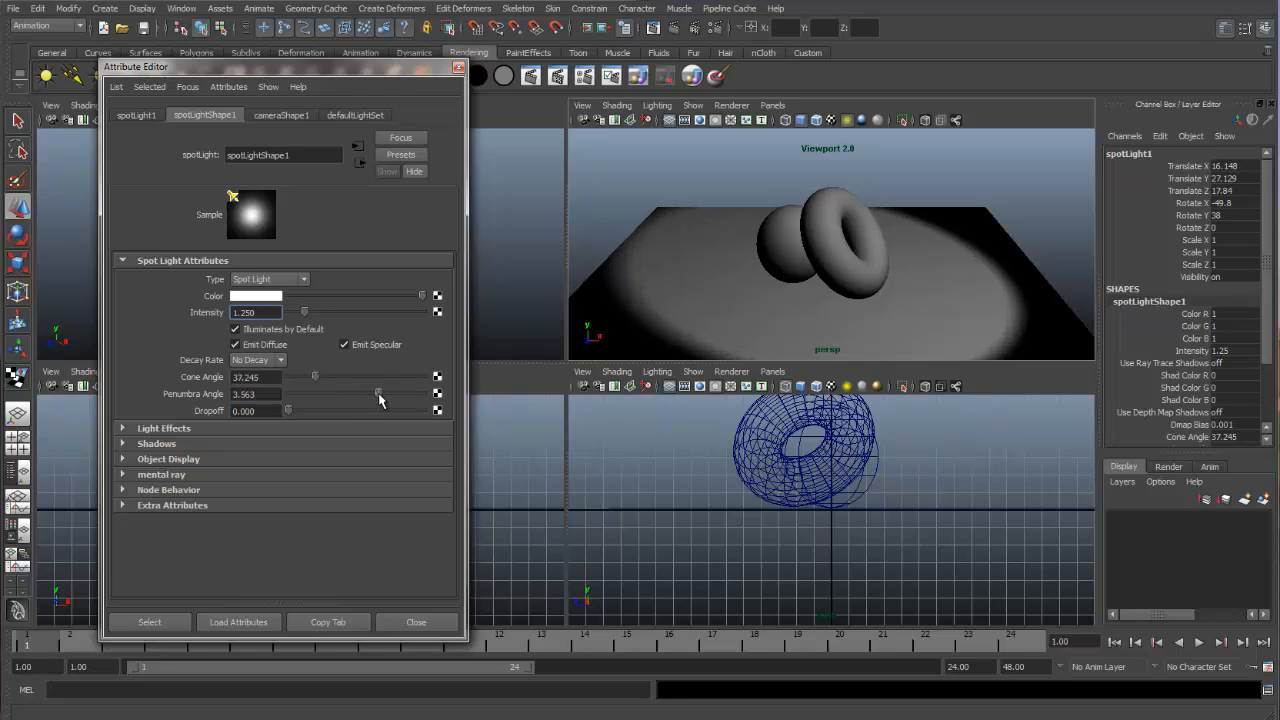
{"action": "double_click", "coordinate": [255, 394]}
{"action": "type", "text": "5"}
{"action": "key", "text": "Return"}
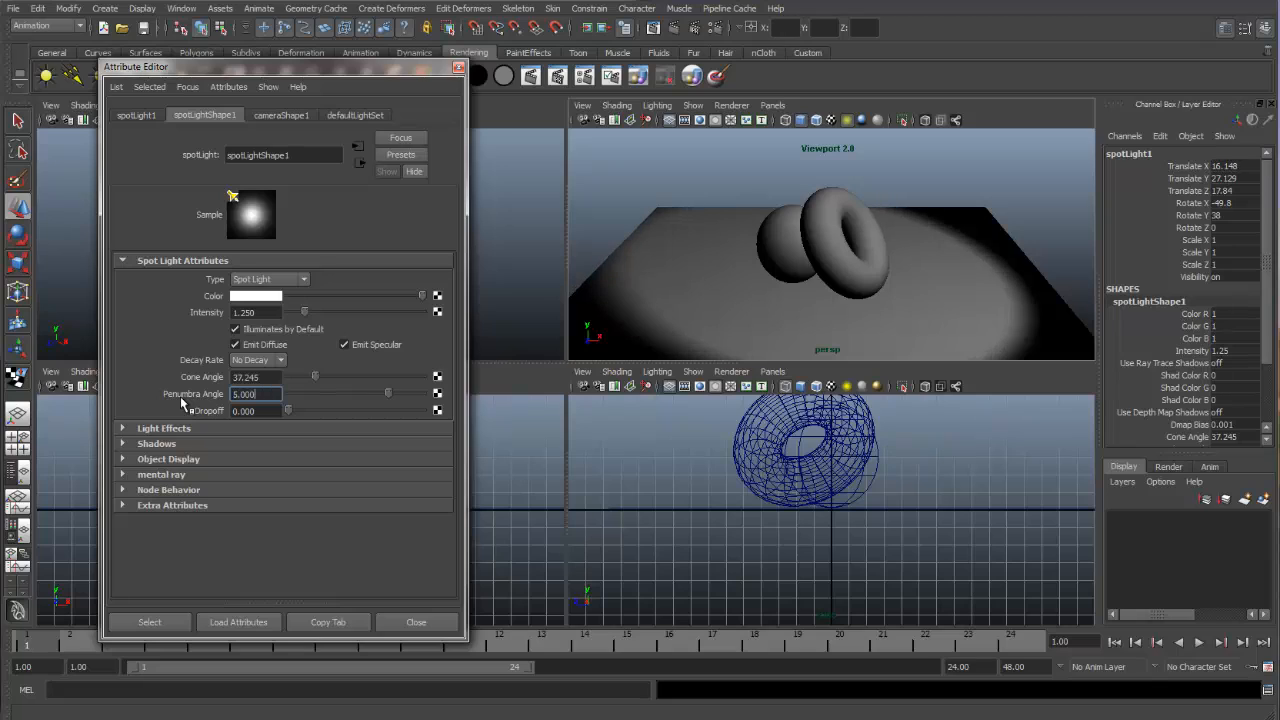
- Set the spot light's dropoff to 2
{"action": "double_click", "coordinate": [255, 411]}
{"action": "left_click_drag", "start_coordinate": [258, 411], "coordinate": [197, 412]}
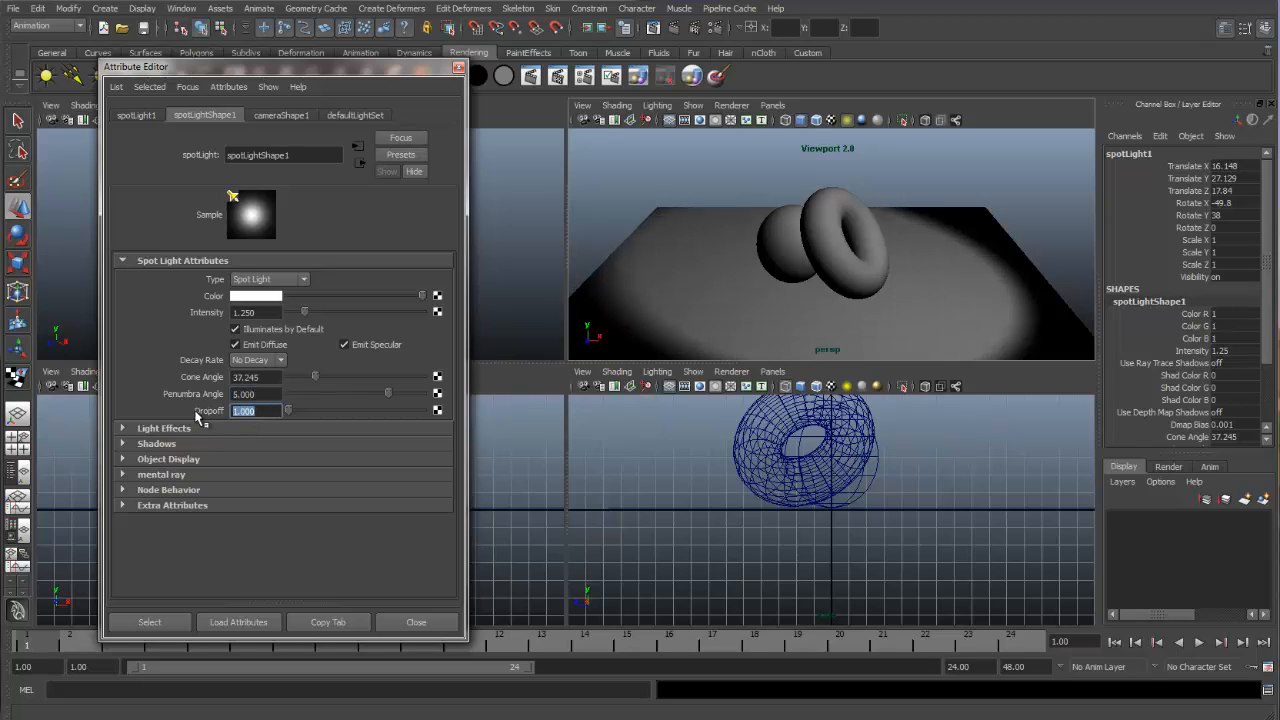
{"action": "type", "text": "2"}
{"action": "key", "text": "Return"}
- Render the current frame of the perspective view with mental ray and place the render window beside the light's attributes
{"action": "left_click", "coordinate": [657, 27]}
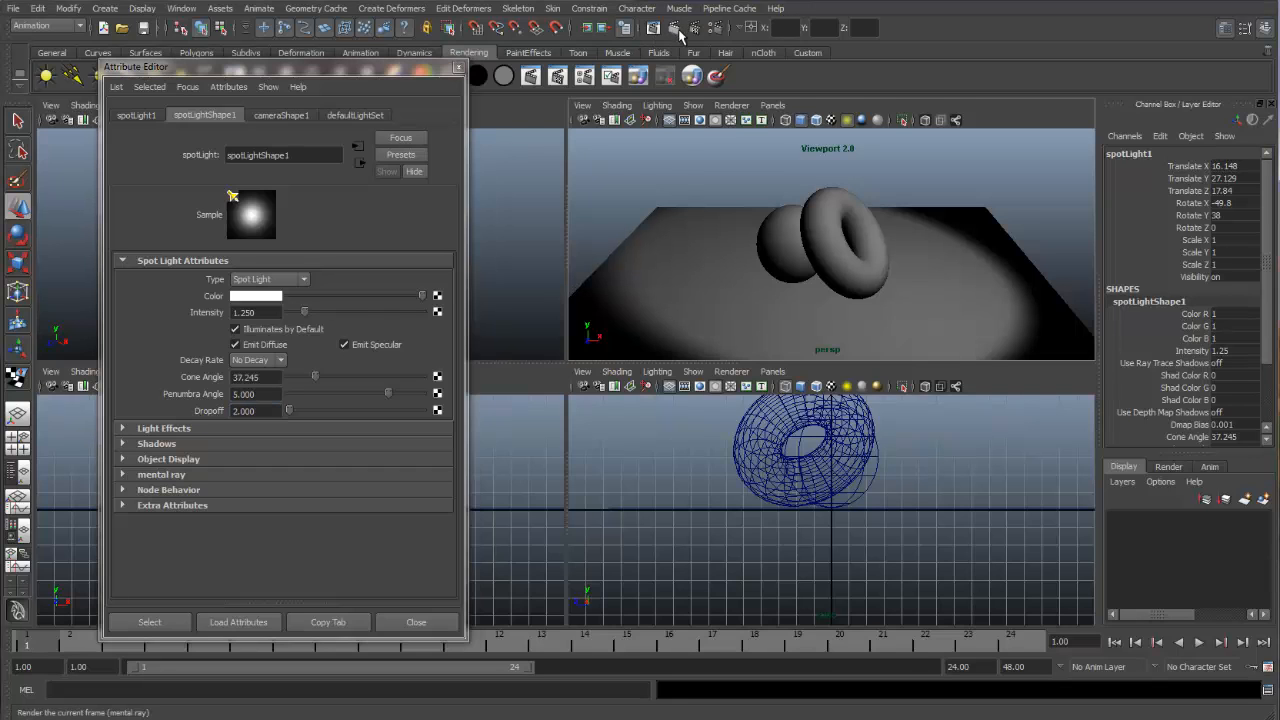
{"action": "left_click_drag", "start_coordinate": [485, 145], "coordinate": [874, 124]}
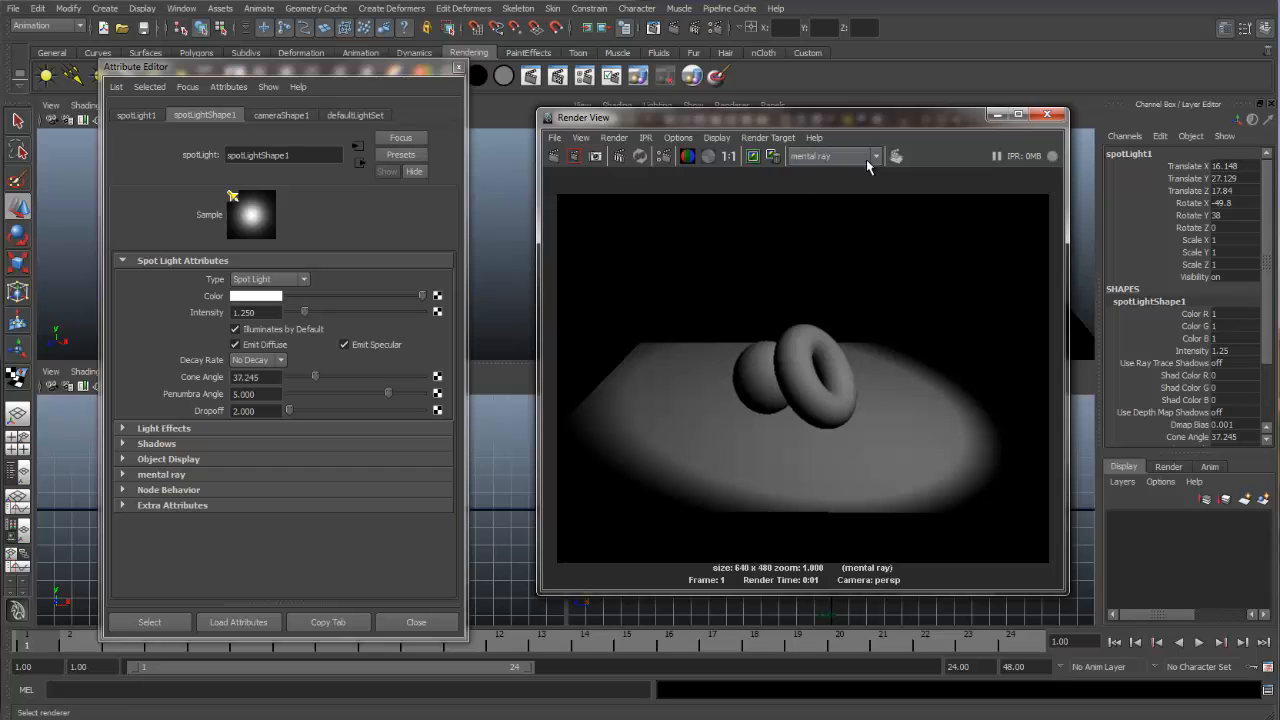
{"action": "left_click_drag", "start_coordinate": [856, 115], "coordinate": [987, 104]}
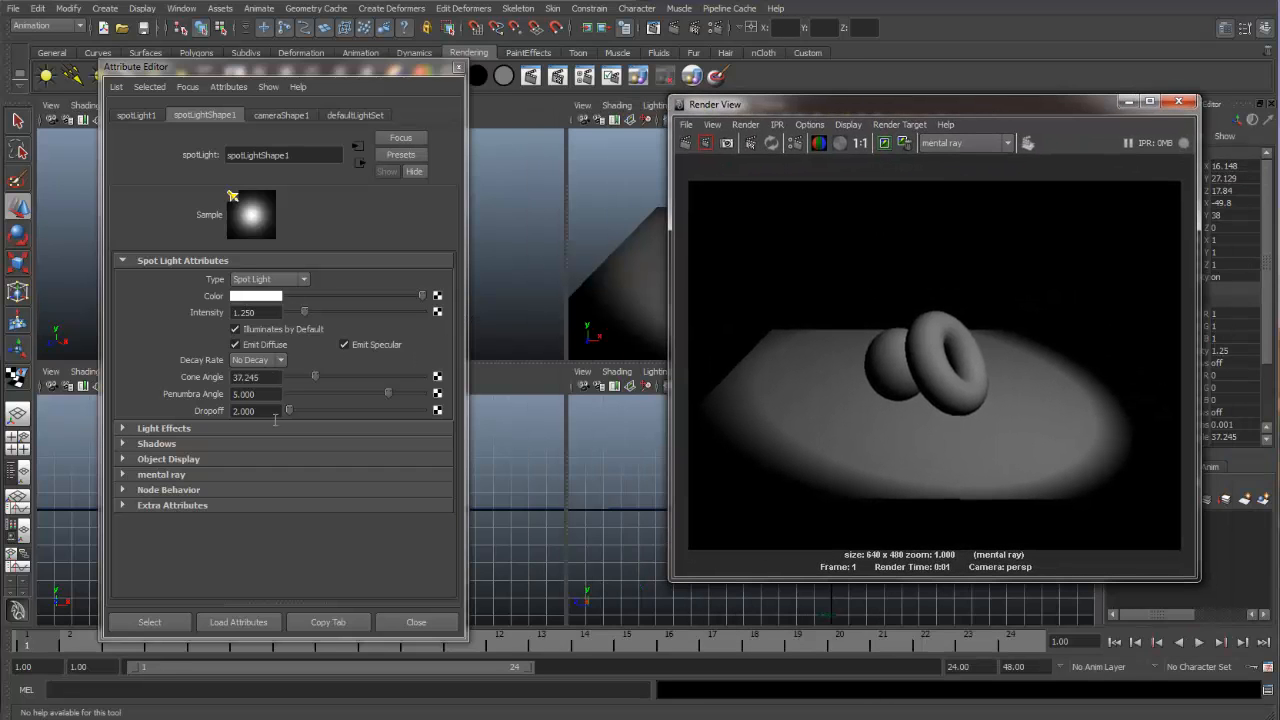
- Enable ray trace shadows for the spot light and re-render the scene
{"action": "left_click", "coordinate": [124, 444]}
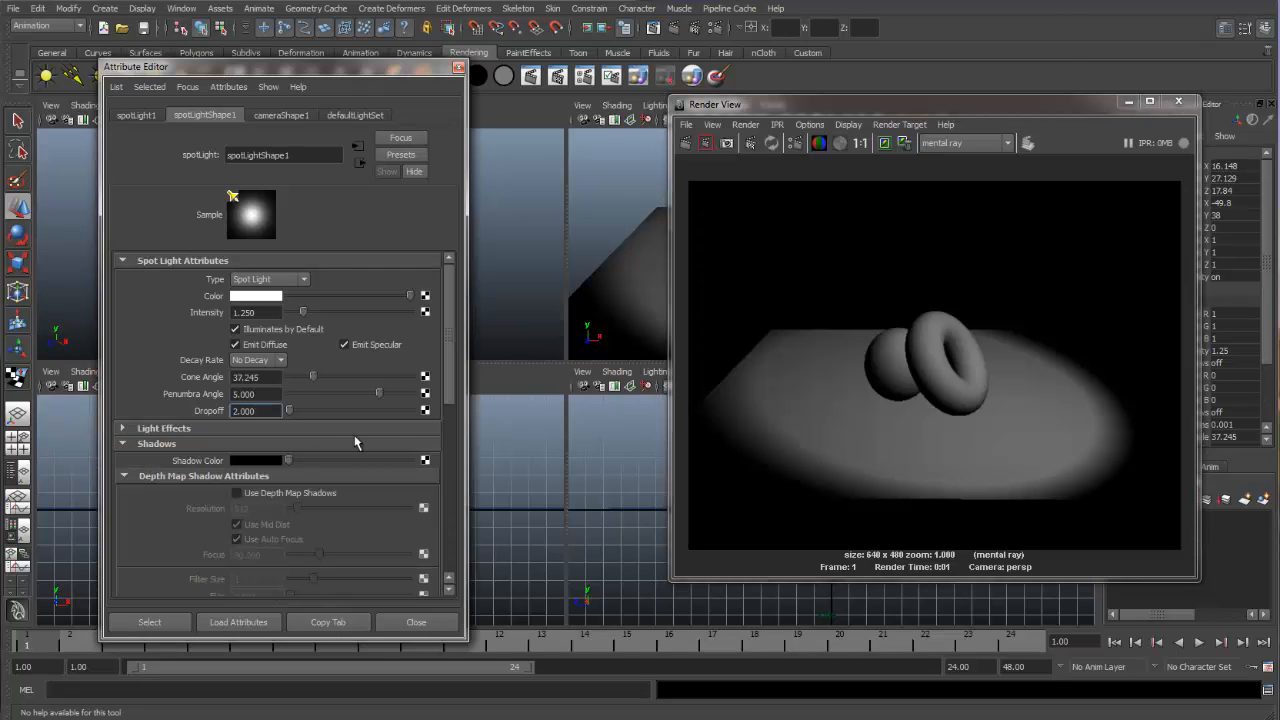
{"action": "left_click_drag", "start_coordinate": [446, 386], "coordinate": [472, 535]}
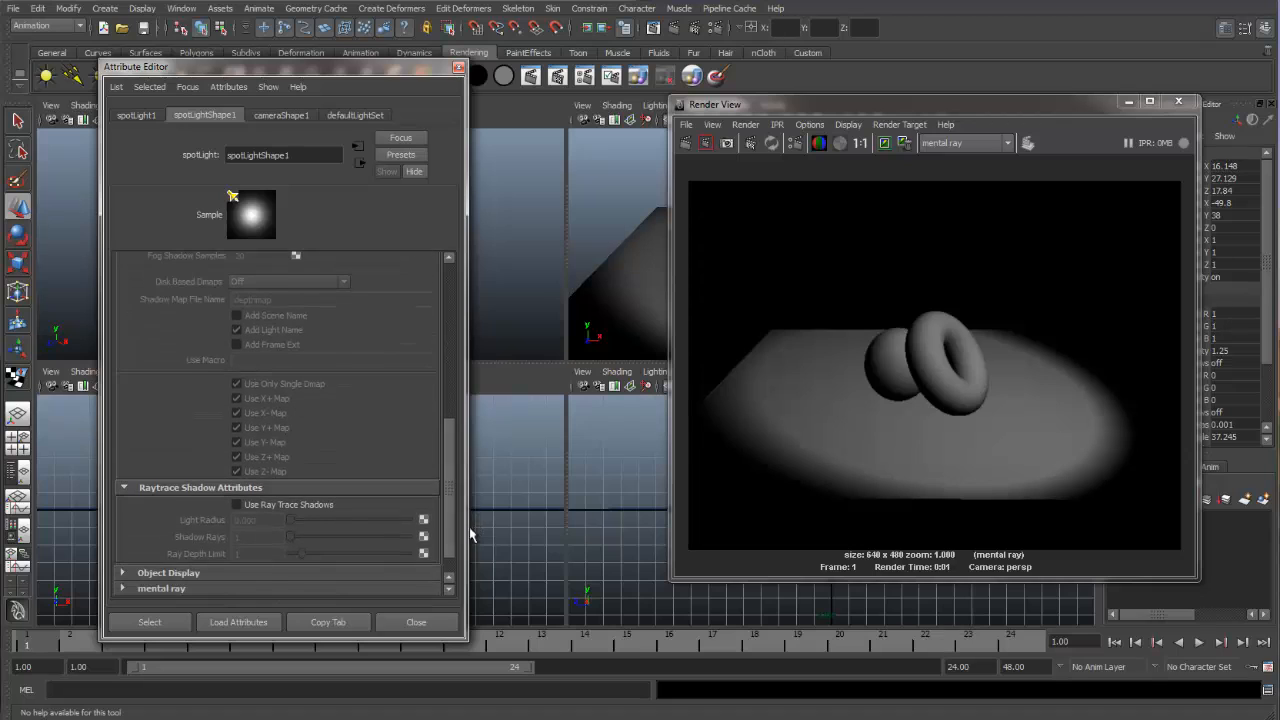
{"action": "left_click", "coordinate": [237, 505]}
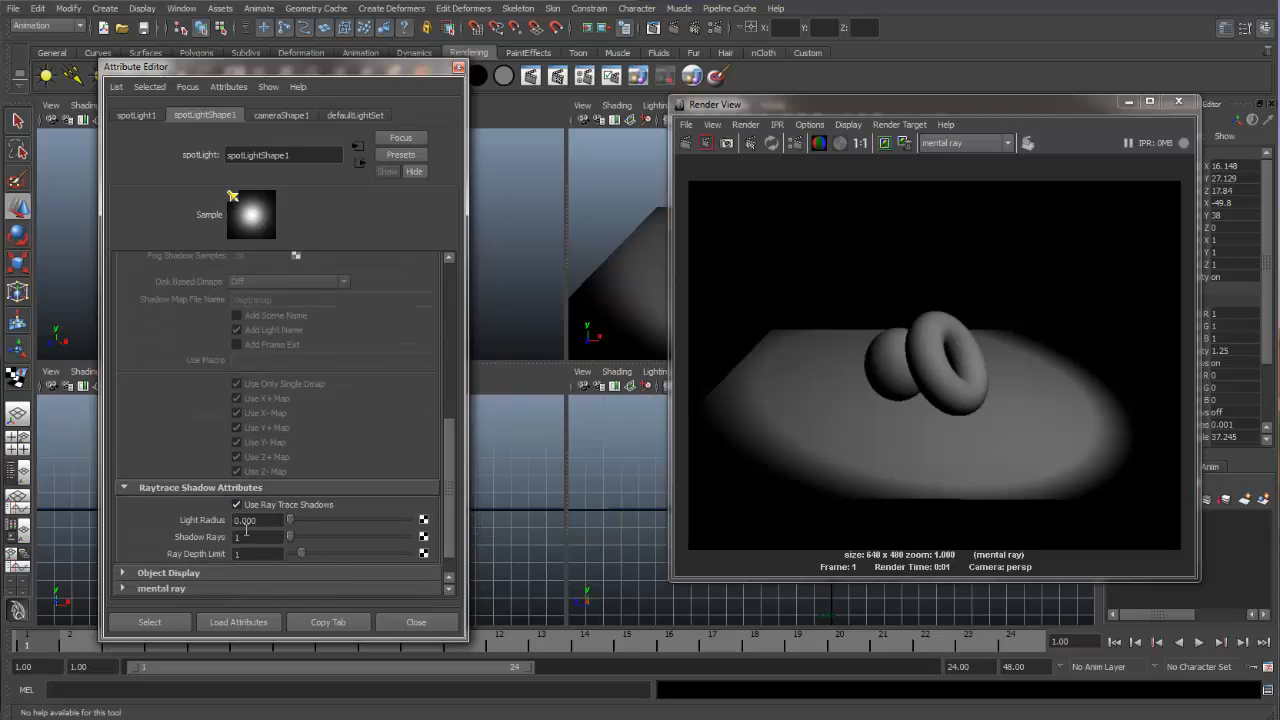
{"action": "left_click", "coordinate": [685, 142]}
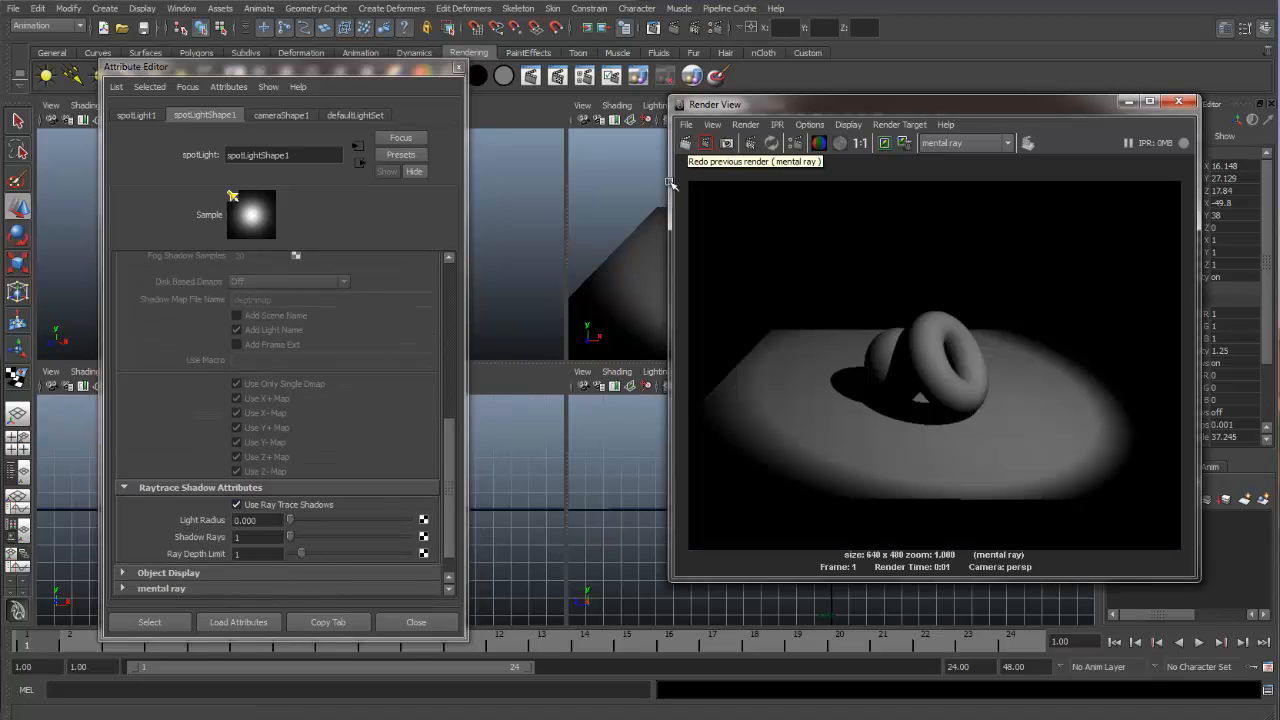
- Soften the ray traced shadows with a light radius of 0.5 and 16 shadow rays, and re-render
{"action": "left_click_drag", "start_coordinate": [290, 520], "coordinate": [197, 532]}
{"action": "type", "text": ".5"}
{"action": "key", "text": "Return"}
{"action": "type", "text": "16"}
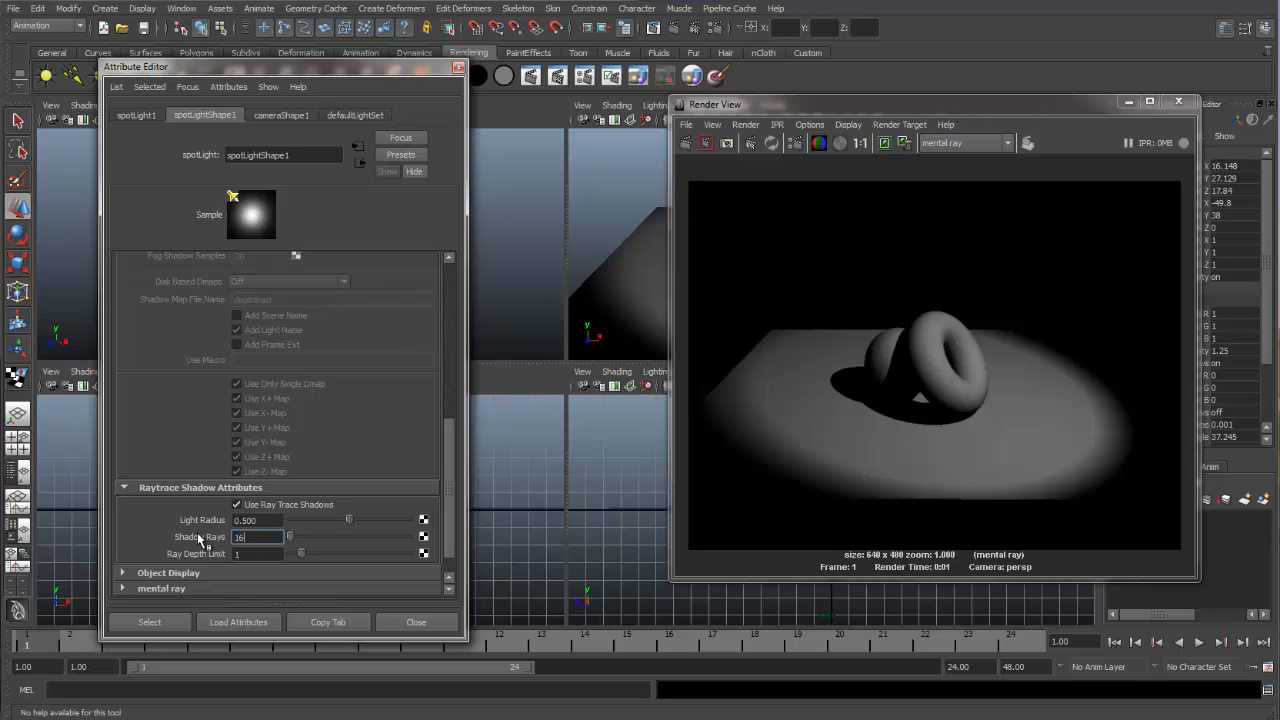
{"action": "key", "text": "Return"}
{"action": "left_click", "coordinate": [685, 143]}
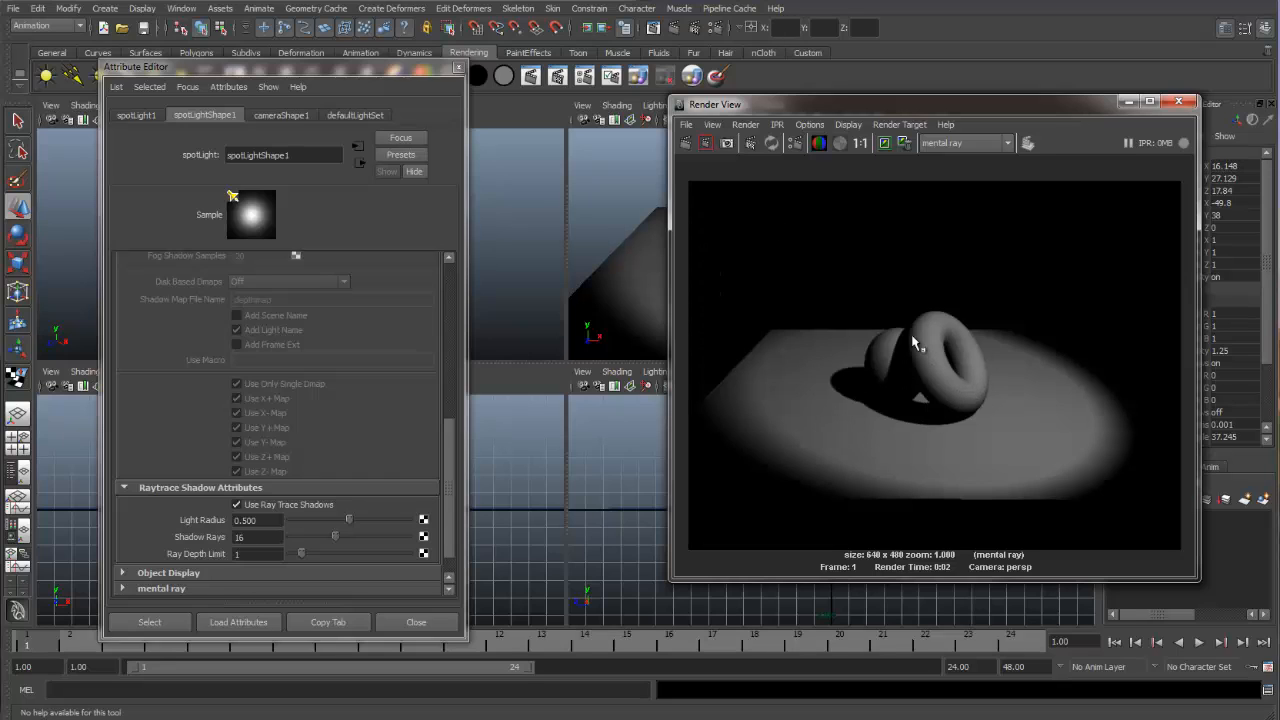
- Change the spot light's decay rate to Quadratic and re-render the scene
{"action": "left_click_drag", "start_coordinate": [452, 433], "coordinate": [452, 298]}
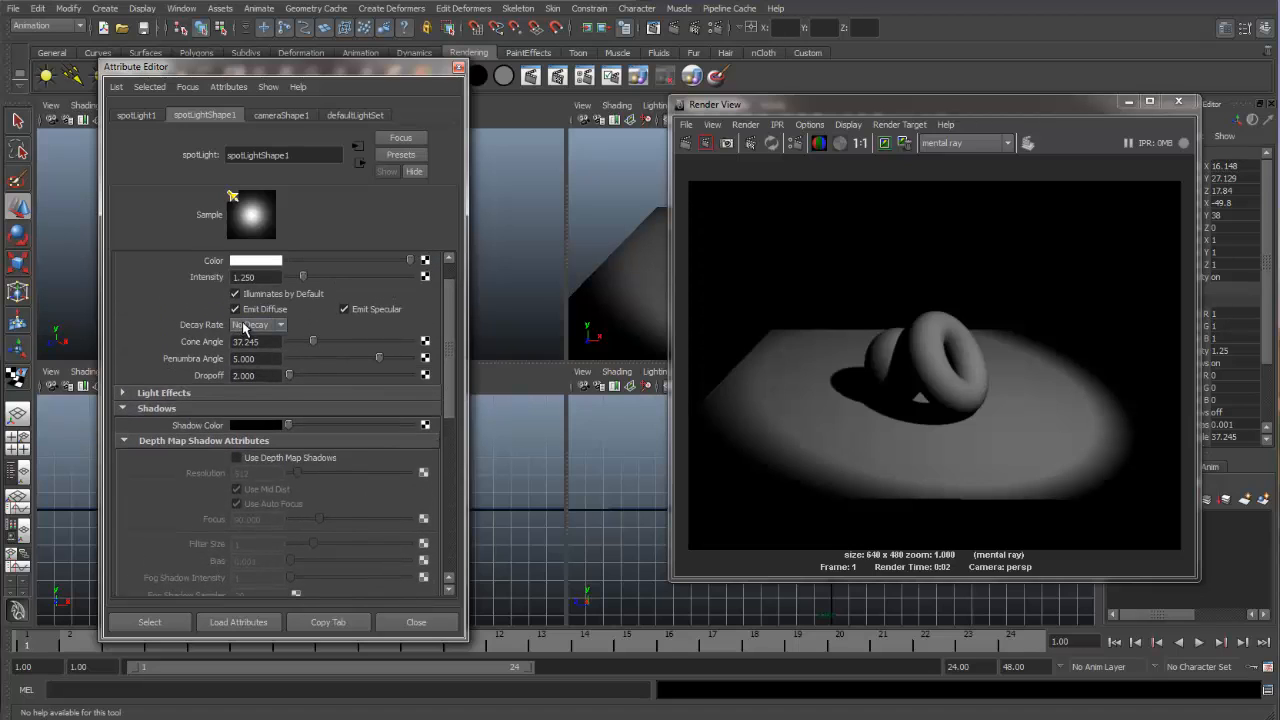
{"action": "left_click", "coordinate": [274, 326]}
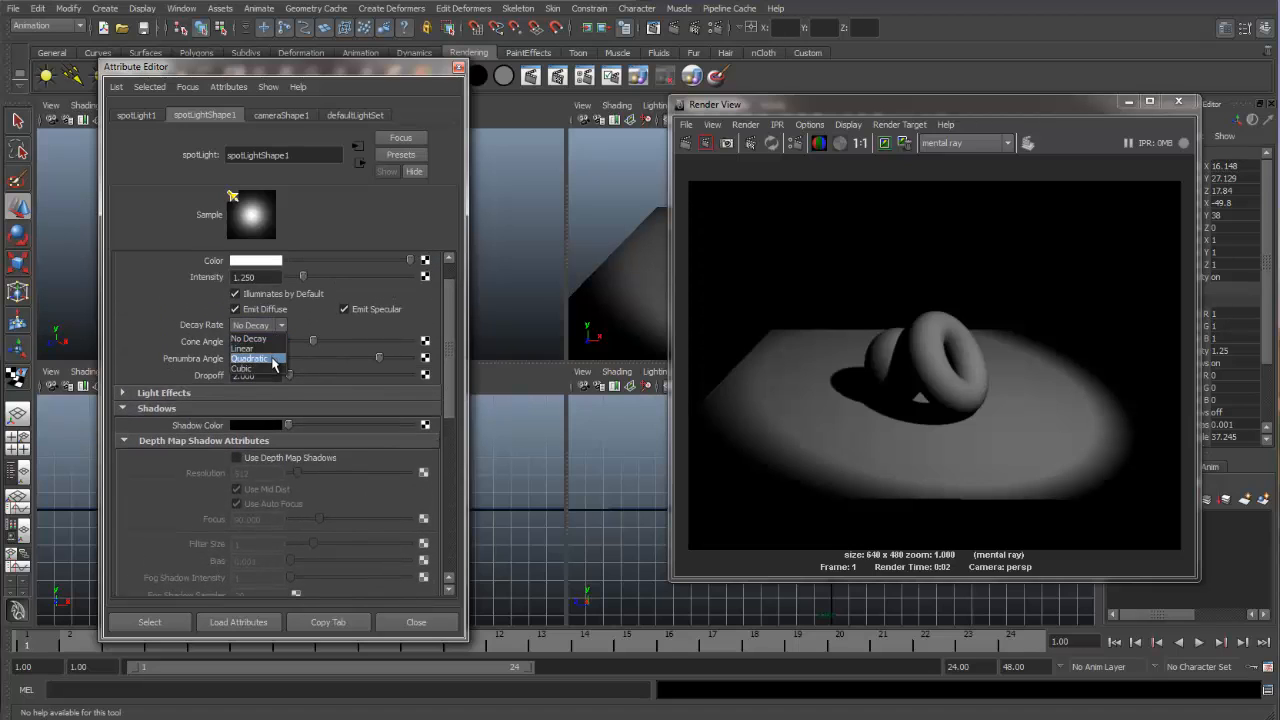
{"action": "left_click", "coordinate": [272, 360]}
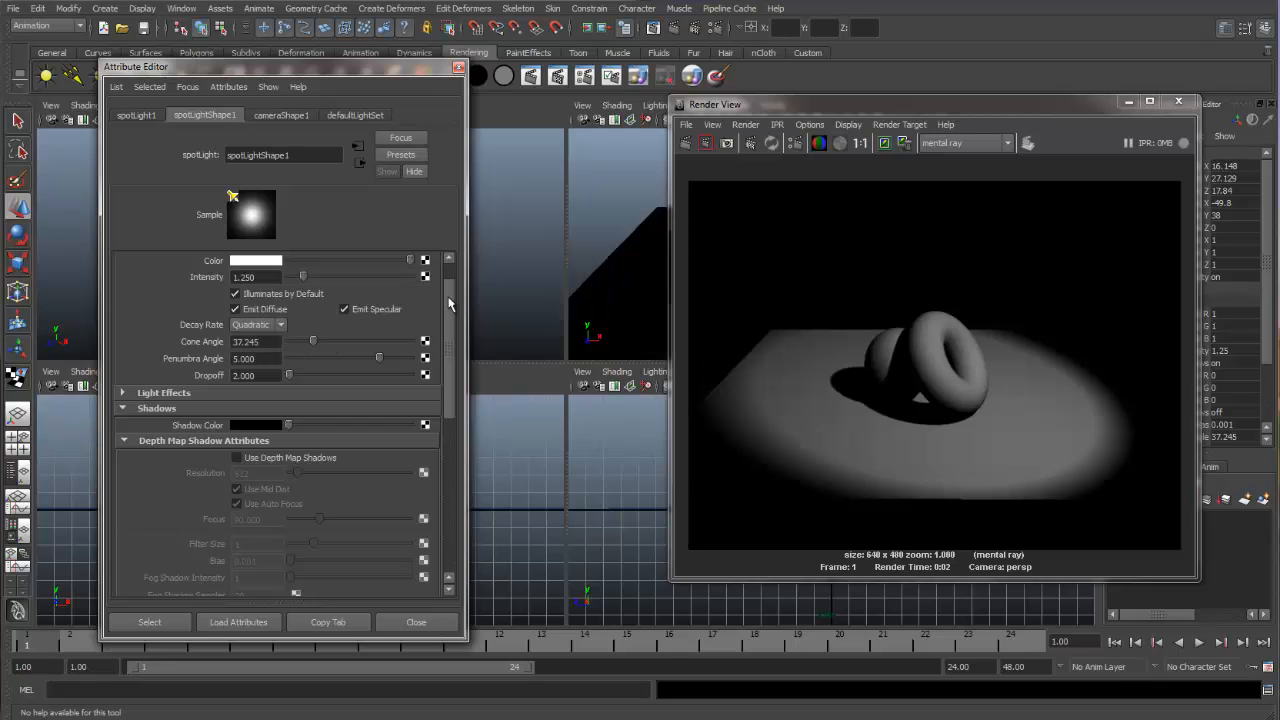
{"action": "left_click_drag", "start_coordinate": [454, 304], "coordinate": [454, 277]}
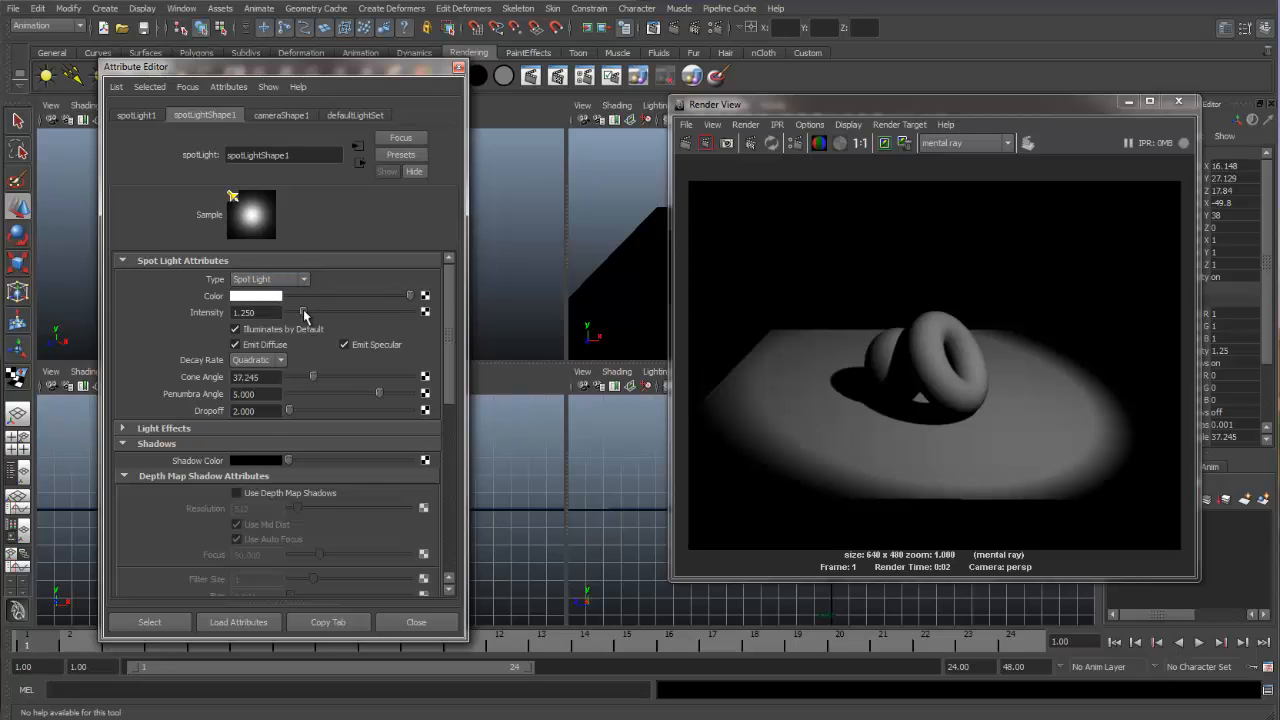
{"action": "left_click", "coordinate": [685, 143]}
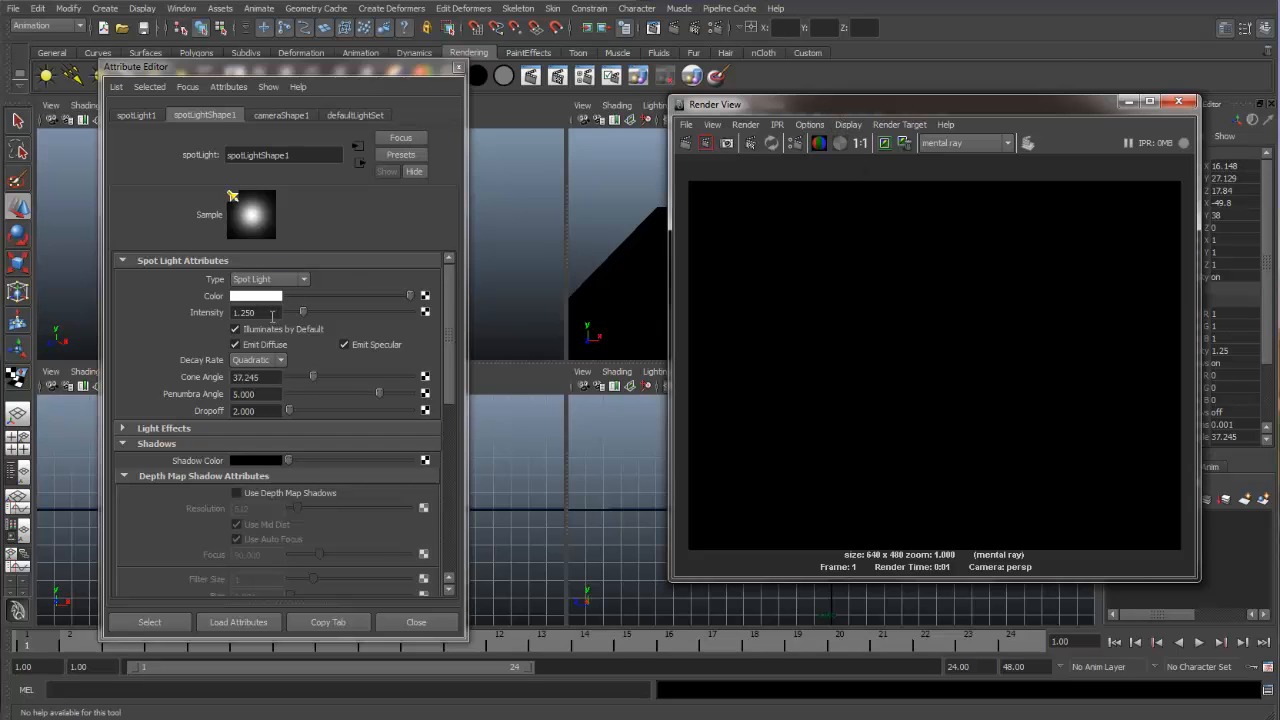
- Try a spot light intensity of 100 and re-render the scene
{"action": "left_click", "coordinate": [271, 313]}
{"action": "type", "text": "100"}
{"action": "key", "text": "Return"}
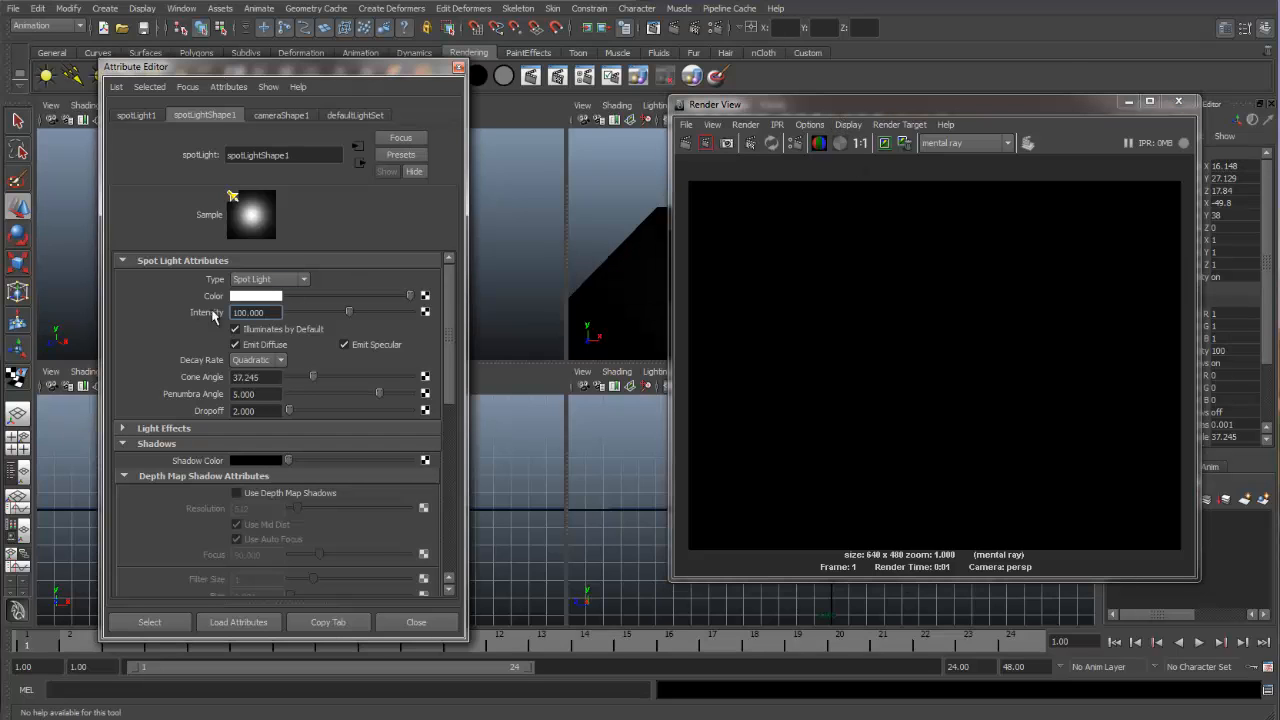
{"action": "left_click", "coordinate": [685, 143]}
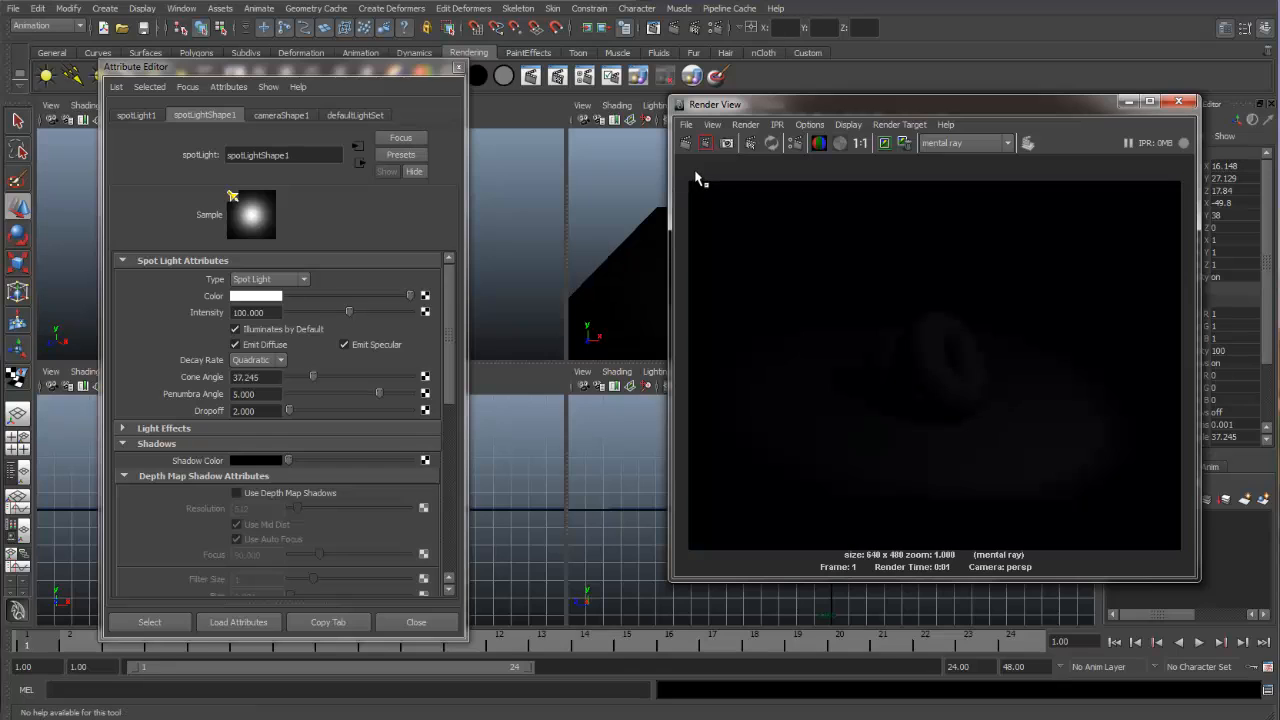
- Try a spot light intensity of 300 and re-render the scene
{"action": "left_click", "coordinate": [258, 312]}
{"action": "type", "text": "300"}
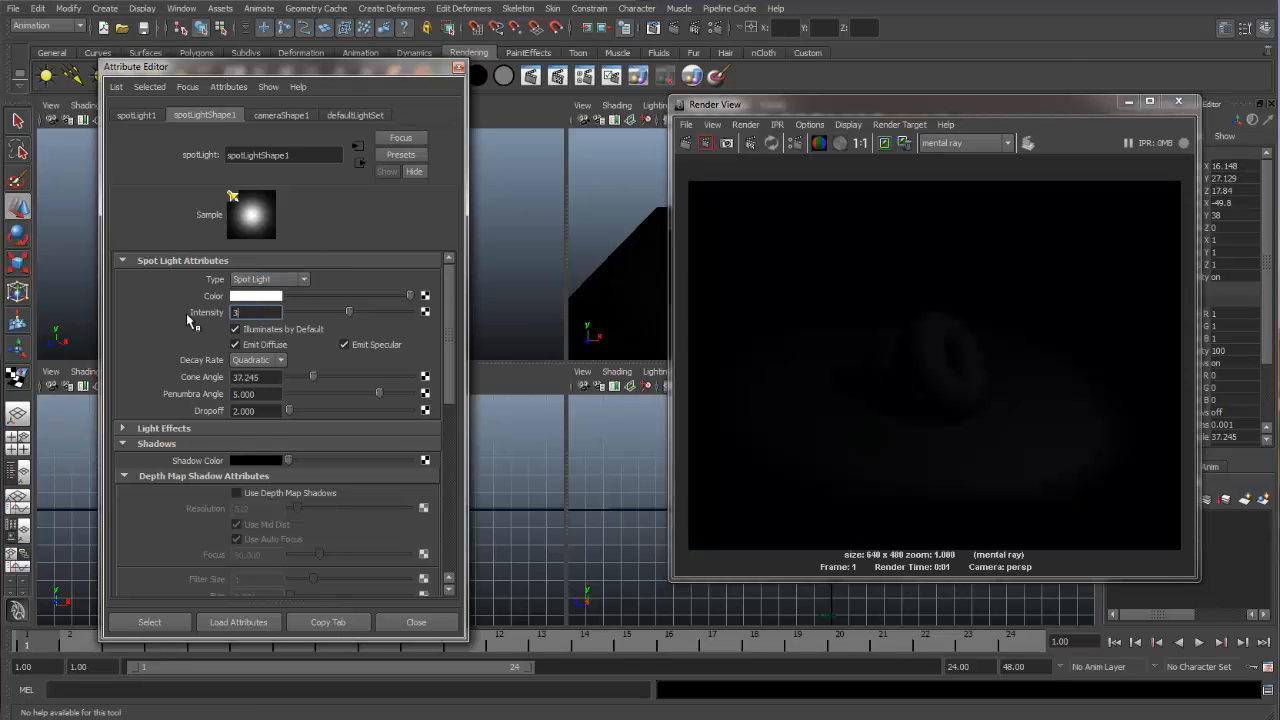
{"action": "key", "text": "Return"}
{"action": "left_click", "coordinate": [686, 143]}
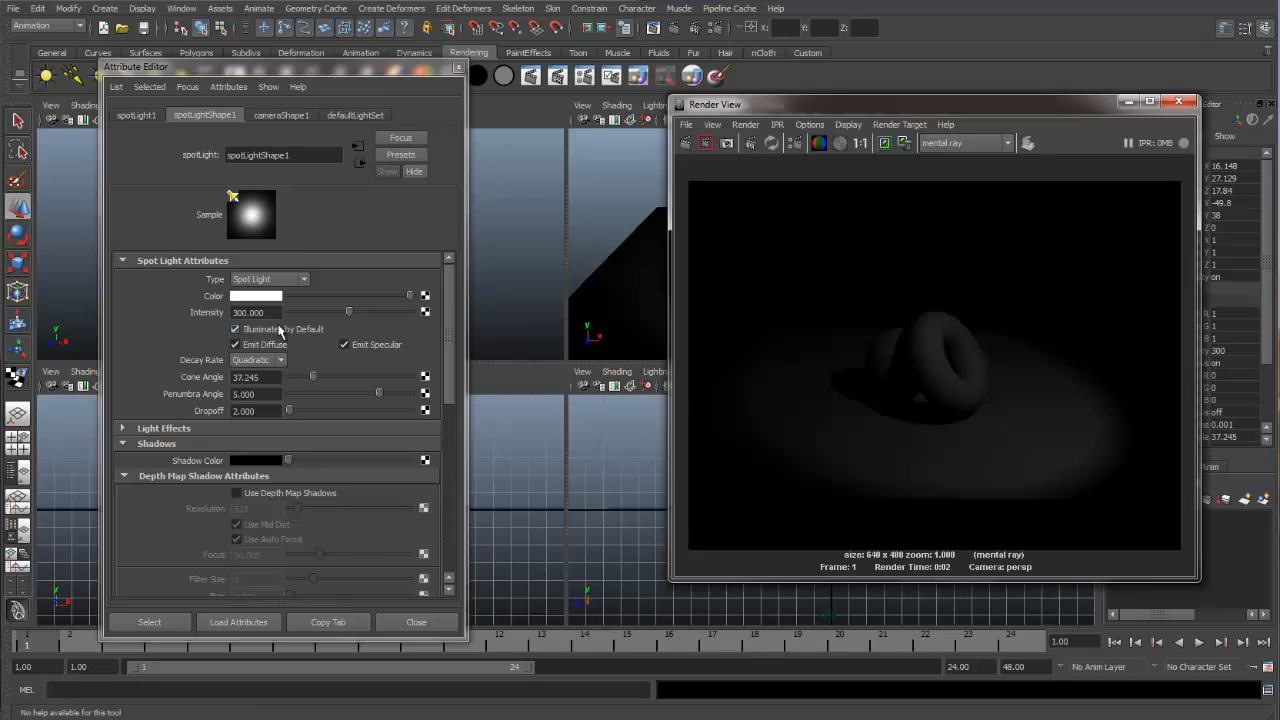
- Try a spot light intensity of 800 and re-render the scene
{"action": "left_click", "coordinate": [250, 313]}
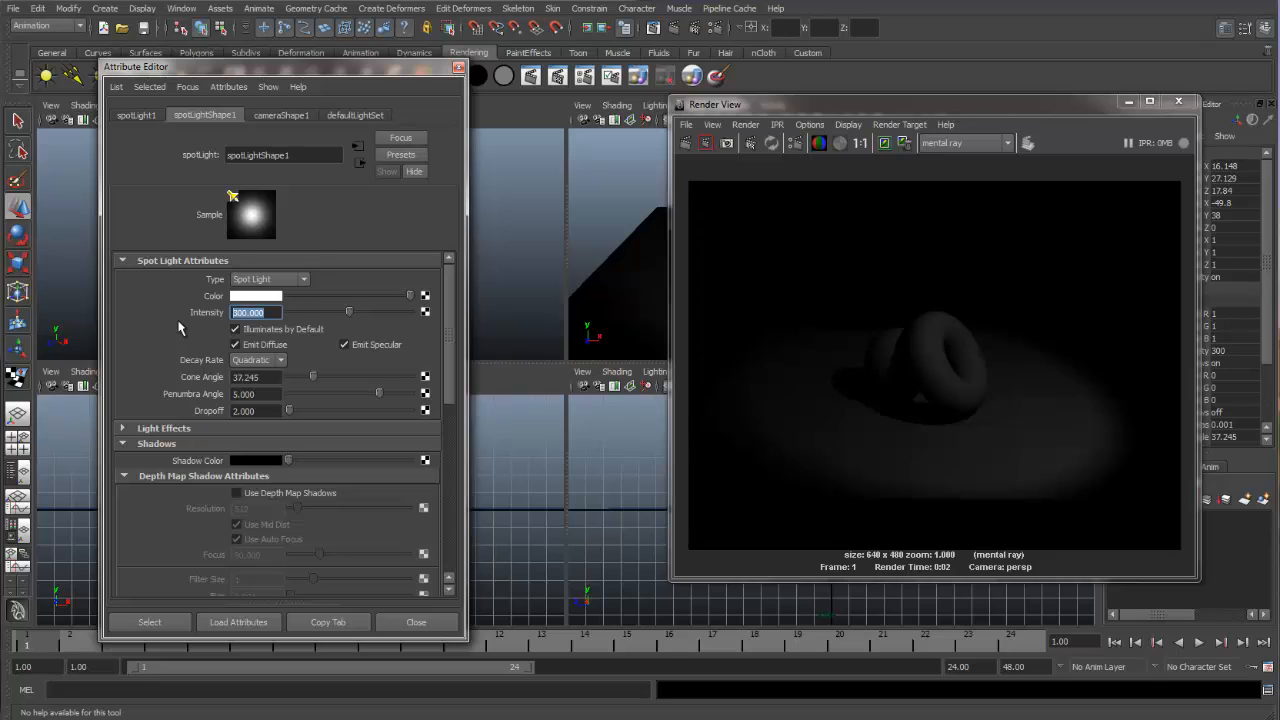
{"action": "type", "text": "800"}
{"action": "key", "text": "Return"}
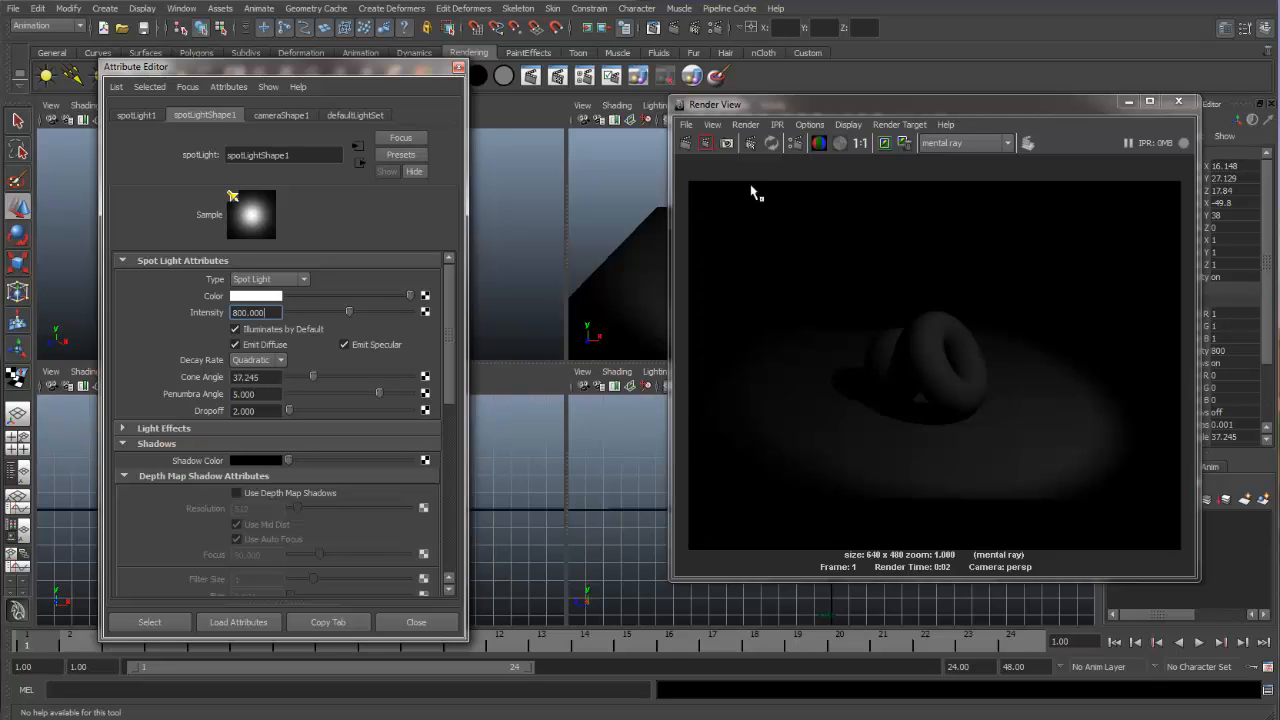
{"action": "left_click", "coordinate": [686, 143]}
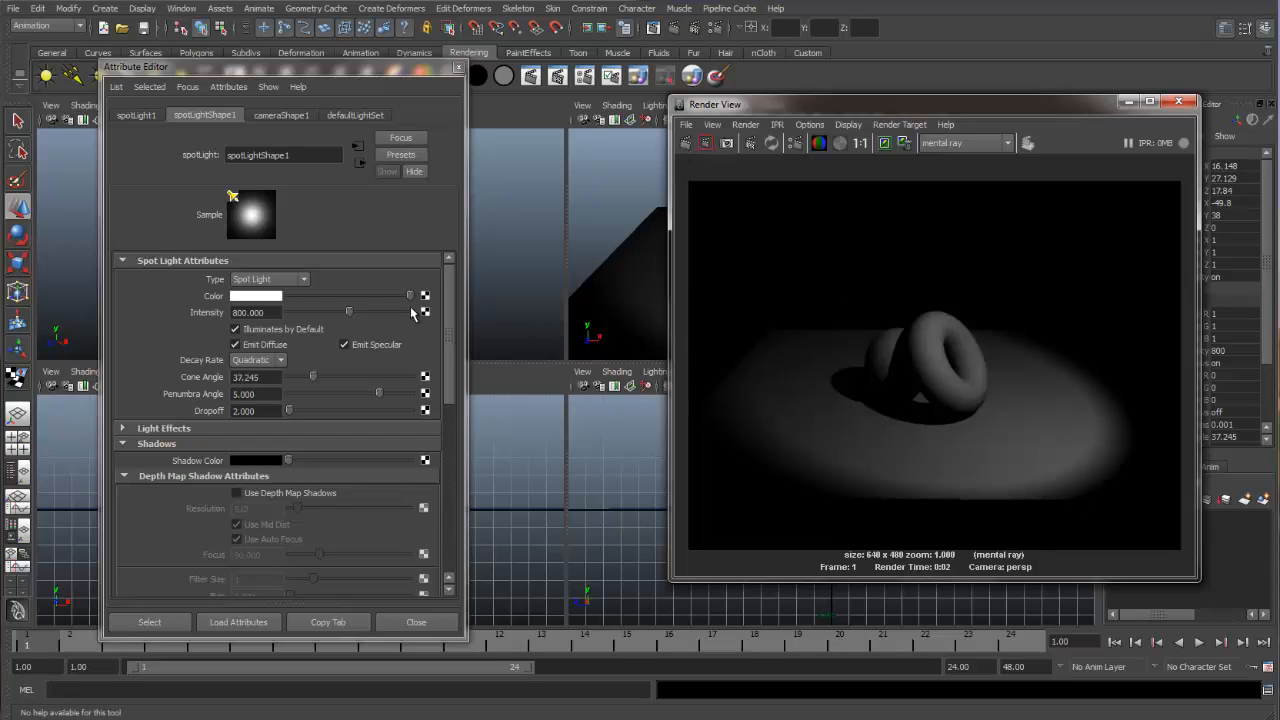
- Set the spot light's intensity to 1000 and re-render the scene
{"action": "left_click", "coordinate": [276, 316]}
{"action": "type", "text": "1000"}
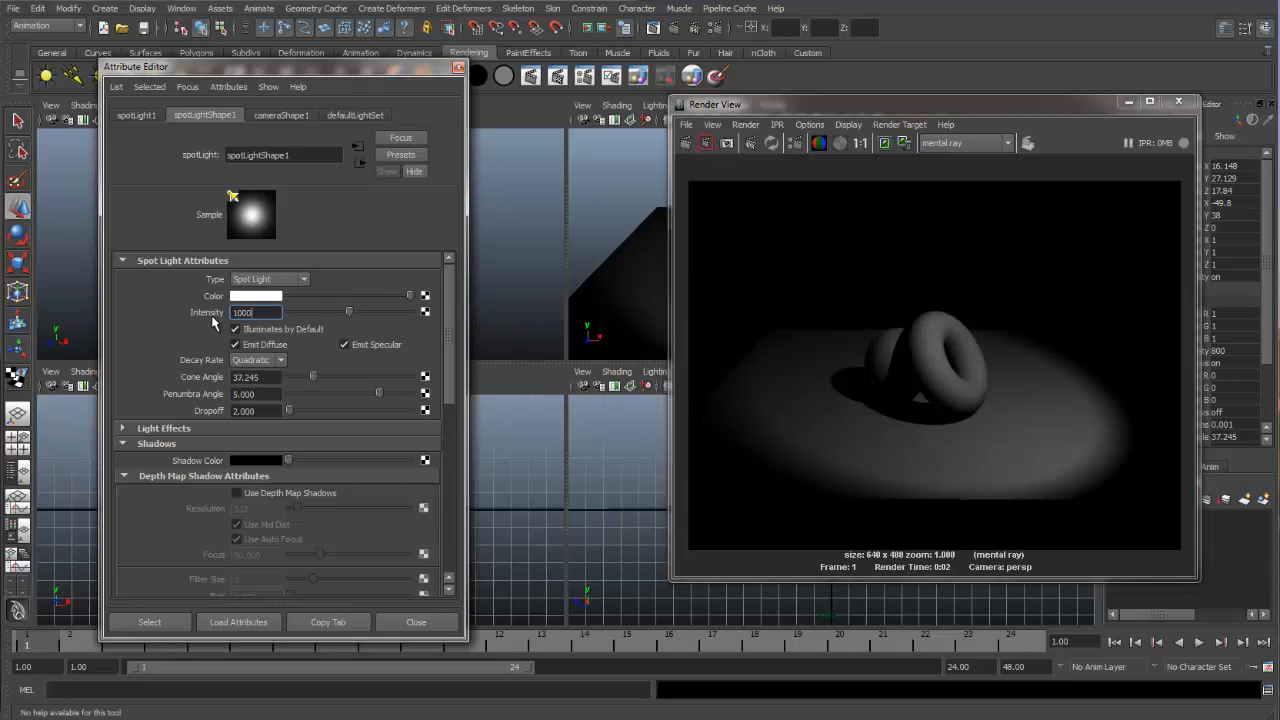
{"action": "key", "text": "Return"}
{"action": "left_click", "coordinate": [686, 143]}
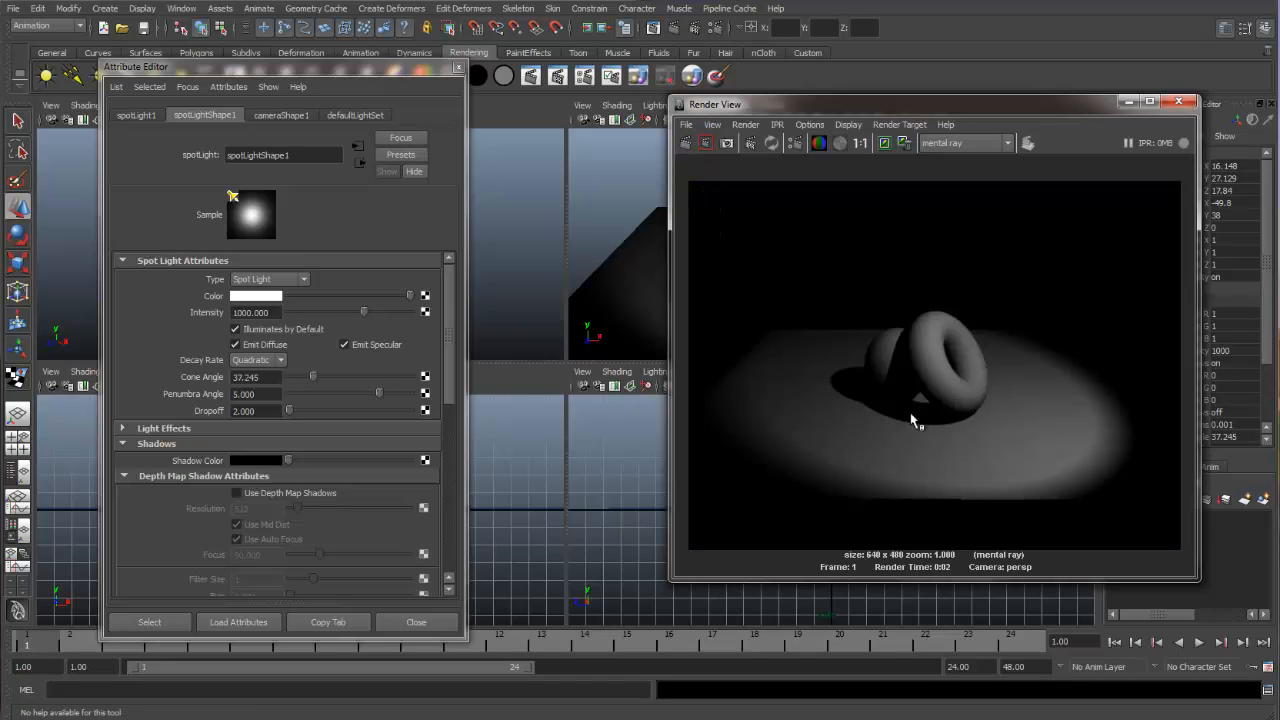
- Tint the spot light a pale warm yellow with hue 53 and saturation 0.176, and re-render the scene
{"action": "left_click", "coordinate": [266, 297]}
{"action": "left_click", "coordinate": [435, 262]}
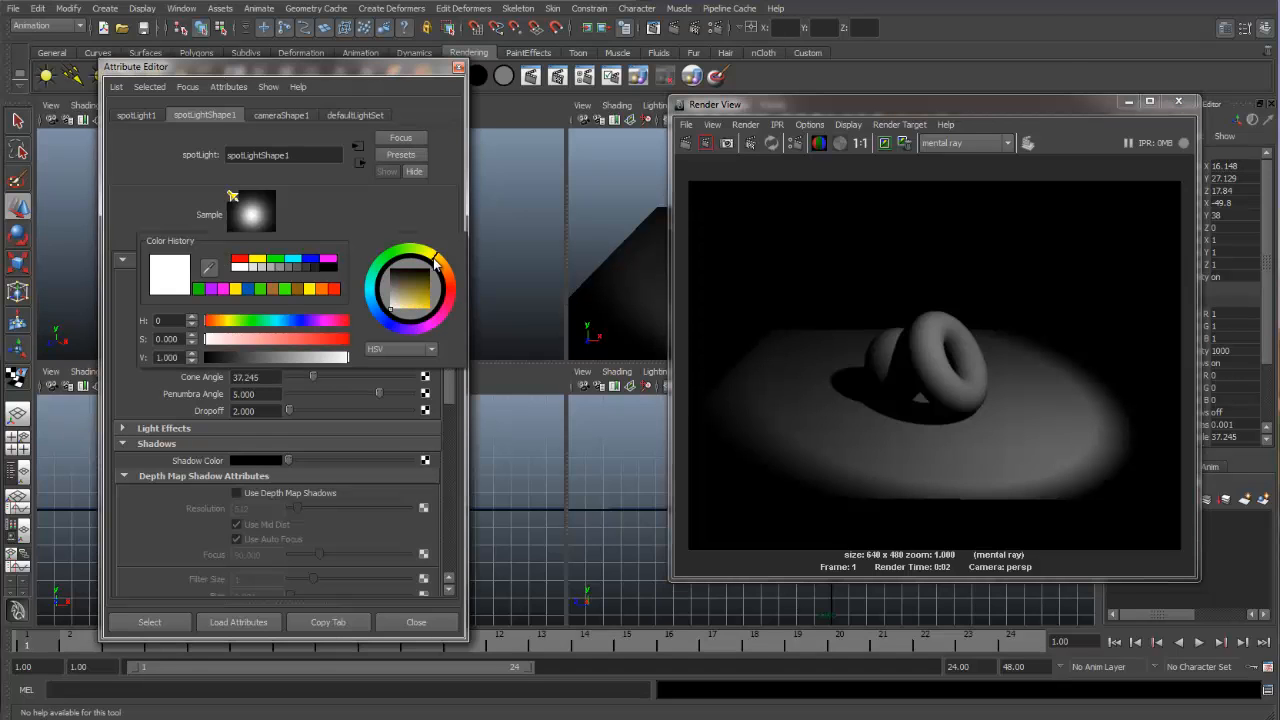
{"action": "left_click", "coordinate": [395, 313]}
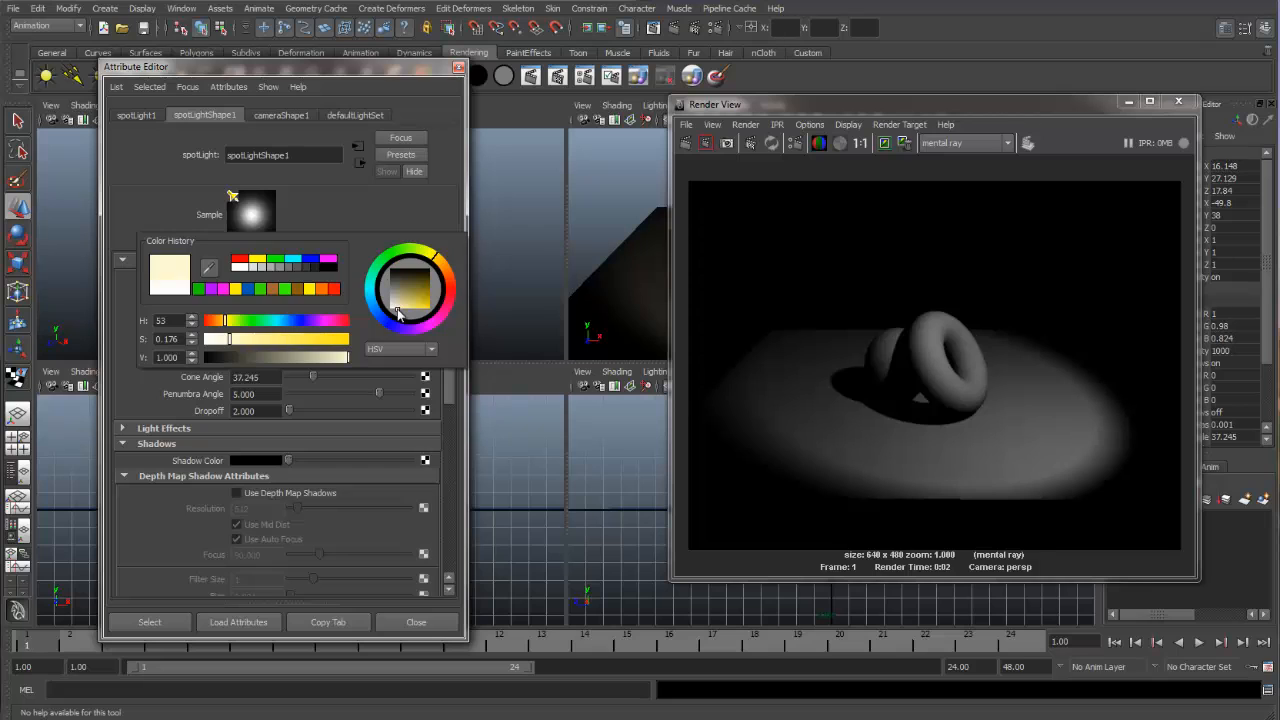
{"action": "left_click", "coordinate": [458, 68]}
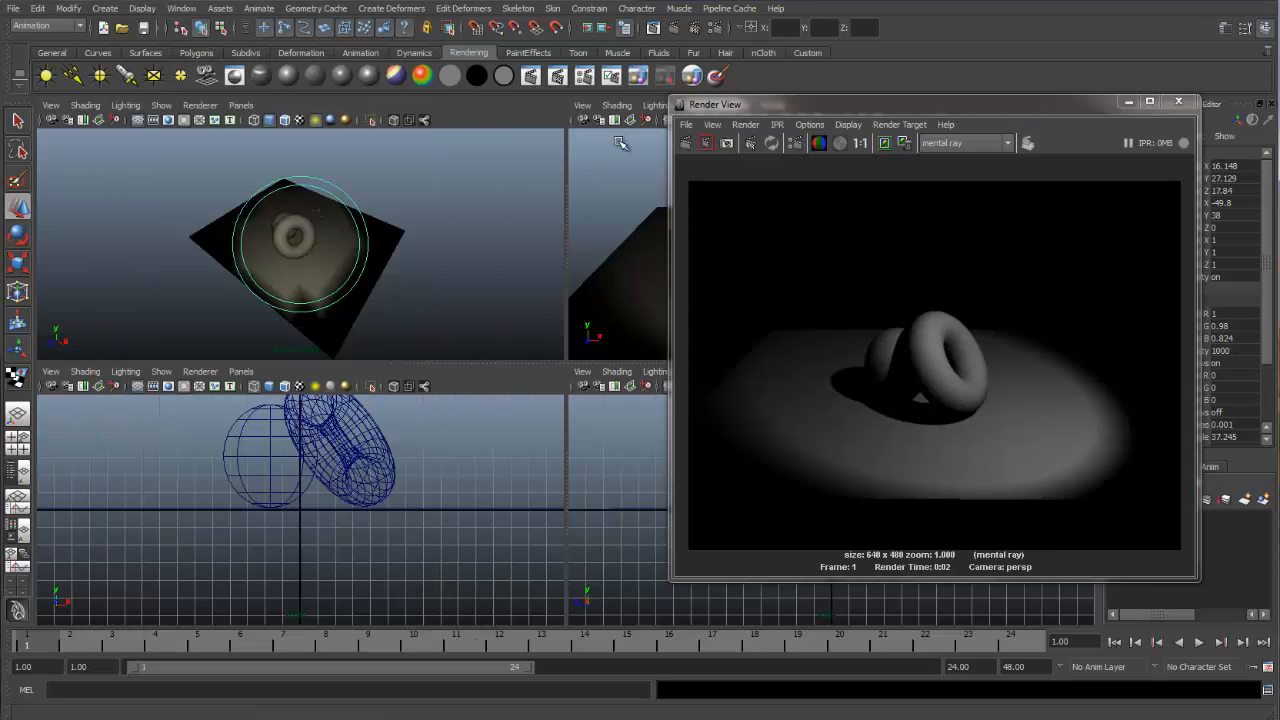
{"action": "left_click", "coordinate": [686, 143]}
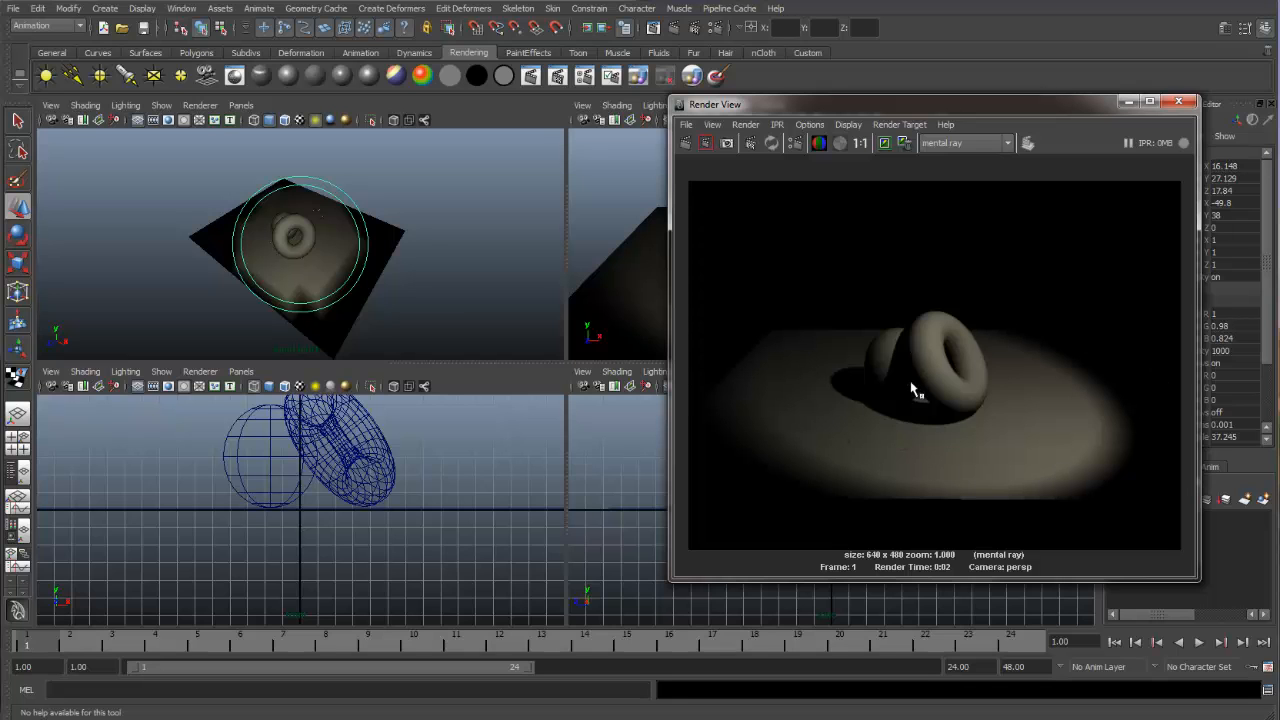
- Assign a new Phong material to the torus and the sphere together
{"action": "left_click_drag", "start_coordinate": [988, 102], "coordinate": [751, 149]}
{"action": "left_click", "coordinate": [1220, 30]}
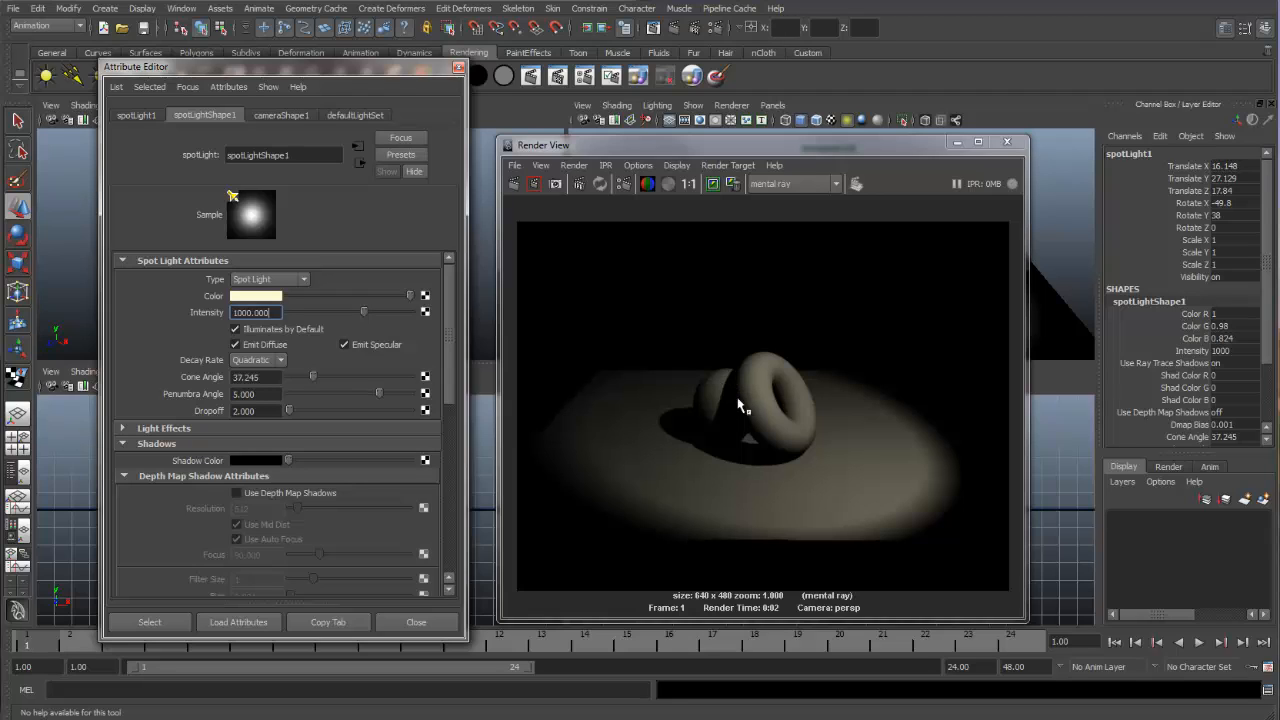
{"action": "left_click", "coordinate": [1007, 143]}
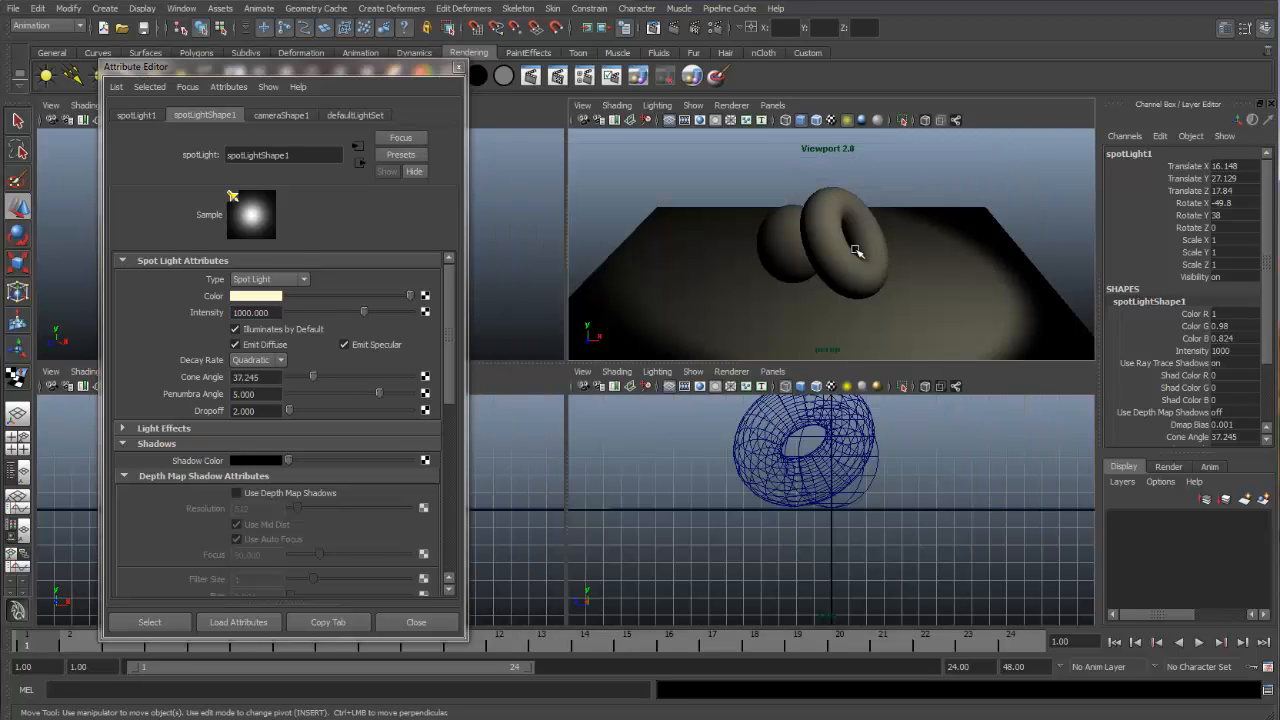
{"action": "left_click", "coordinate": [832, 252]}
{"action": "left_click", "coordinate": [783, 232]}
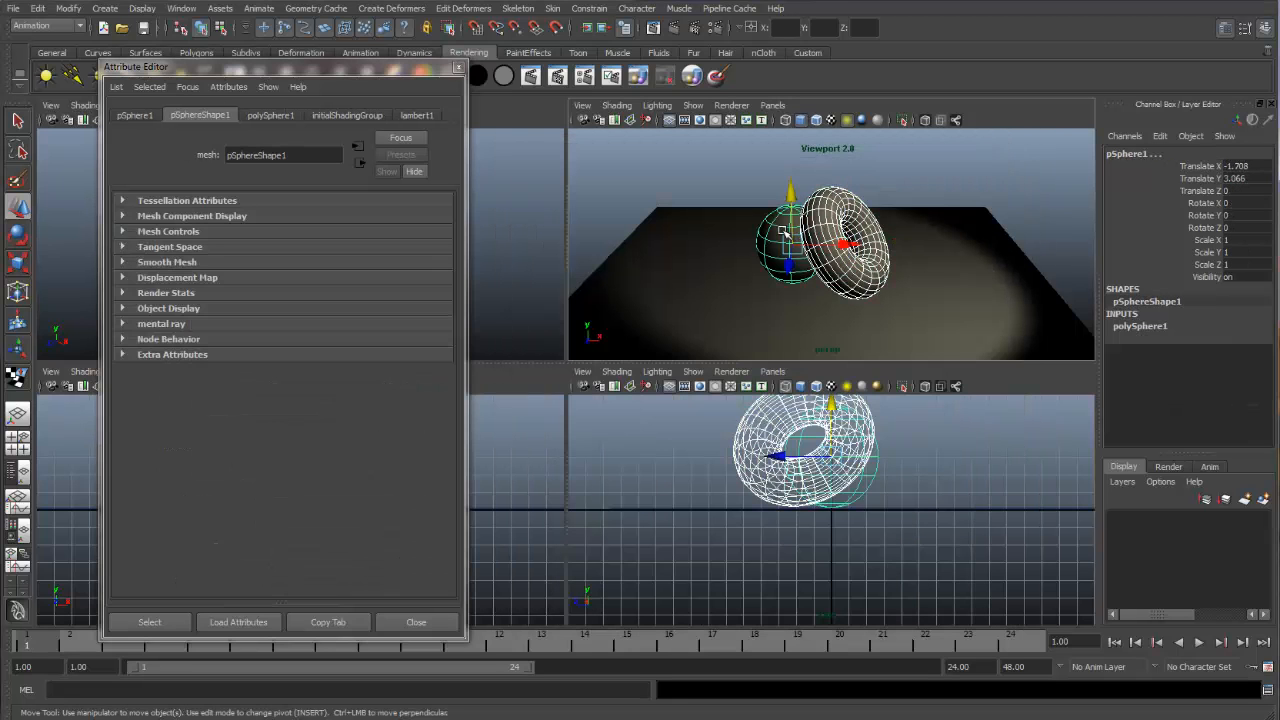
{"action": "right_click_drag", "start_coordinate": [783, 232], "coordinate": [886, 493]}
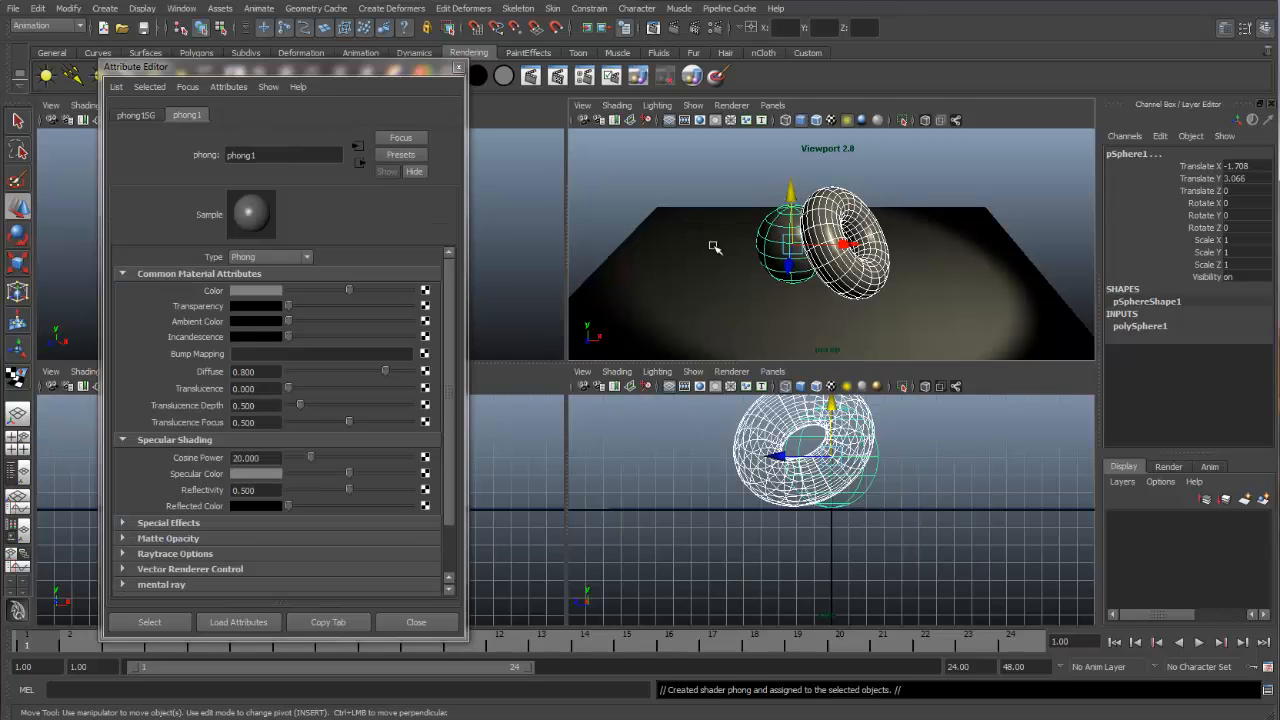
{"action": "left_click", "coordinate": [636, 438]}
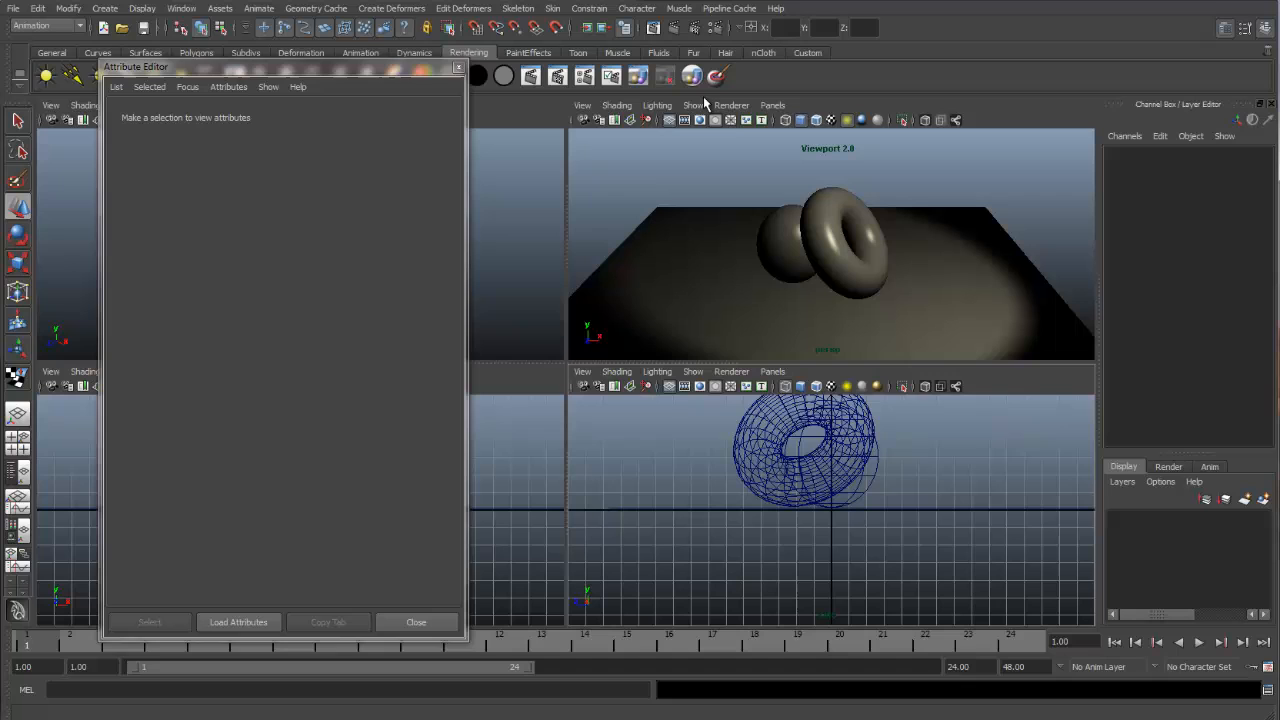
- Render the perspective view to check the Phong material on the torus and sphere
{"action": "left_click", "coordinate": [458, 67]}
{"action": "left_click", "coordinate": [699, 81]}
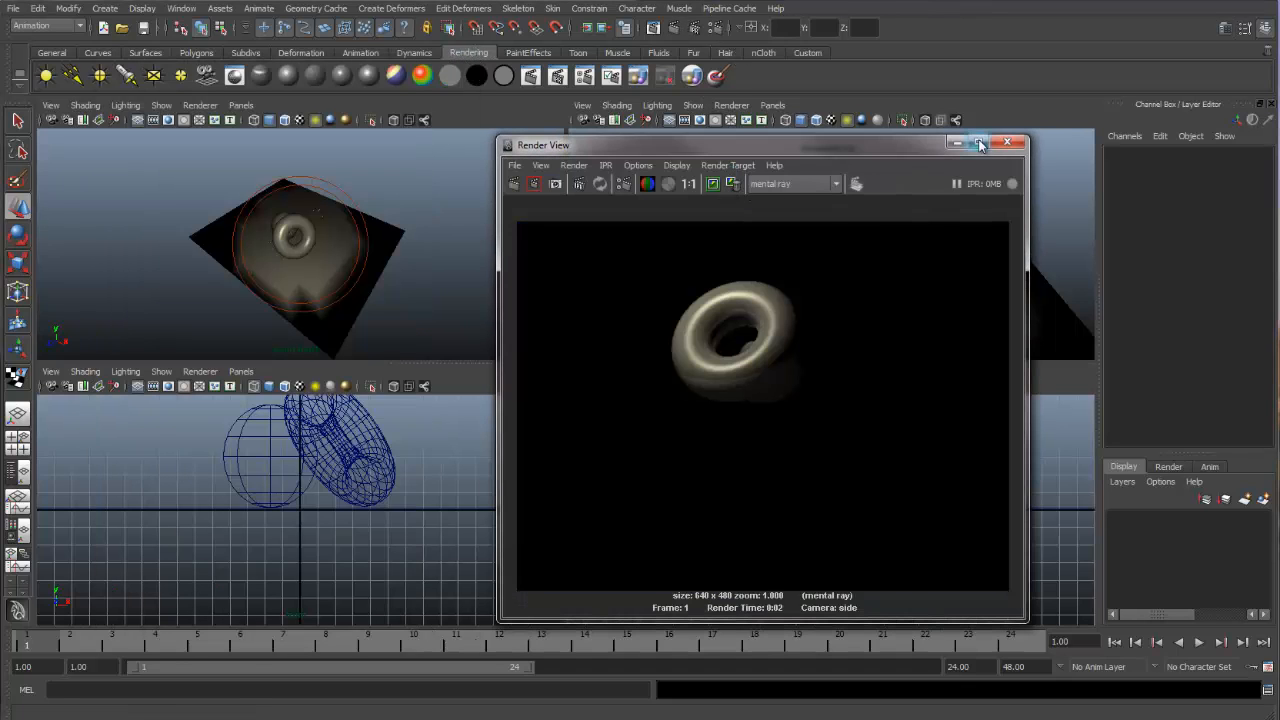
{"action": "left_click", "coordinate": [1010, 145]}
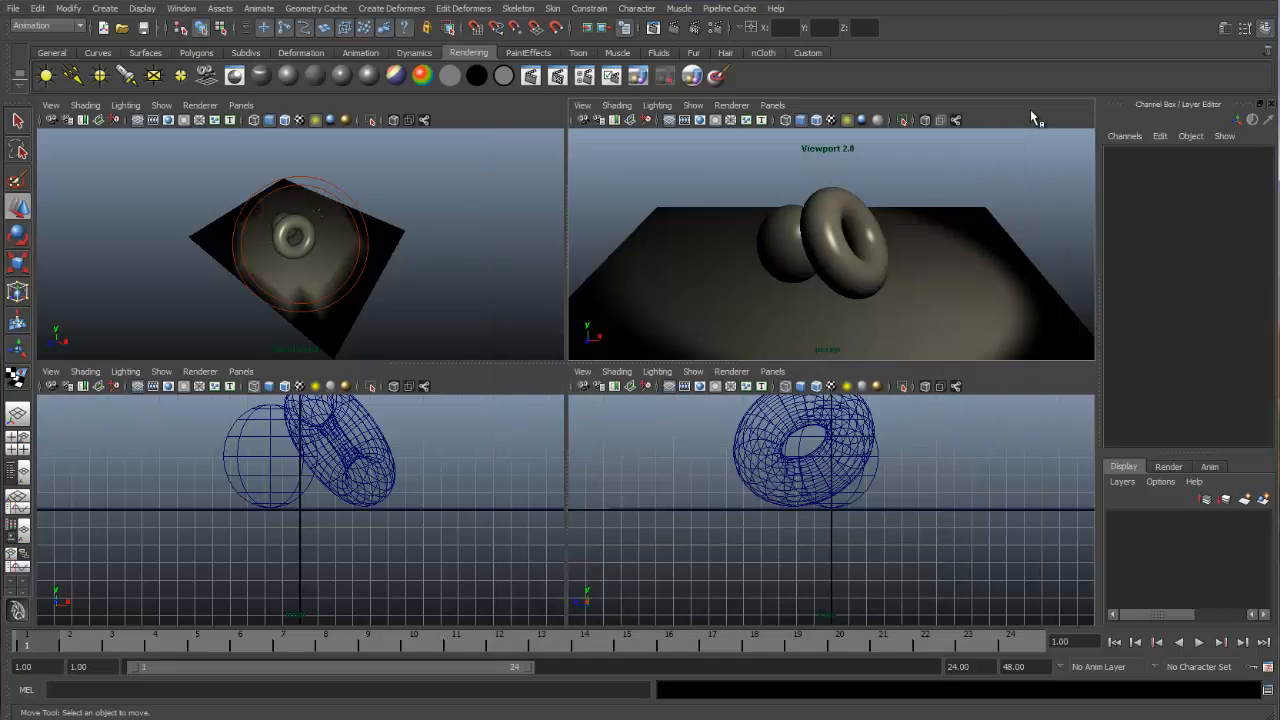
{"action": "left_click", "coordinate": [672, 29]}
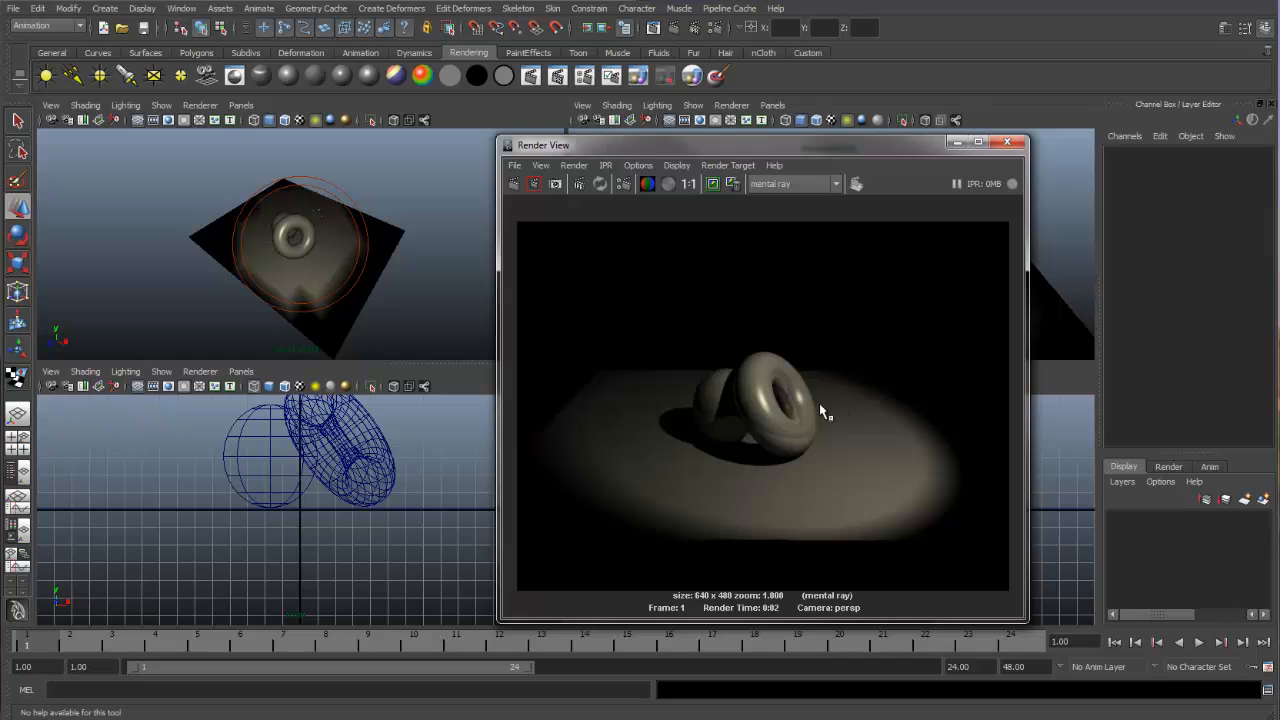
{"action": "left_click_drag", "start_coordinate": [866, 148], "coordinate": [943, 152]}
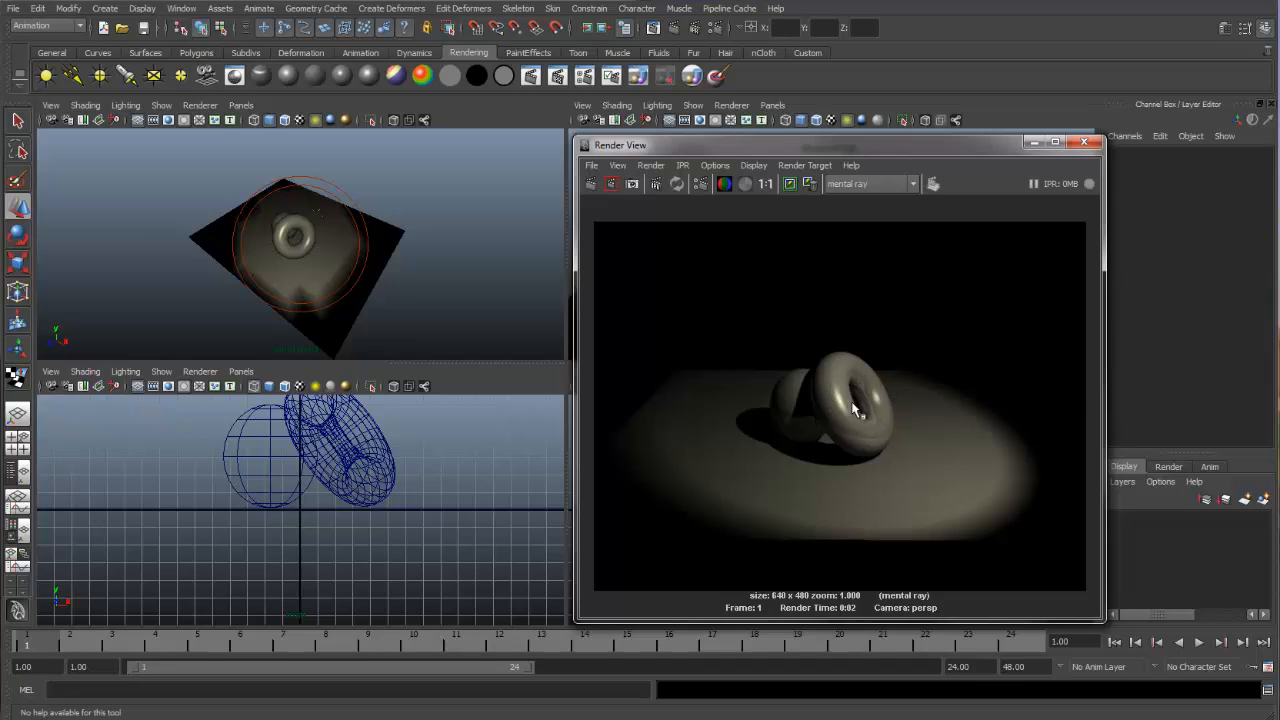
{"action": "left_click_drag", "start_coordinate": [889, 151], "coordinate": [868, 149]}
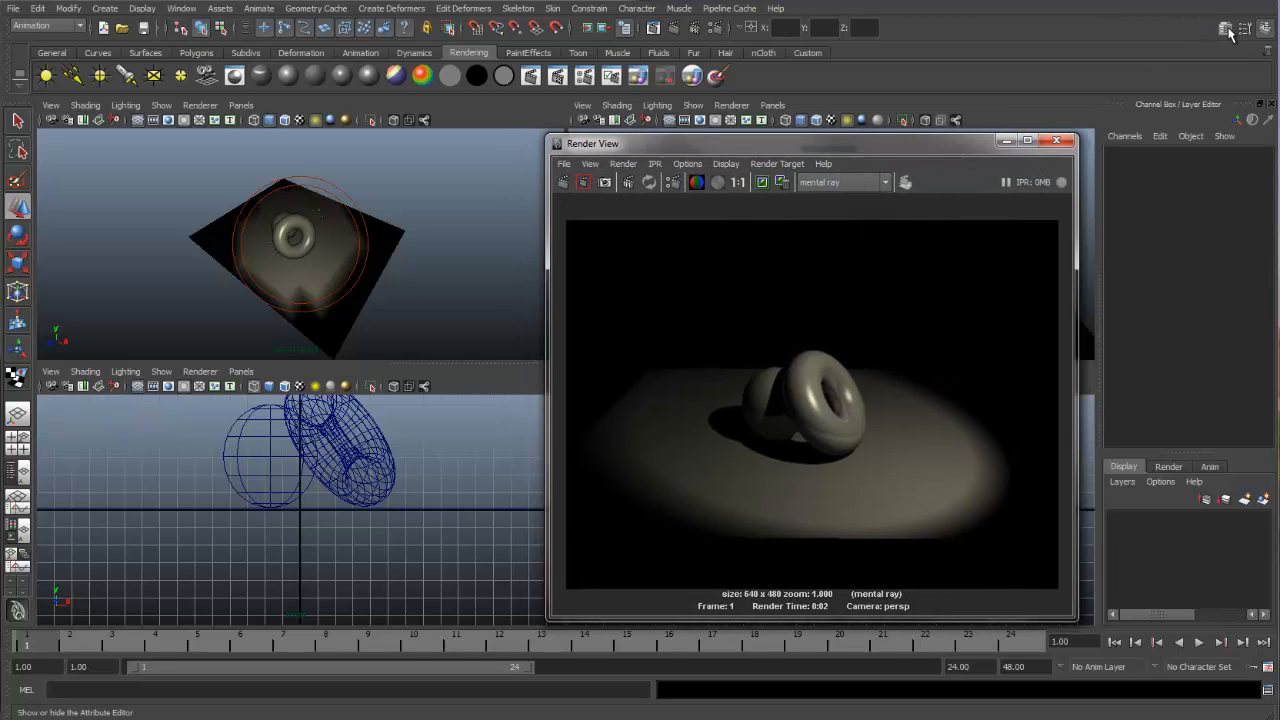
- Reduce the reflectivity of the torus's Phong material to zero and re-render the scene
{"action": "left_click_drag", "start_coordinate": [948, 143], "coordinate": [703, 175]}
{"action": "left_click", "coordinate": [832, 215]}
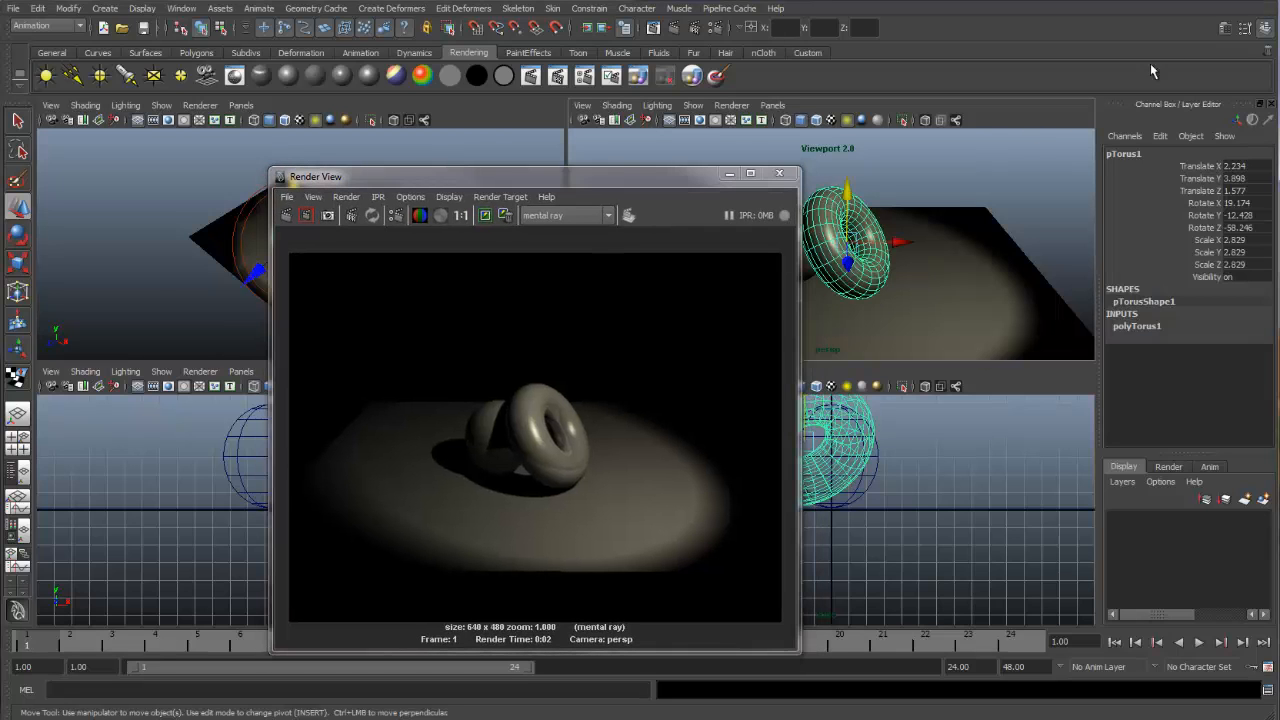
{"action": "left_click", "coordinate": [1225, 28]}
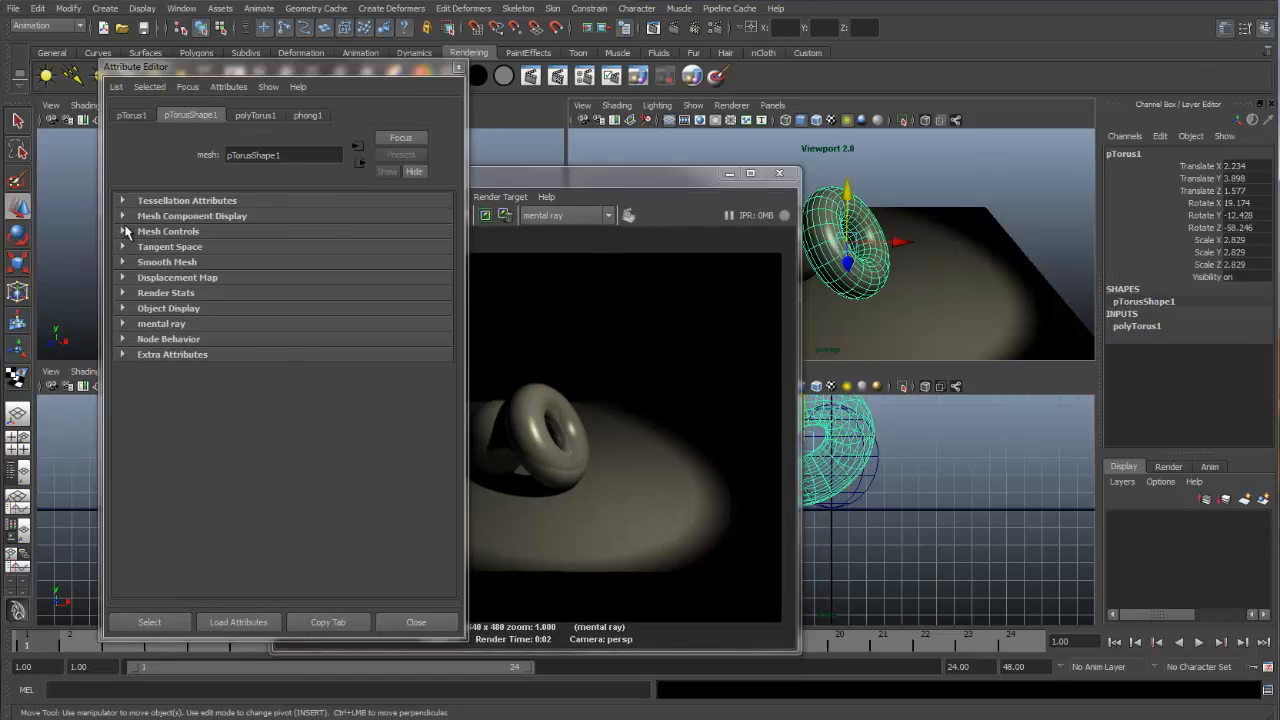
{"action": "left_click", "coordinate": [312, 116]}
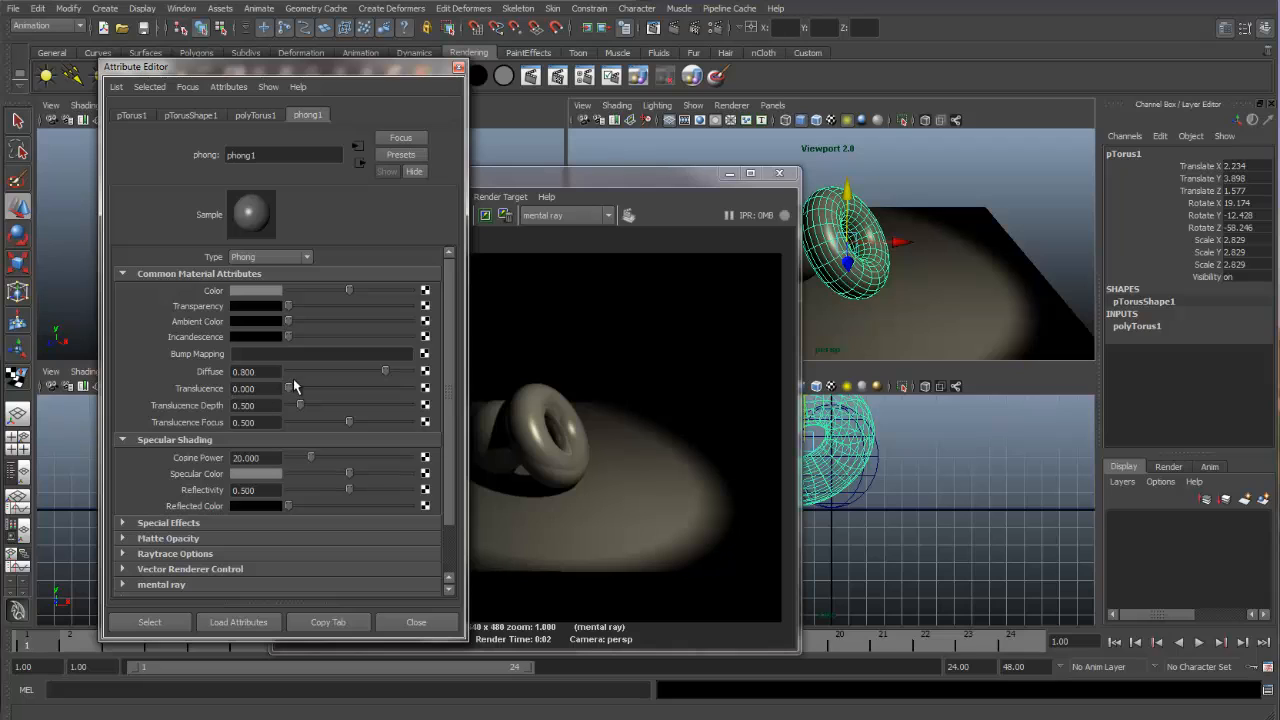
{"action": "left_click_drag", "start_coordinate": [348, 490], "coordinate": [272, 498]}
{"action": "left_click", "coordinate": [459, 68]}
{"action": "left_click_drag", "start_coordinate": [556, 174], "coordinate": [741, 153]}
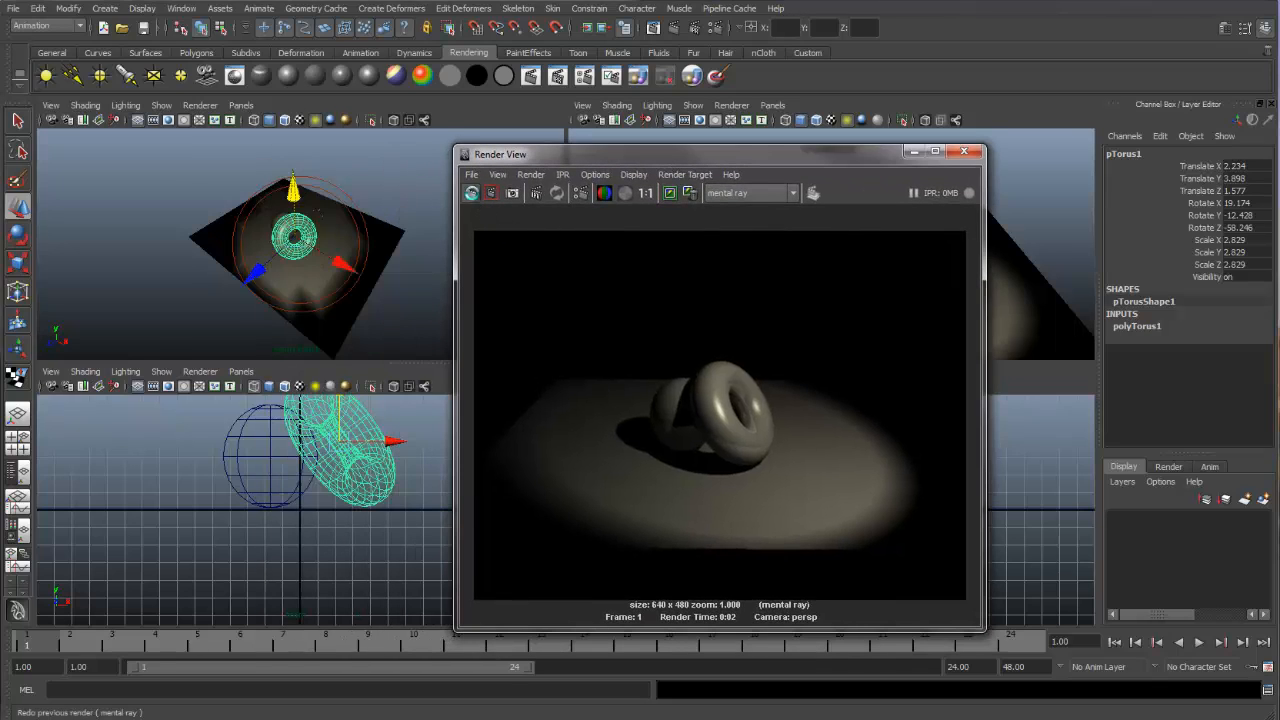
{"action": "left_click", "coordinate": [491, 193]}
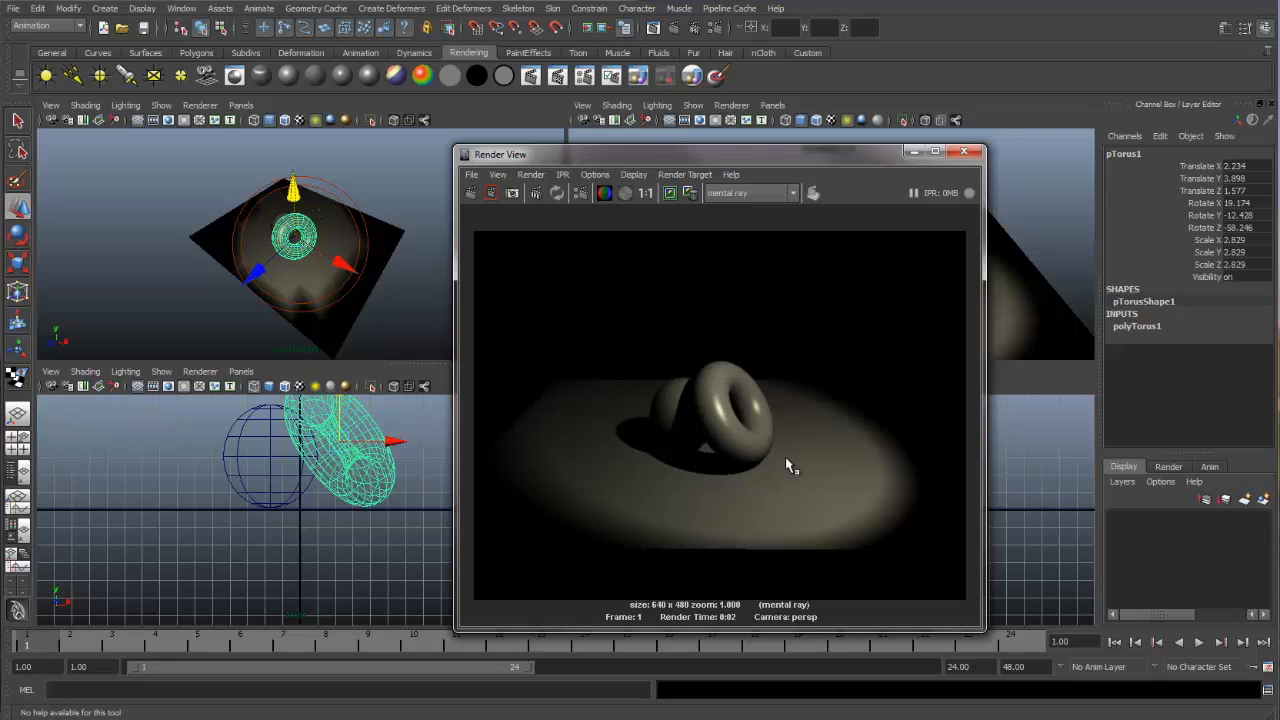
- Render the perspective view again to examine the key light's dark shadow areas
{"action": "left_click_drag", "start_coordinate": [756, 155], "coordinate": [867, 145]}
{"action": "left_click", "coordinate": [1074, 141]}
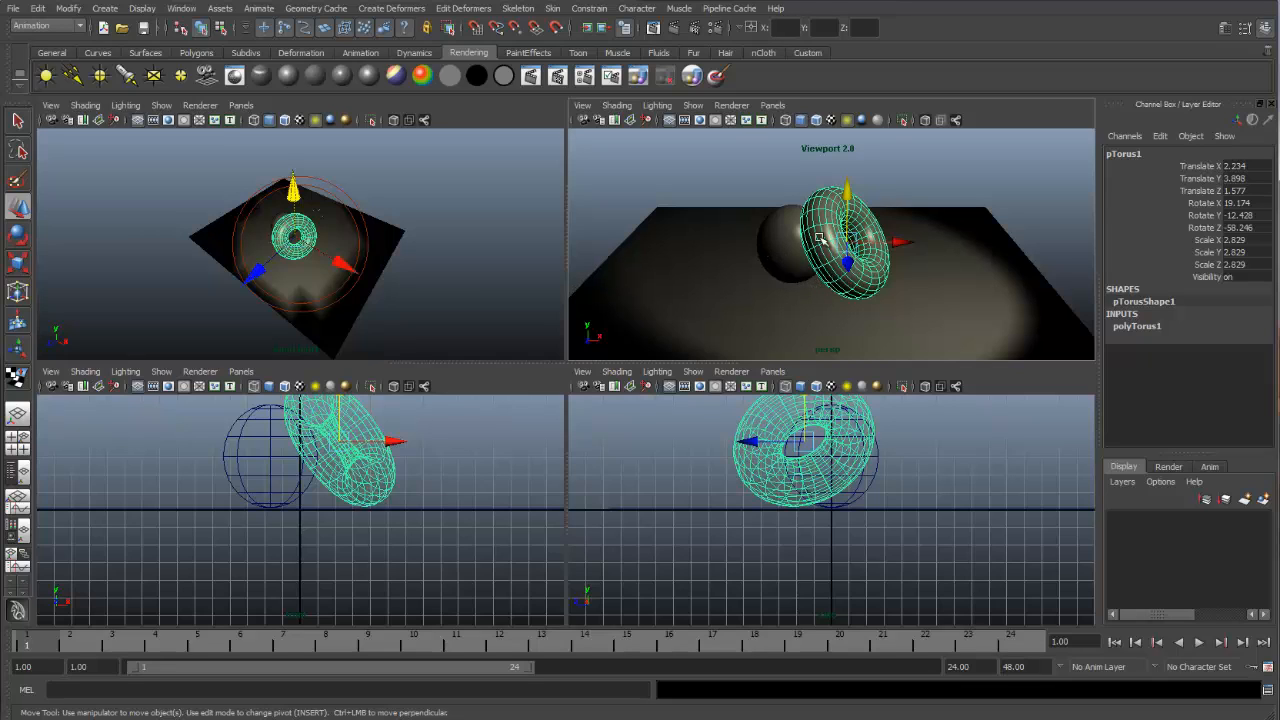
{"action": "left_click", "coordinate": [675, 32]}
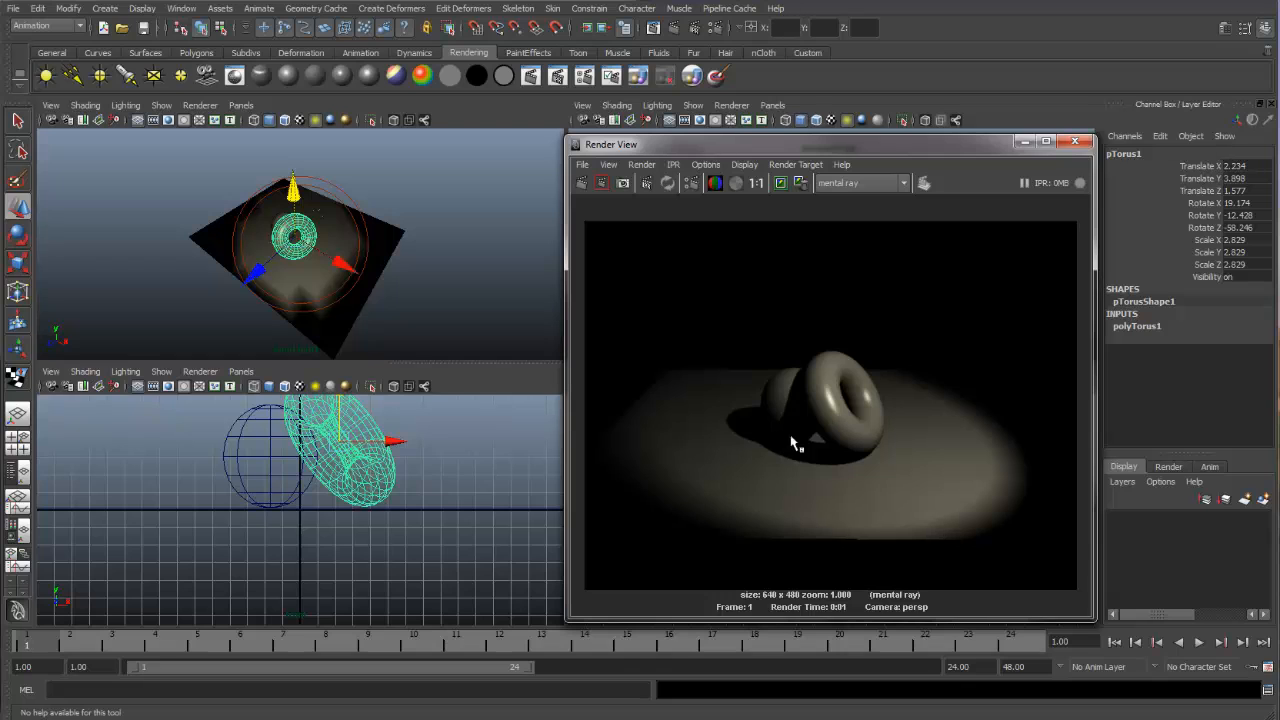
{"action": "left_click", "coordinate": [1074, 141]}
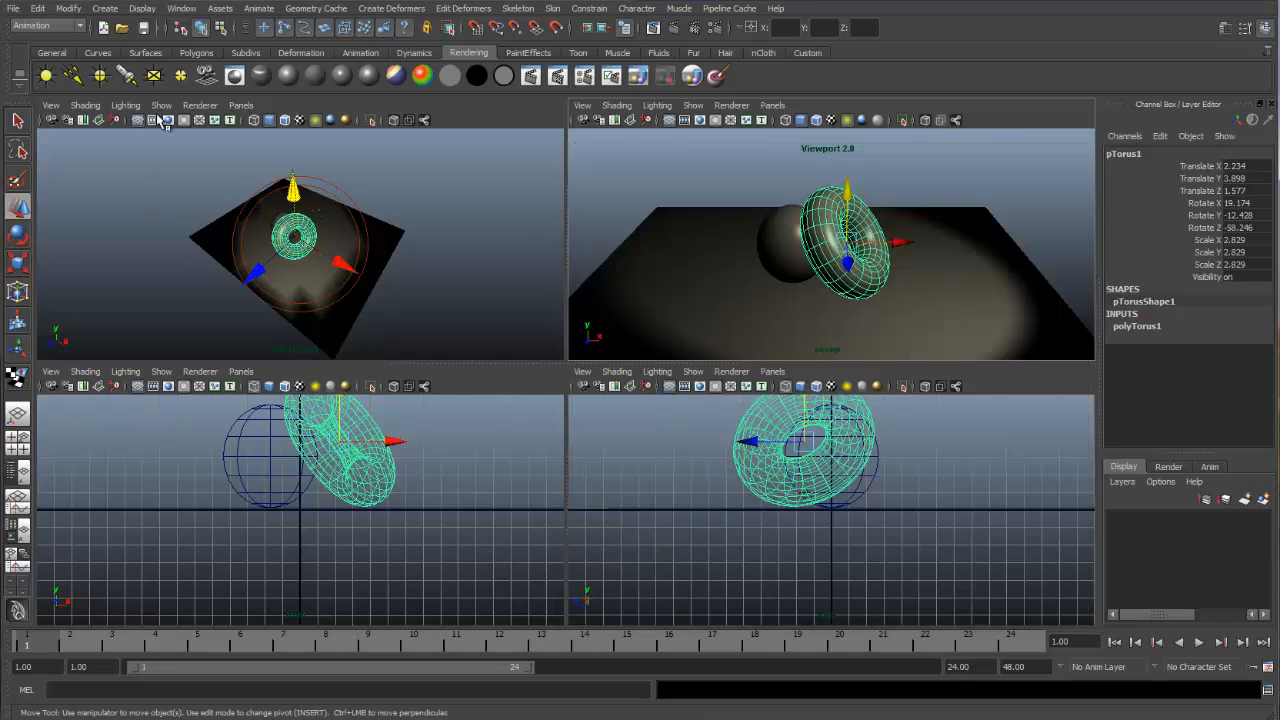
- Create a second spot light and look through it in the view used for aiming the first light
{"action": "left_click", "coordinate": [127, 76]}
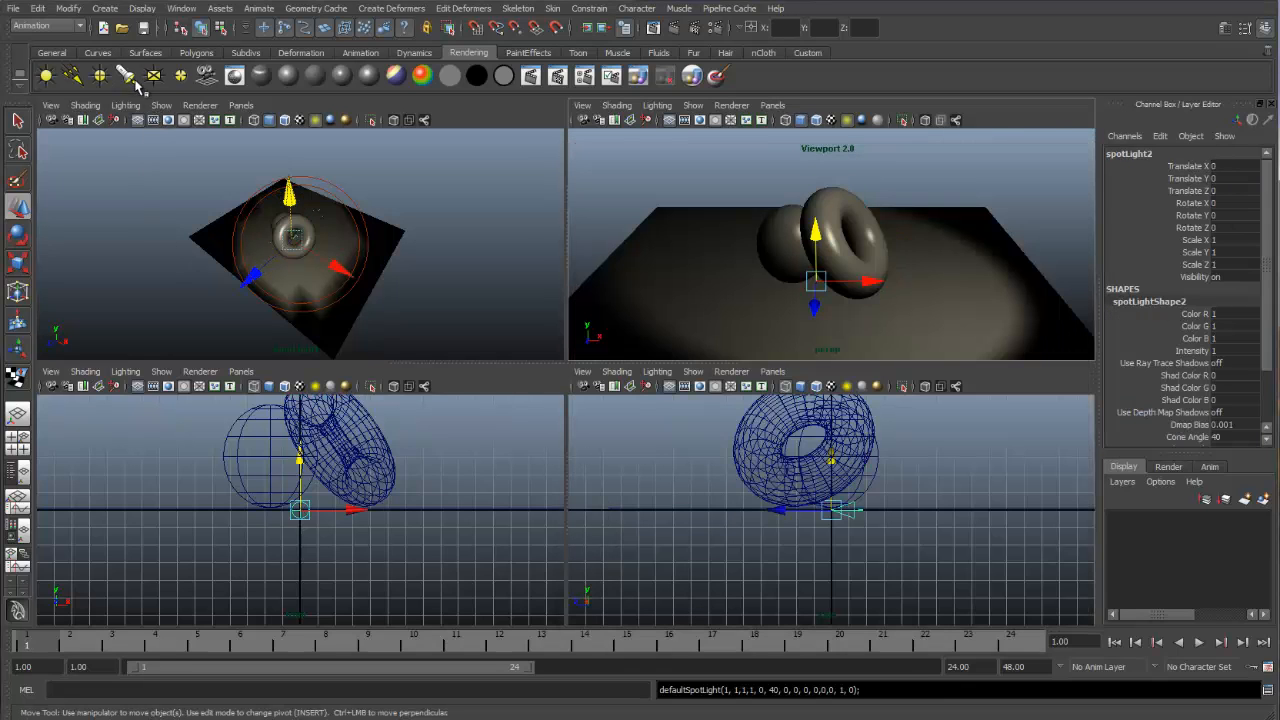
{"action": "left_click", "coordinate": [236, 106]}
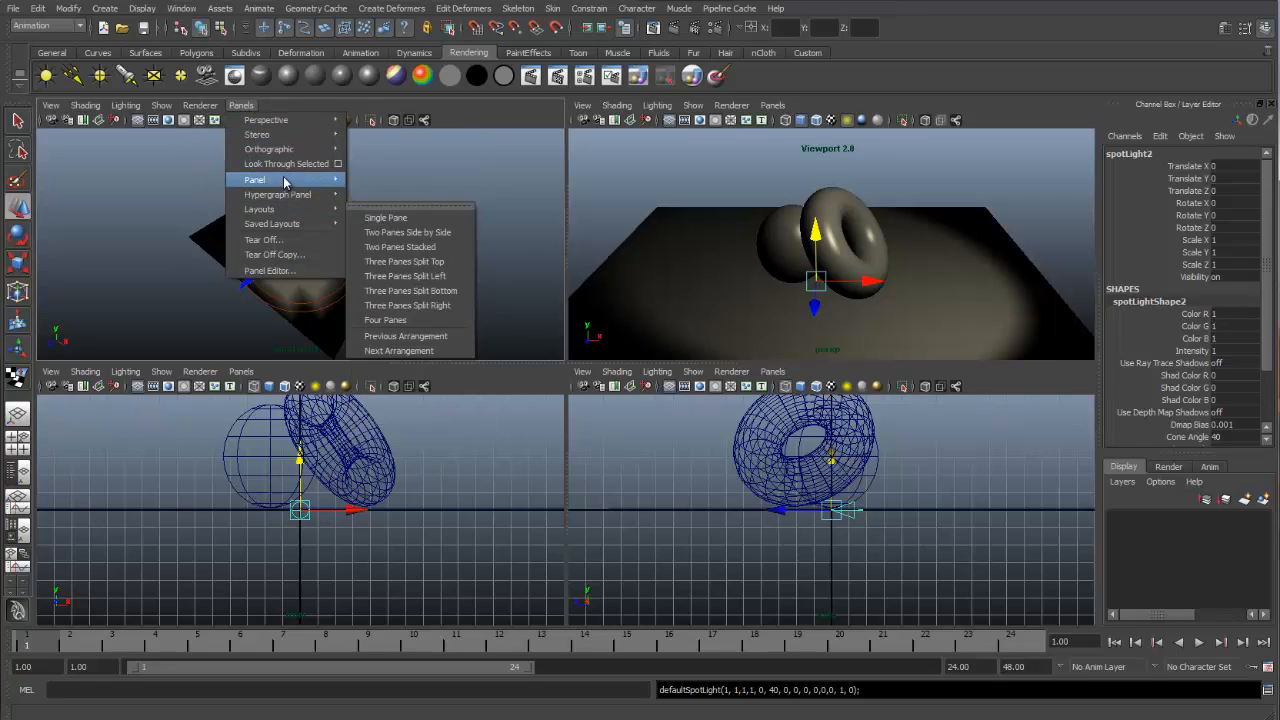
{"action": "left_click", "coordinate": [264, 164]}
- Pull the second spot light back and raise it in front of the objects, to about X 3, Y 30, Z 44
{"action": "right_click_drag", "start_coordinate": [356, 234], "coordinate": [180, 260], "text": "alt"}
{"action": "right_click_drag", "start_coordinate": [356, 232], "coordinate": [190, 254], "text": "alt"}
{"action": "left_click_drag", "start_coordinate": [355, 219], "coordinate": [354, 236], "text": "alt"}
{"action": "right_click_drag", "start_coordinate": [354, 238], "coordinate": [292, 253], "text": "alt"}
{"action": "left_click_drag", "start_coordinate": [294, 254], "coordinate": [284, 273], "text": "alt"}
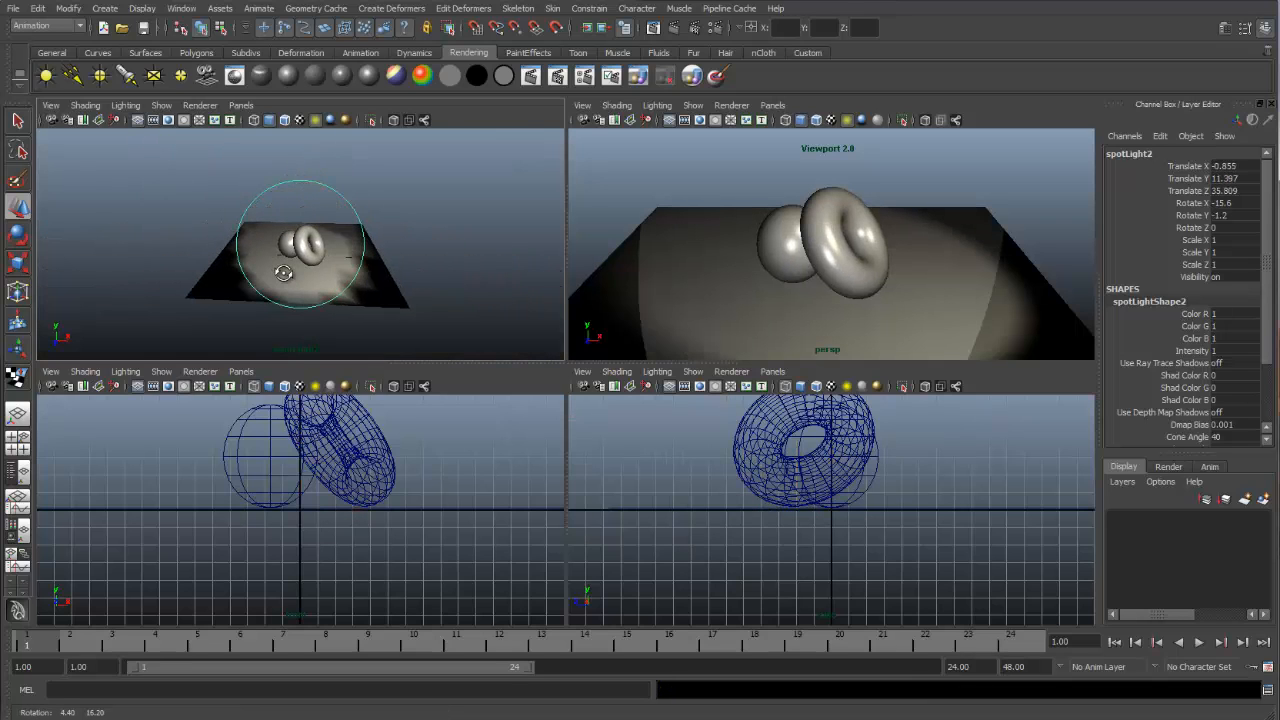
{"action": "right_click_drag", "start_coordinate": [356, 248], "coordinate": [277, 268], "text": "alt"}
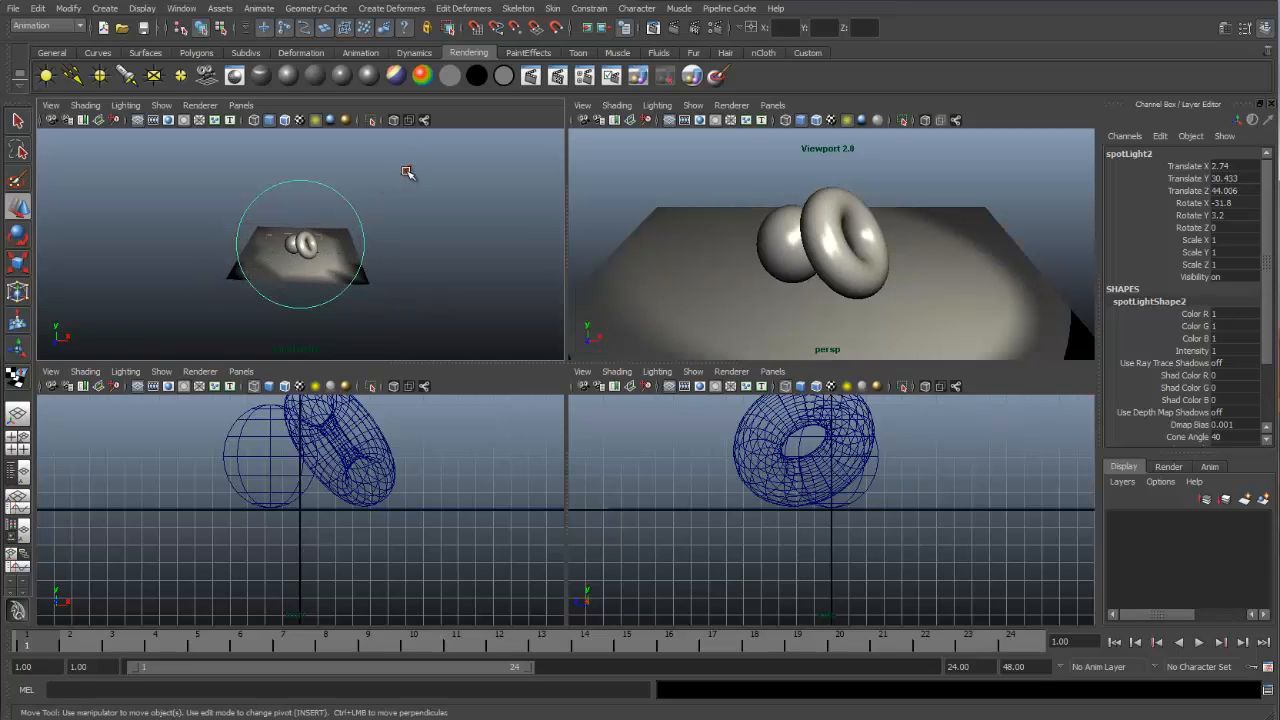
- Swing the second spot light around to the objects' negative X side and below the floor, at about X -61, Y -17, Z 9
{"action": "left_click_drag", "start_coordinate": [200, 289], "coordinate": [295, 257], "text": "alt"}
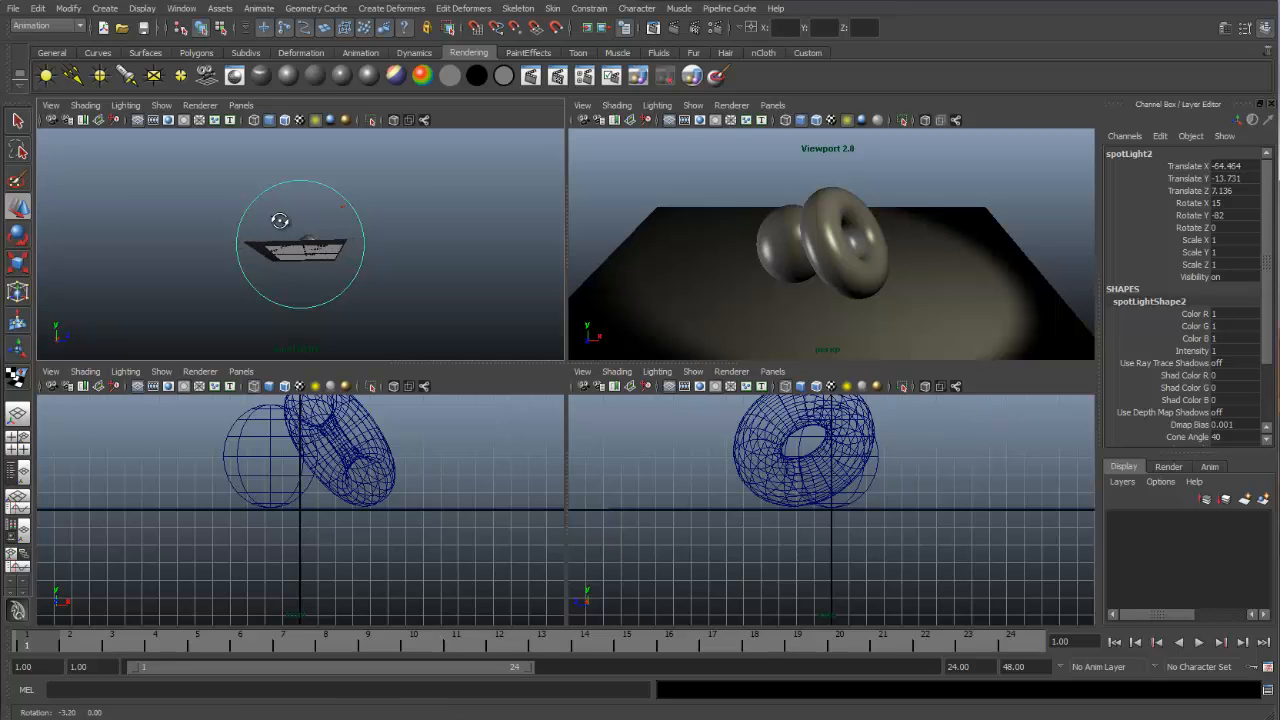
{"action": "left_click_drag", "start_coordinate": [286, 211], "coordinate": [290, 254], "text": "alt"}
{"action": "left_click_drag", "start_coordinate": [290, 249], "coordinate": [288, 244], "text": "alt"}
{"action": "right_click_drag", "start_coordinate": [272, 249], "coordinate": [292, 251], "text": "alt"}
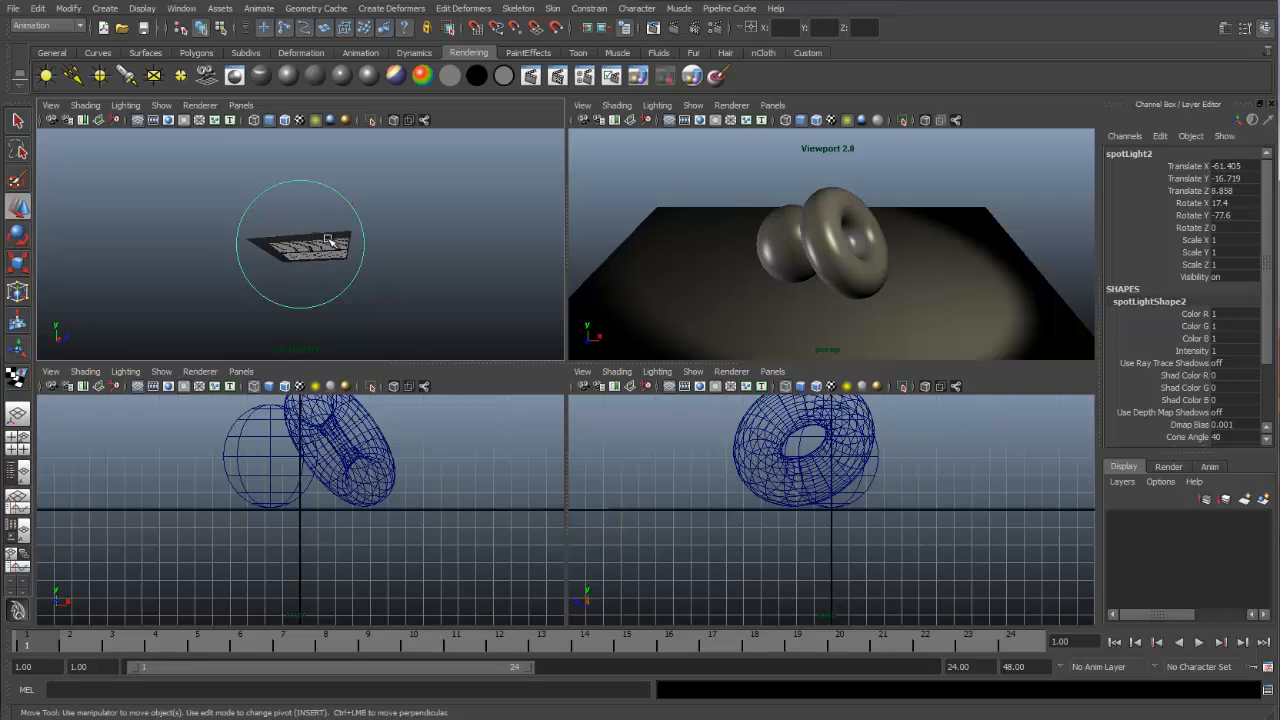
- Nudge the second spot light sideways to about Z 9.4 and set its intensity to 0.4
{"action": "middle_click_drag", "start_coordinate": [330, 239], "coordinate": [325, 240], "text": "alt"}
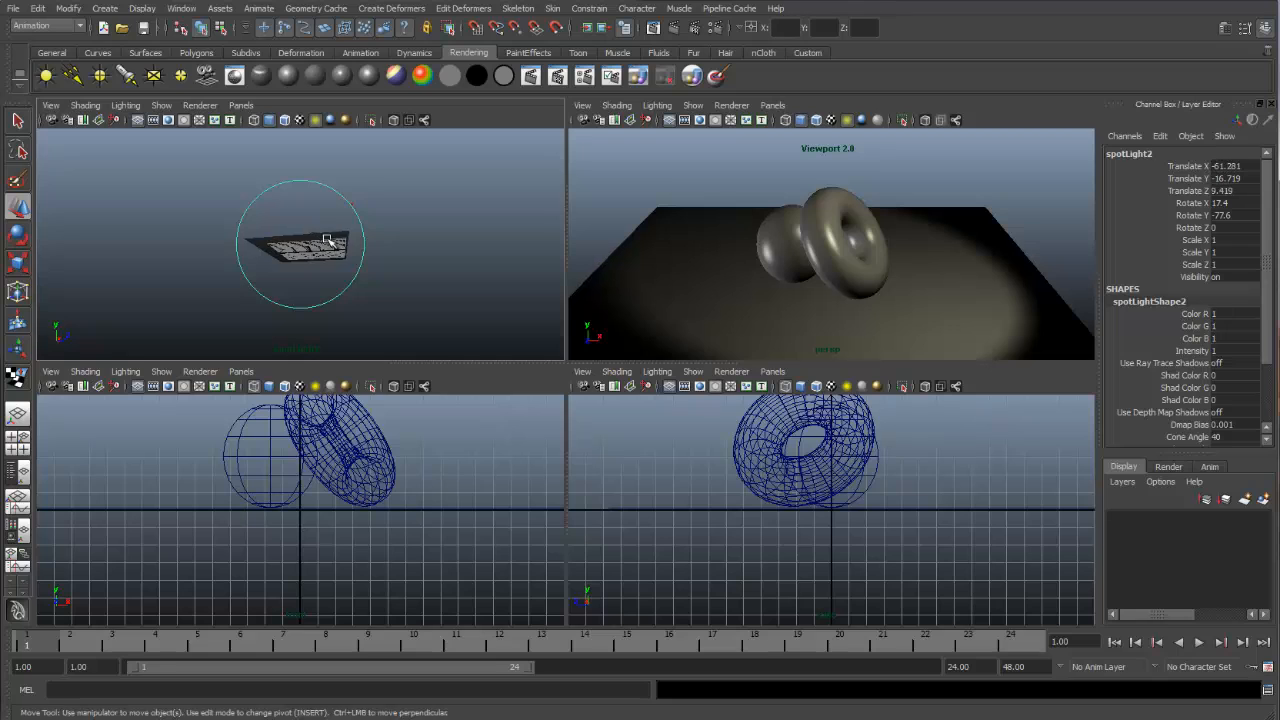
{"action": "left_click", "coordinate": [1222, 30]}
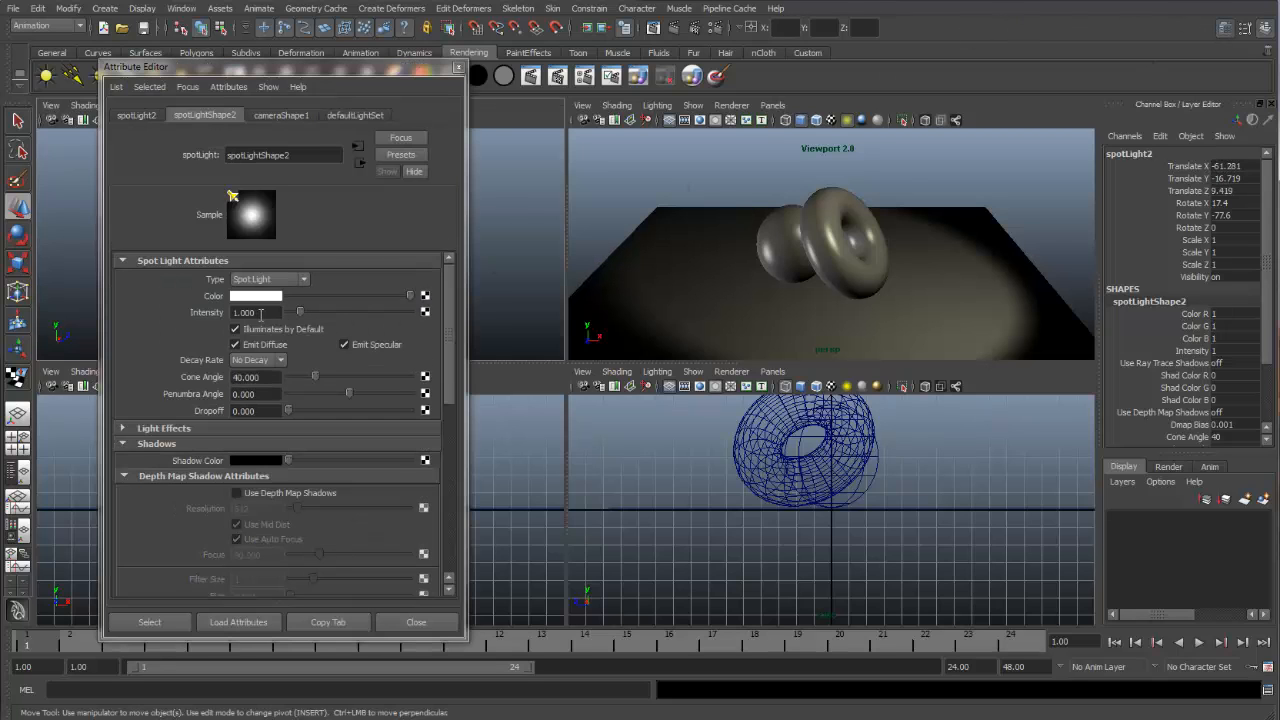
{"action": "left_click", "coordinate": [260, 313]}
{"action": "key", "text": "BackSpace"}
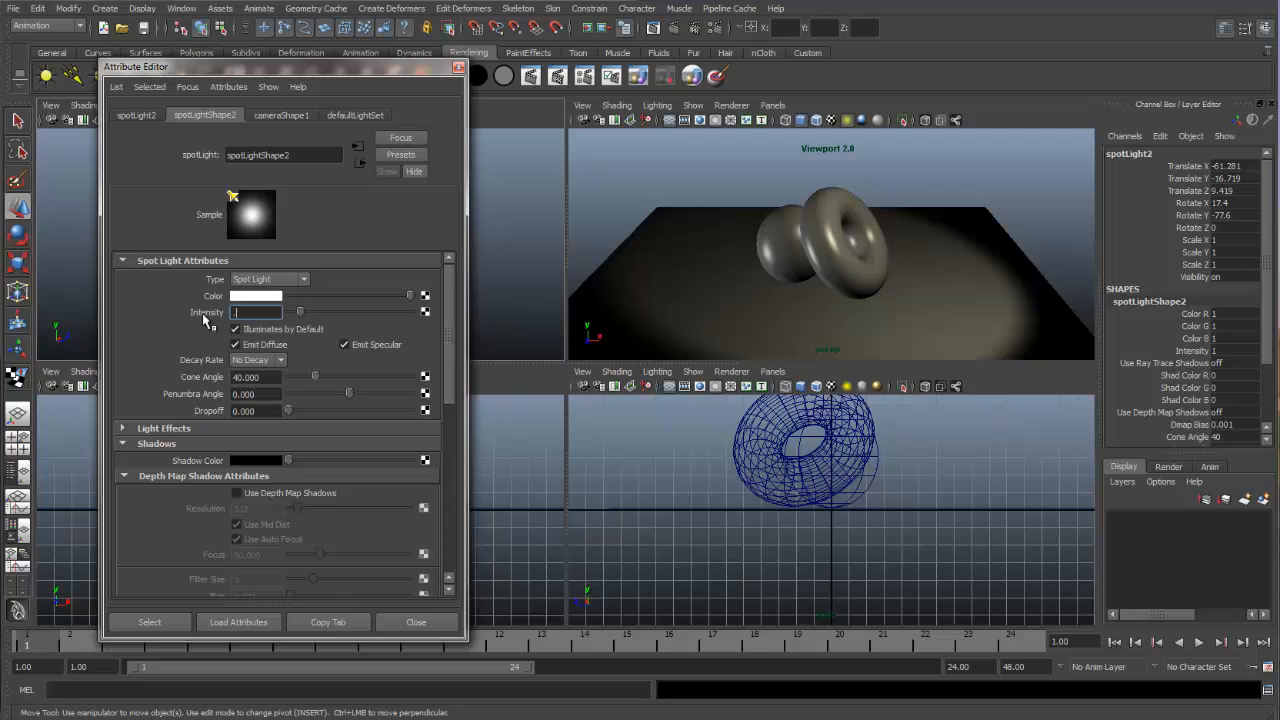
{"action": "key", "text": "Return"}
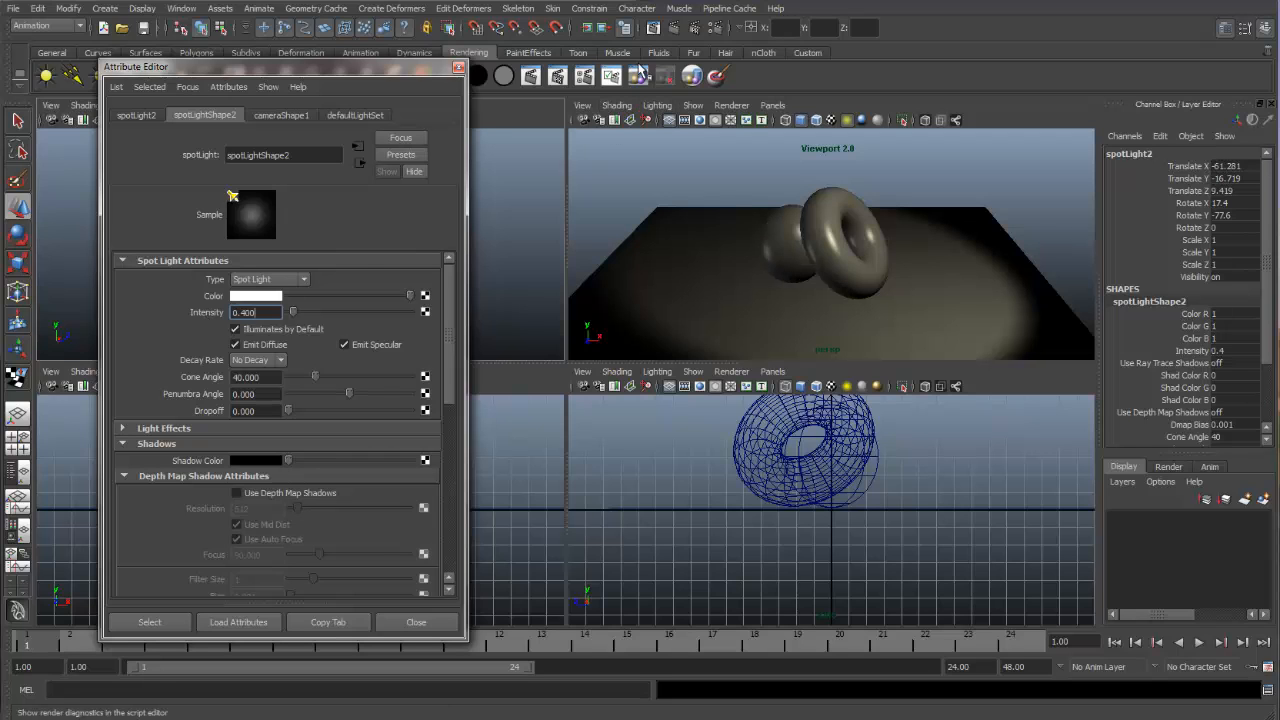
- Render the perspective view in mental ray to check the dimmed second spot light
{"action": "left_click", "coordinate": [675, 29]}
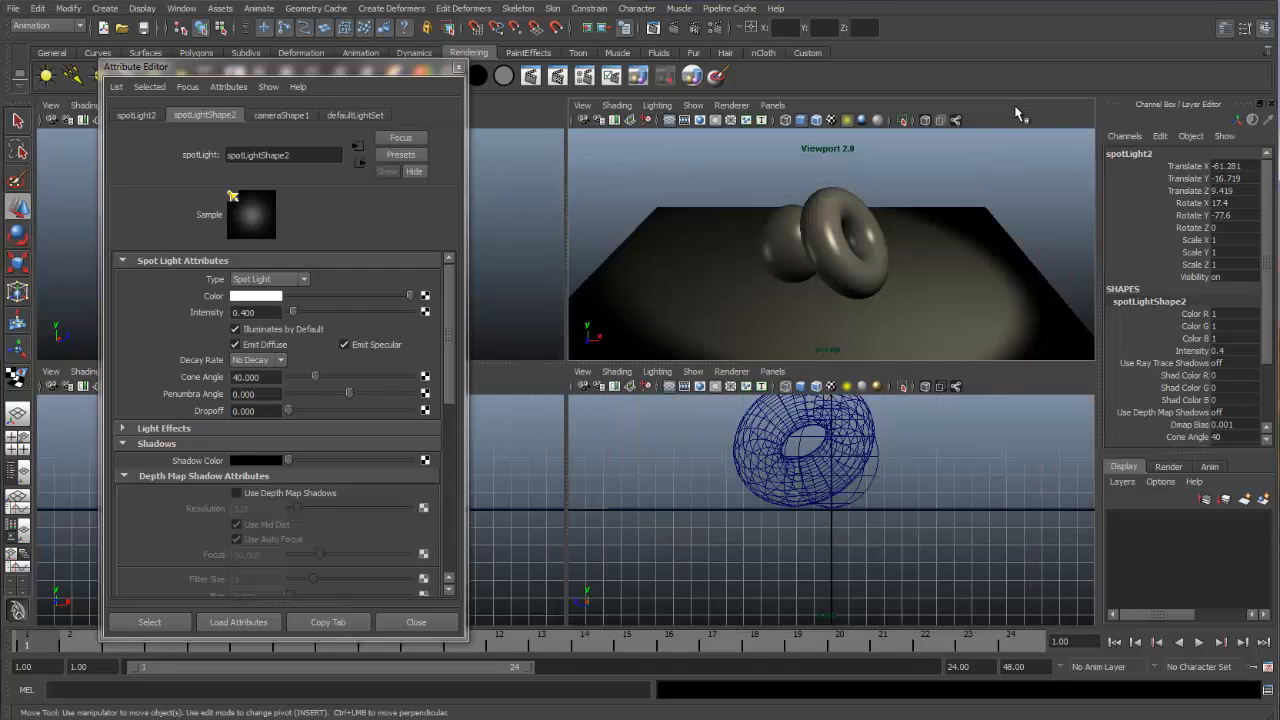
{"action": "left_click", "coordinate": [698, 78]}
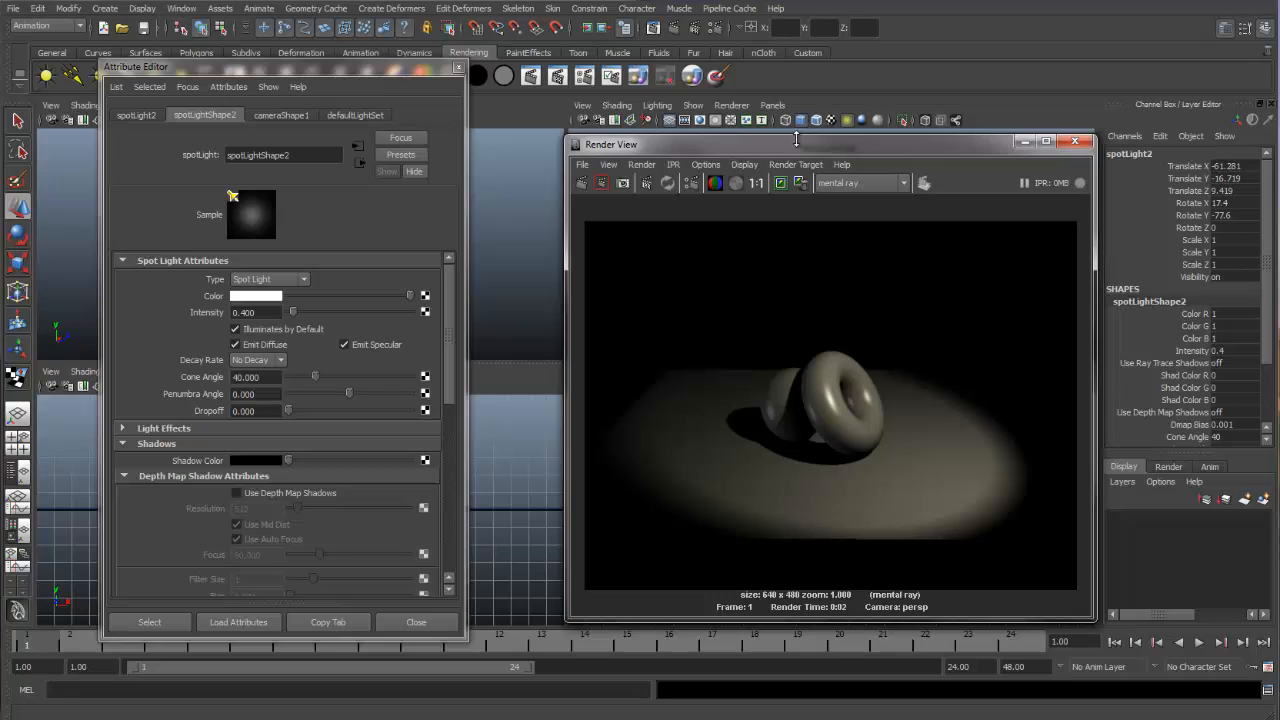
{"action": "left_click_drag", "start_coordinate": [799, 140], "coordinate": [739, 116]}
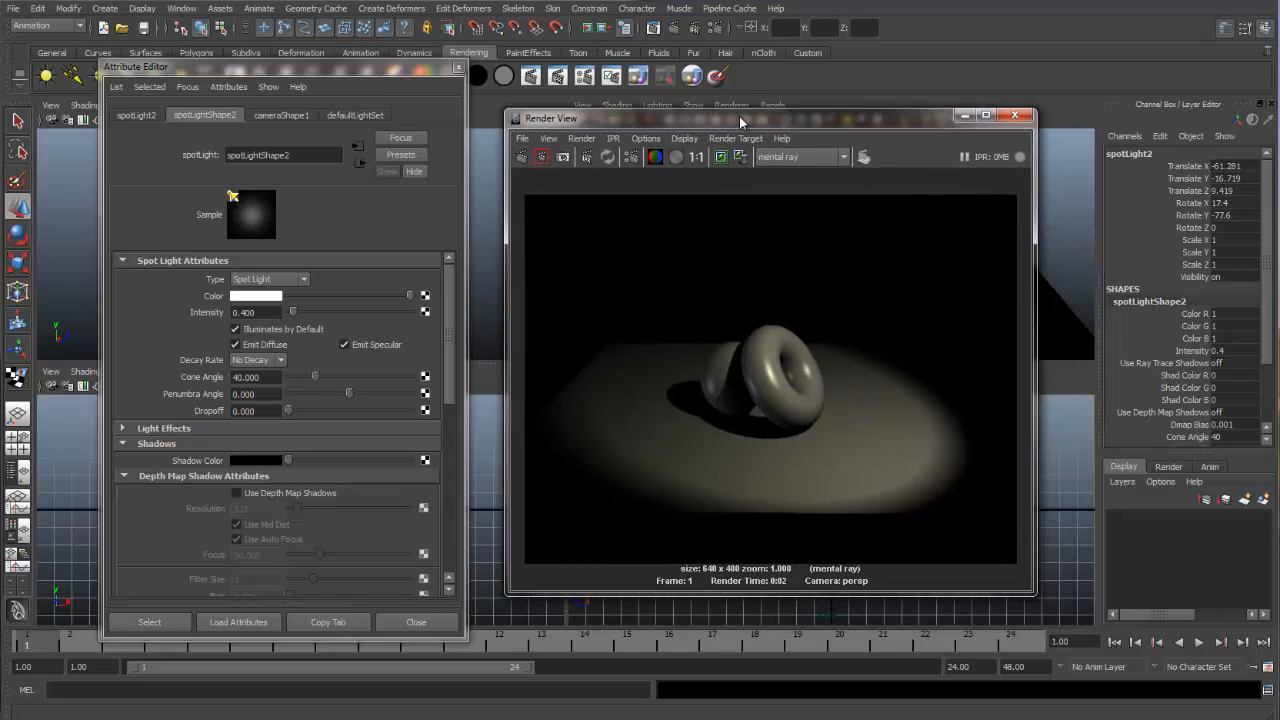
- Set the second spot light's intensity to 0 and render the scene without its contribution
{"action": "double_click", "coordinate": [272, 313]}
{"action": "type", "text": "0"}
{"action": "key", "text": "Return"}
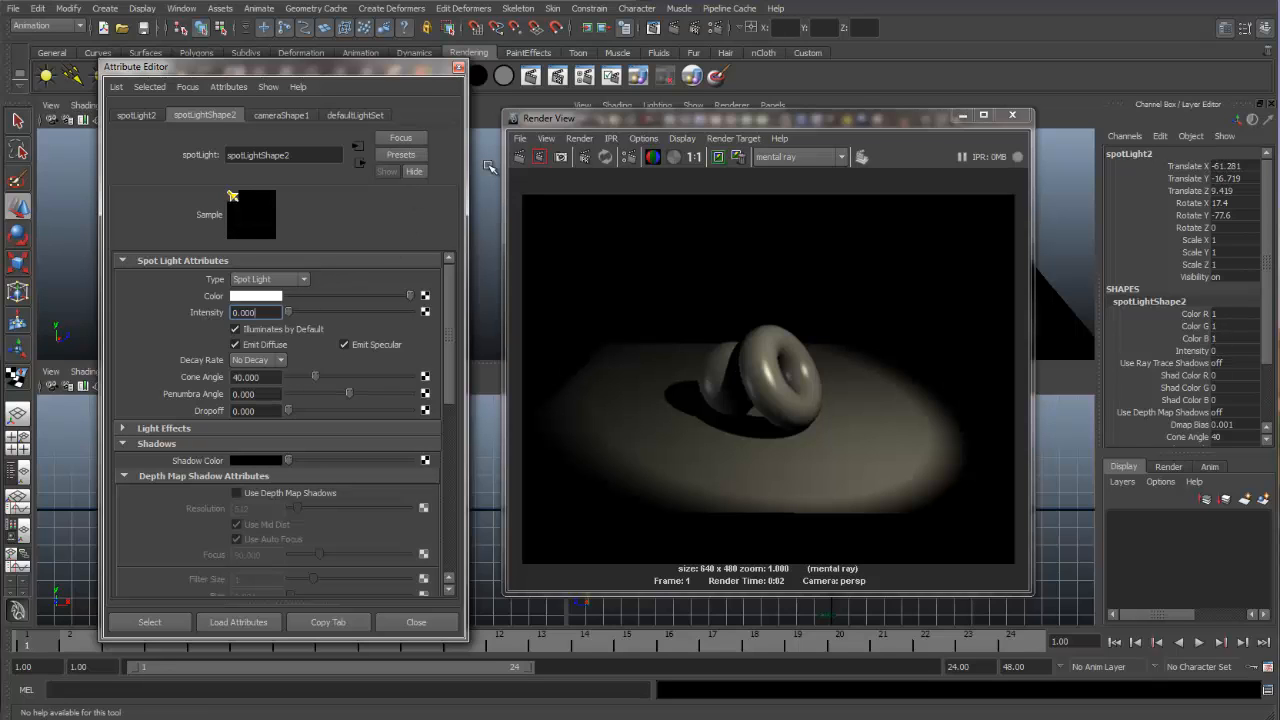
{"action": "left_click", "coordinate": [519, 157]}
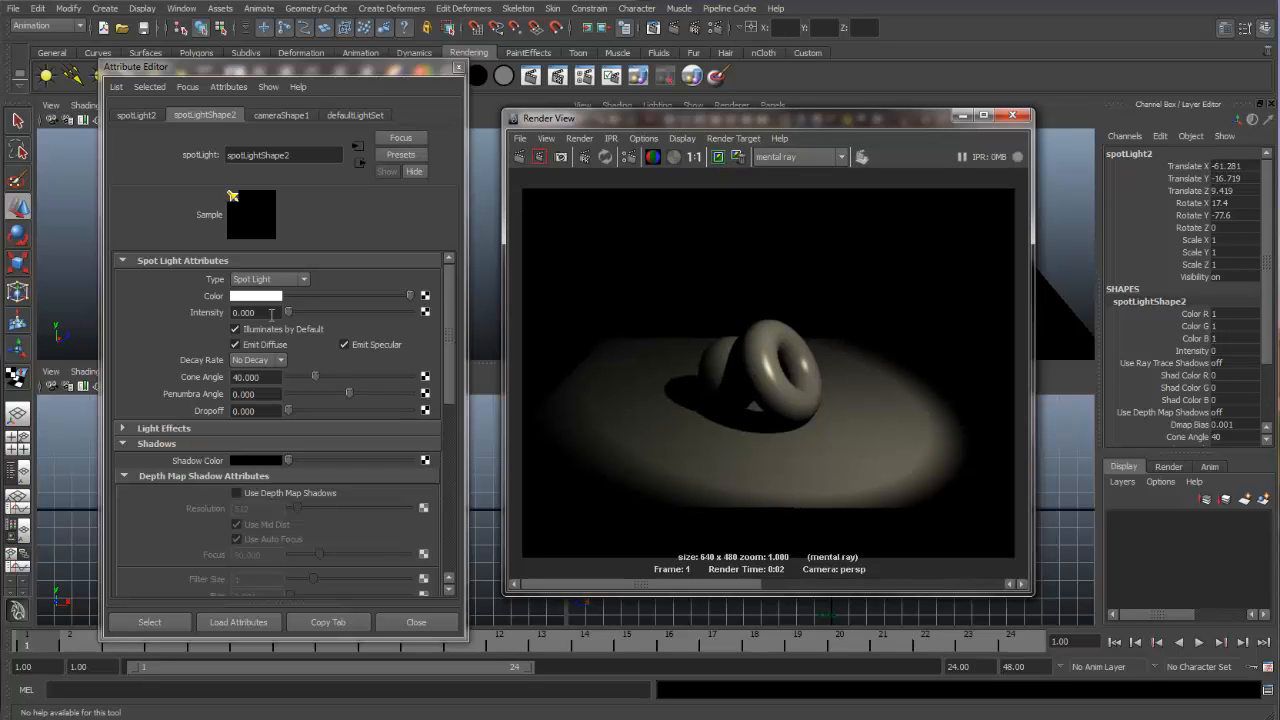
- Set the second spot light's intensity back to 0.4 and render again to compare its contribution
{"action": "left_click_drag", "start_coordinate": [271, 313], "coordinate": [180, 320]}
{"action": "type", "text": ".4"}
{"action": "key", "text": "Return"}
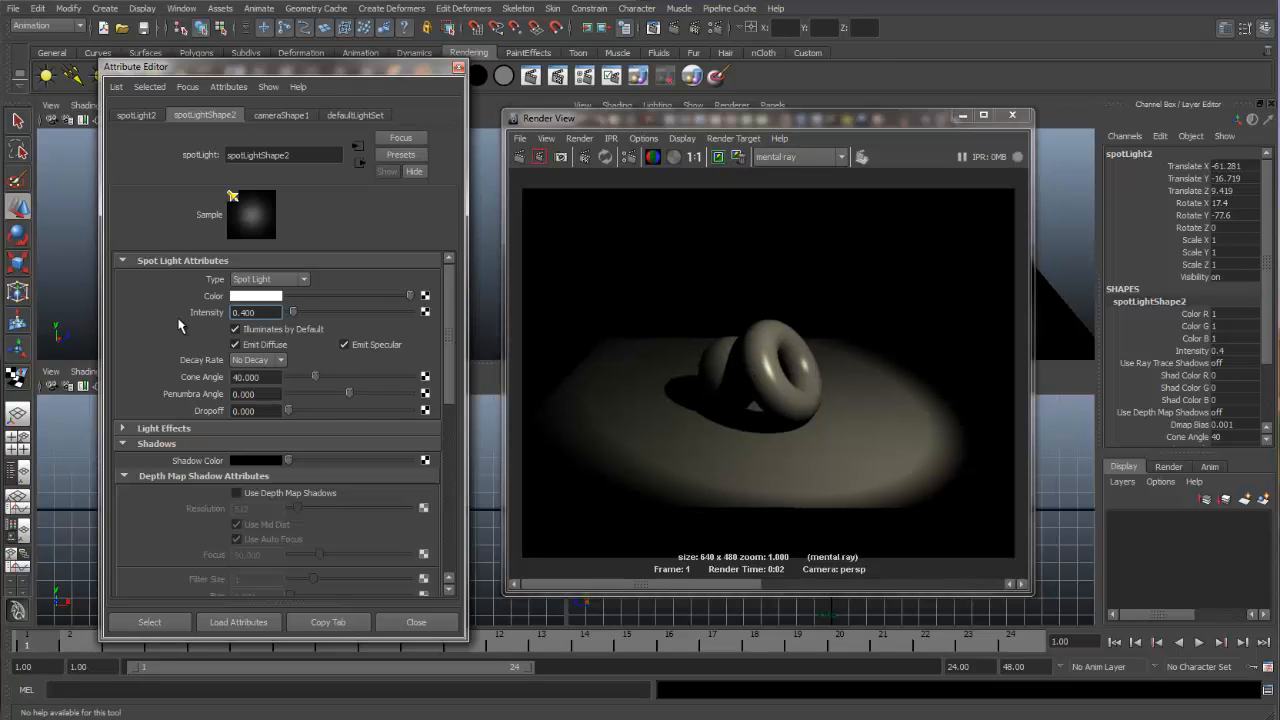
{"action": "left_click", "coordinate": [521, 159]}
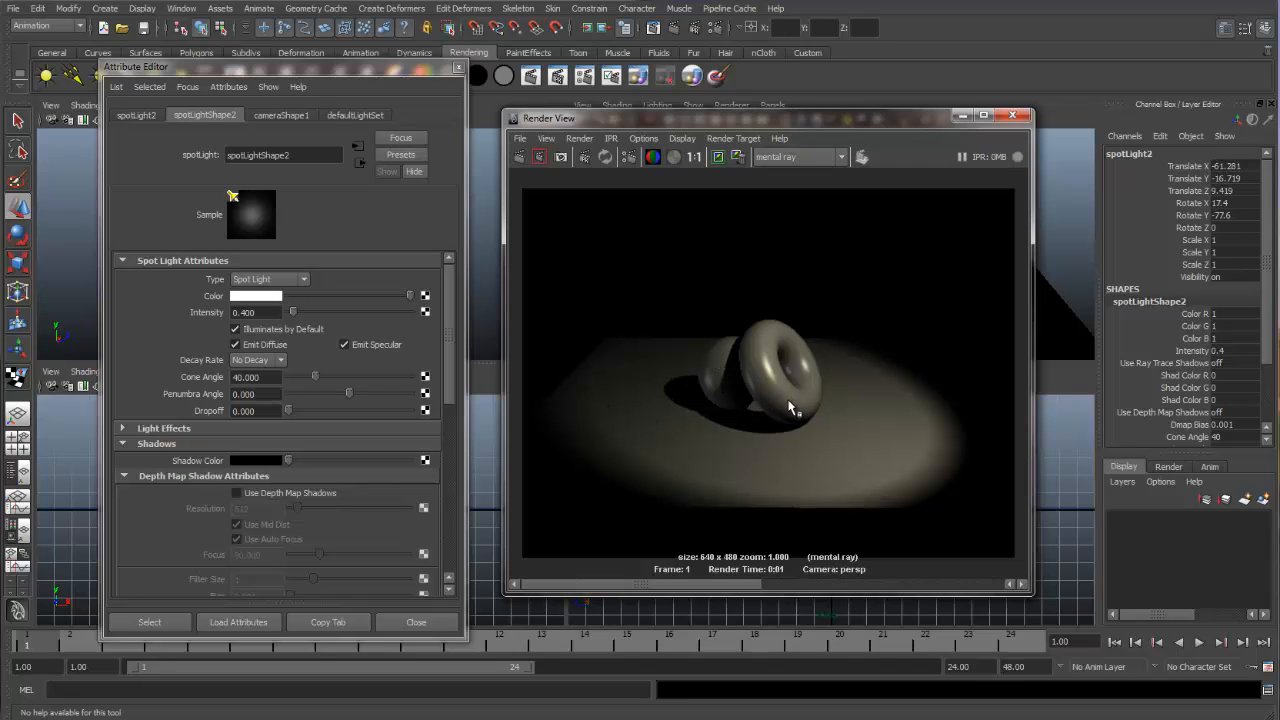
- Turn off the second spot light's specular emission and tint its colour pale blue (RGB about 0.55, 0.72, 0.80), rendering after each change
{"action": "left_click", "coordinate": [345, 344]}
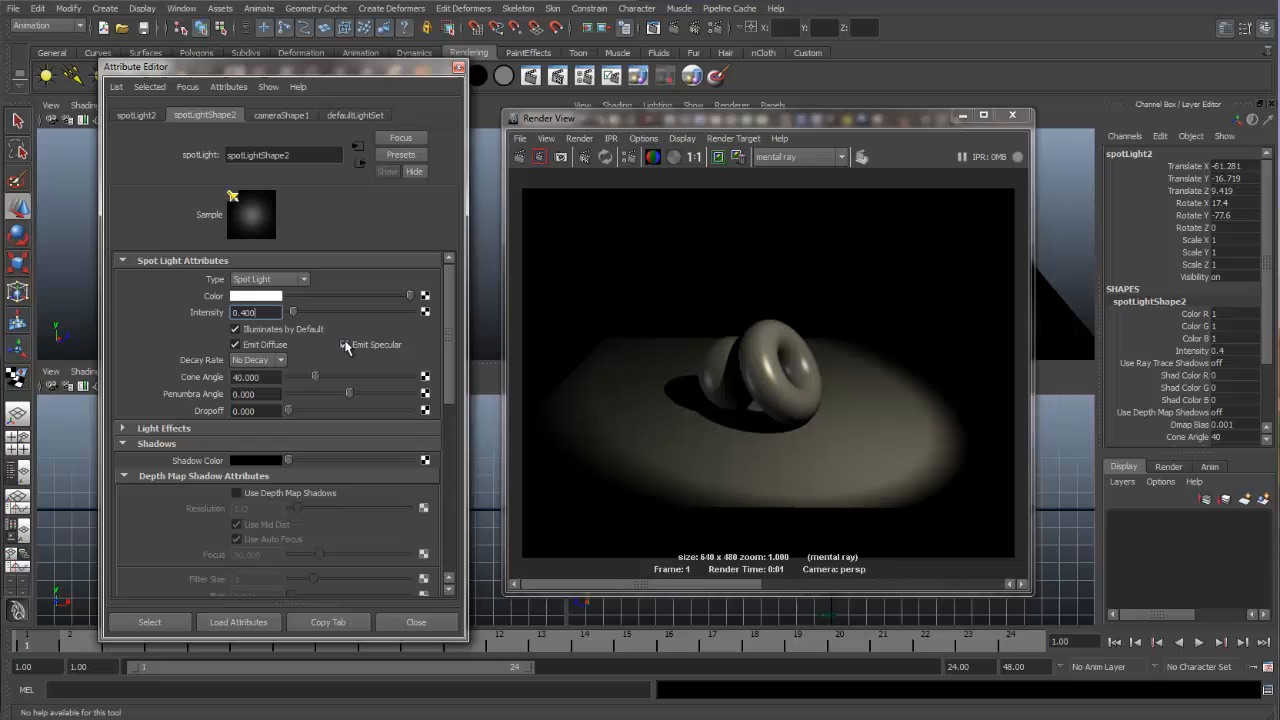
{"action": "left_click", "coordinate": [519, 158]}
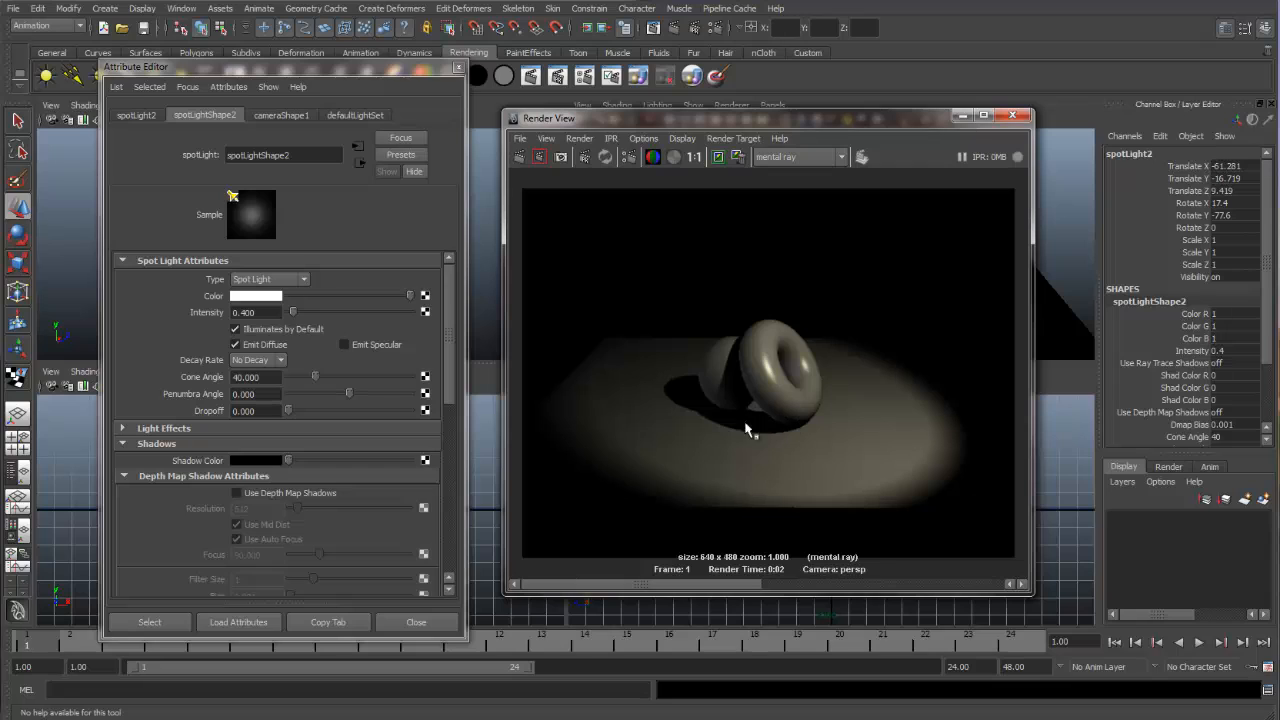
{"action": "left_click", "coordinate": [263, 297]}
{"action": "left_click", "coordinate": [343, 302]}
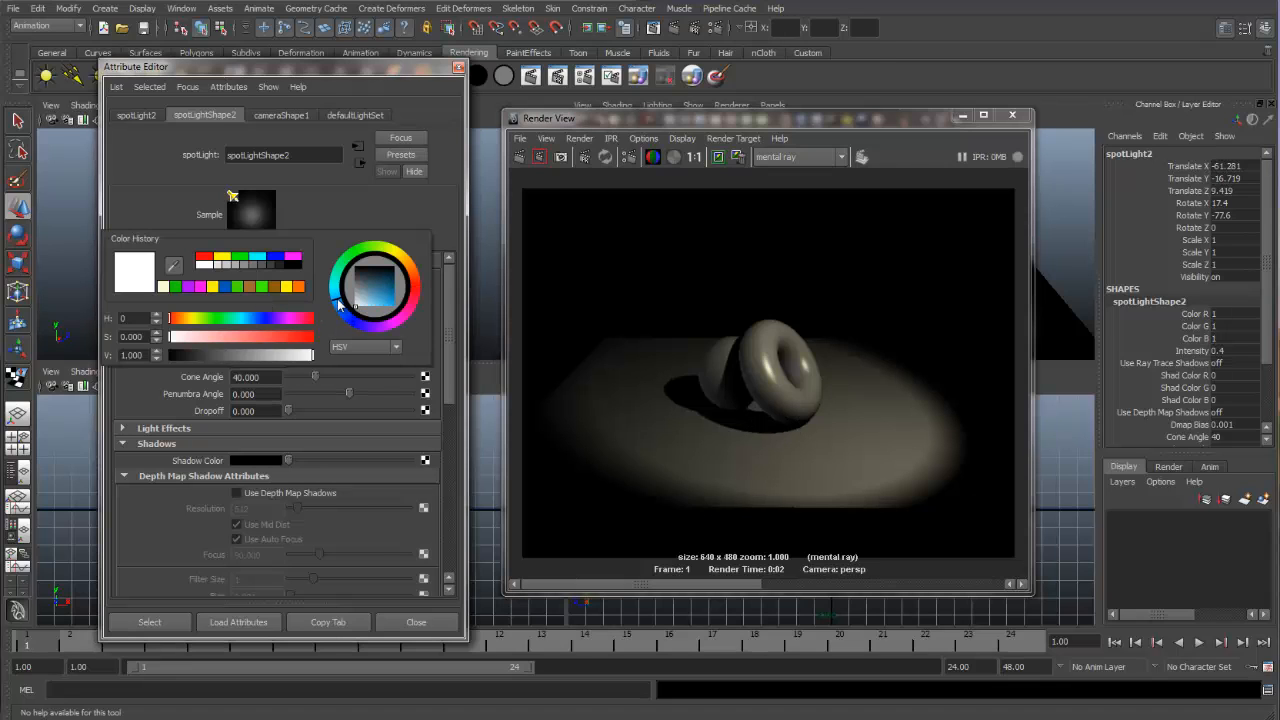
{"action": "left_click_drag", "start_coordinate": [362, 304], "coordinate": [367, 301]}
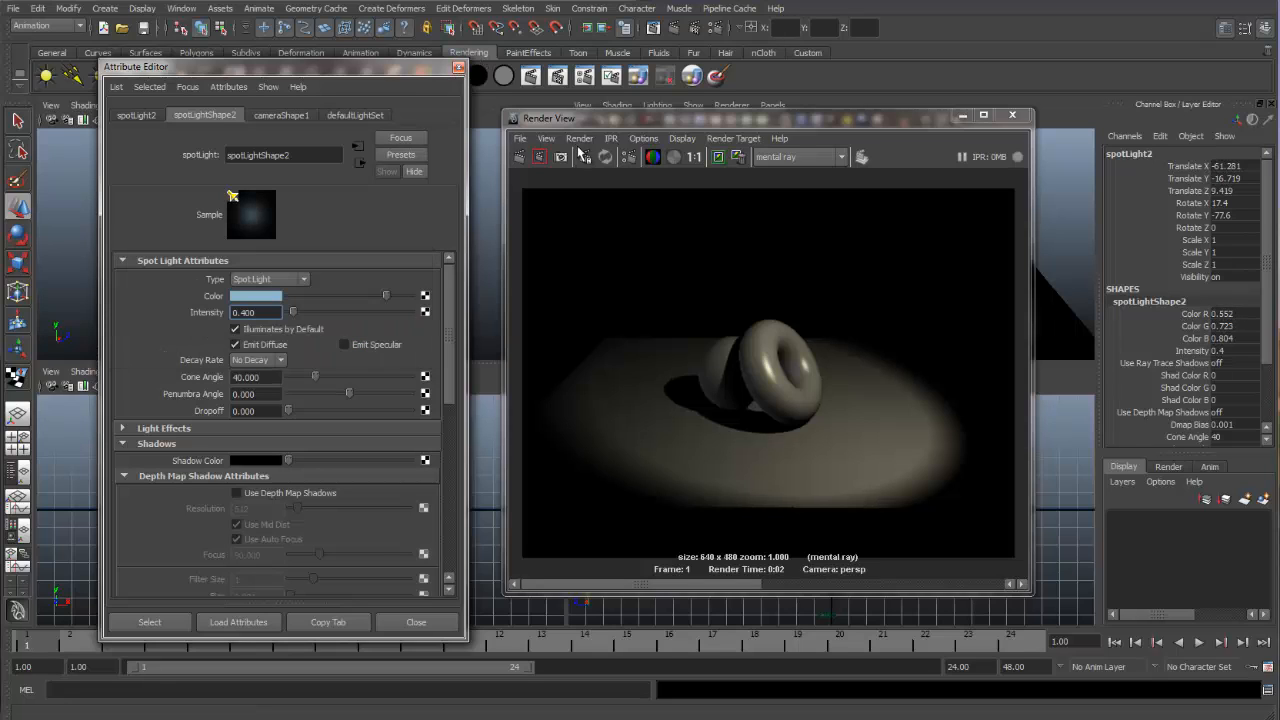
{"action": "left_click", "coordinate": [519, 157]}
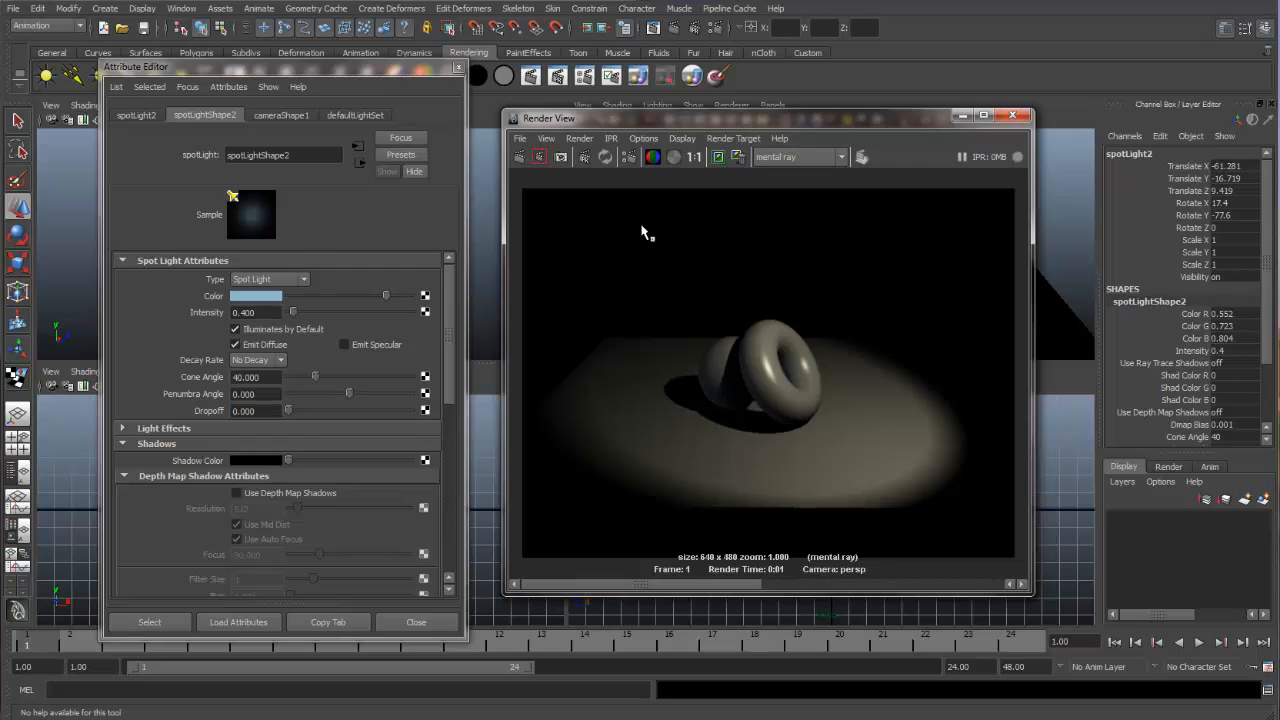
- Try an intensity of 0.5 on the second spot light and render the result
{"action": "left_click_drag", "start_coordinate": [264, 312], "coordinate": [191, 318]}
{"action": "type", "text": ".5"}
{"action": "key", "text": "Return"}
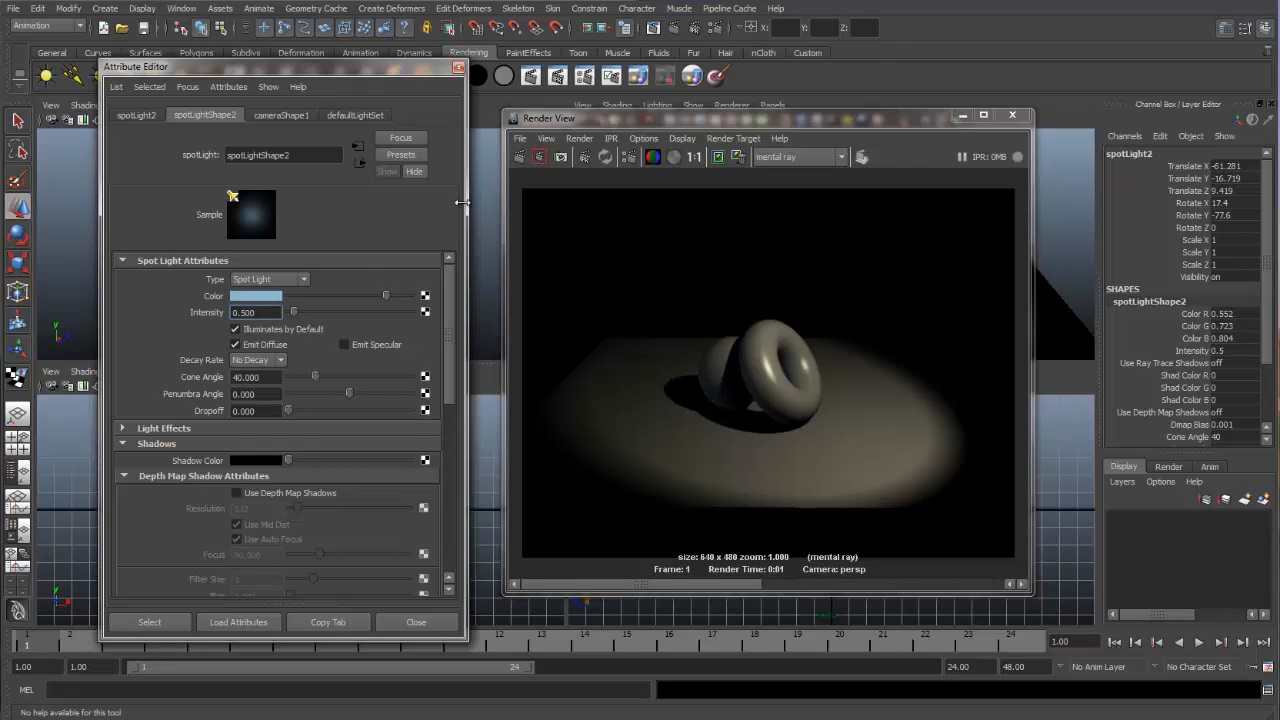
{"action": "left_click", "coordinate": [520, 157]}
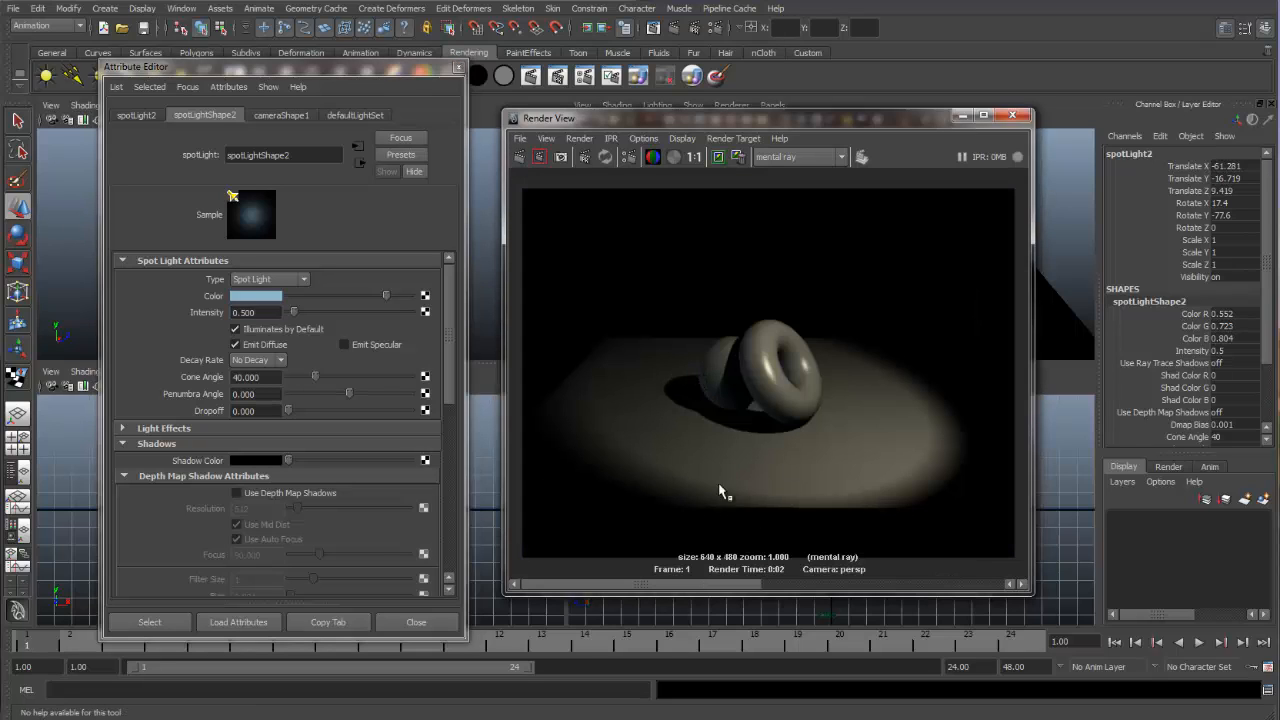
{"action": "mouse_move", "coordinate": [687, 586]}
{"action": "left_mouse_down"}
{"action": "mouse_move", "coordinate": [823, 569]}
{"action": "mouse_move", "coordinate": [720, 584]}
{"action": "mouse_move", "coordinate": [832, 581]}
{"action": "mouse_move", "coordinate": [696, 582]}
{"action": "mouse_move", "coordinate": [835, 590]}
{"action": "mouse_move", "coordinate": [700, 586]}
{"action": "left_mouse_up"}
- Return the second spot light's intensity to 0.4 and re-render the perspective view
{"action": "left_click", "coordinate": [261, 312]}
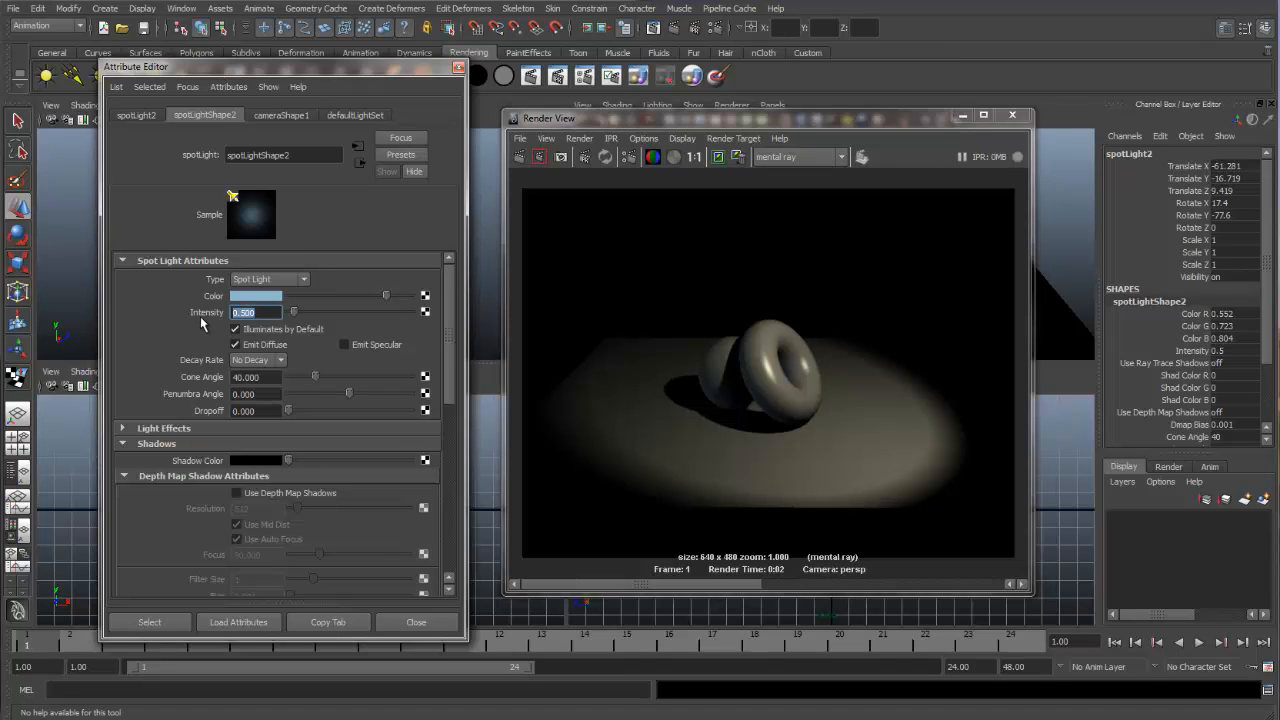
{"action": "type", "text": "0.4"}
{"action": "key", "text": "Return"}
{"action": "left_click", "coordinate": [518, 159]}
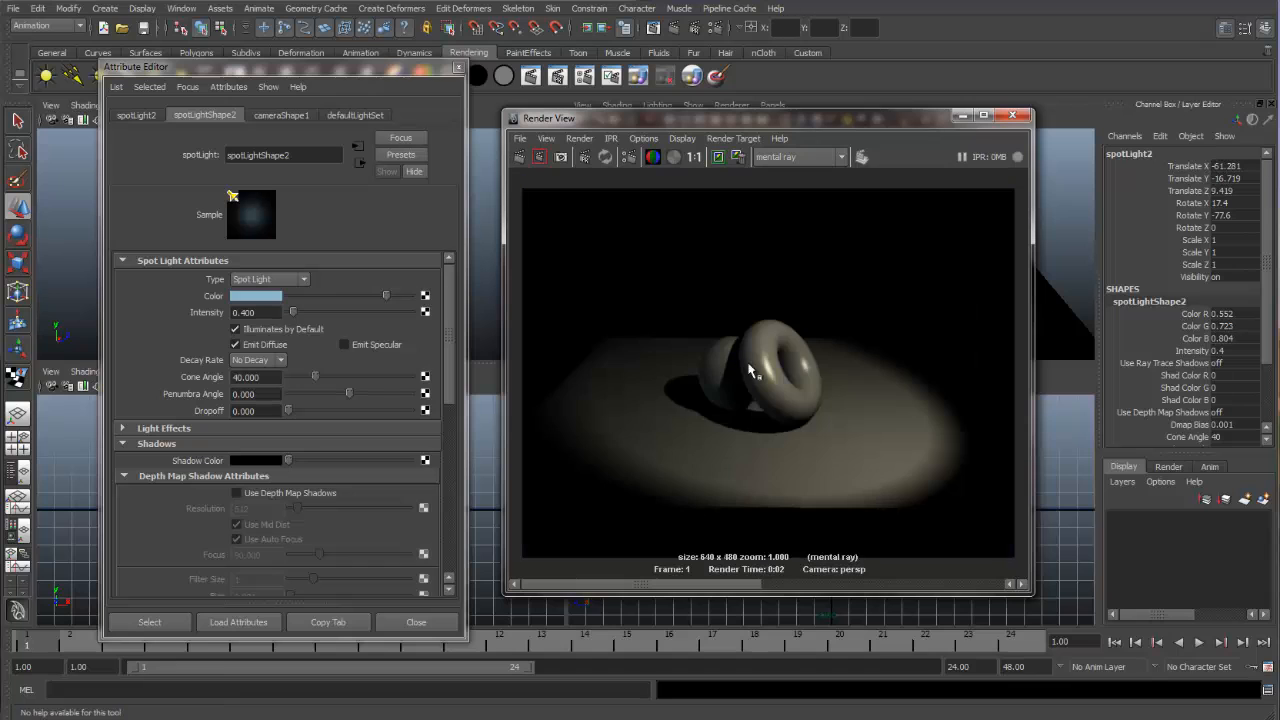
- Uncover the view through the light, swing the second spot light up to about X -62, Y -11, Z 14, and re-render
{"action": "left_click_drag", "start_coordinate": [752, 118], "coordinate": [854, 126]}
{"action": "left_click_drag", "start_coordinate": [396, 67], "coordinate": [415, 231]}
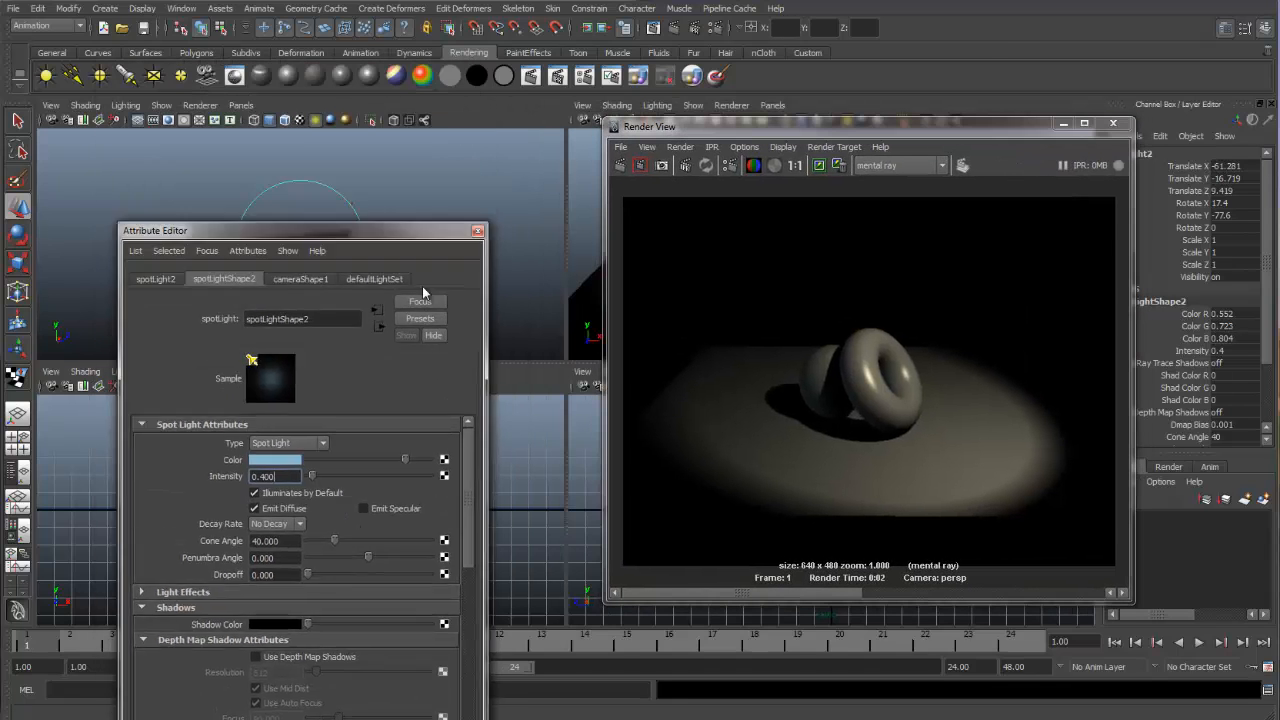
{"action": "left_click_drag", "start_coordinate": [422, 286], "coordinate": [430, 422]}
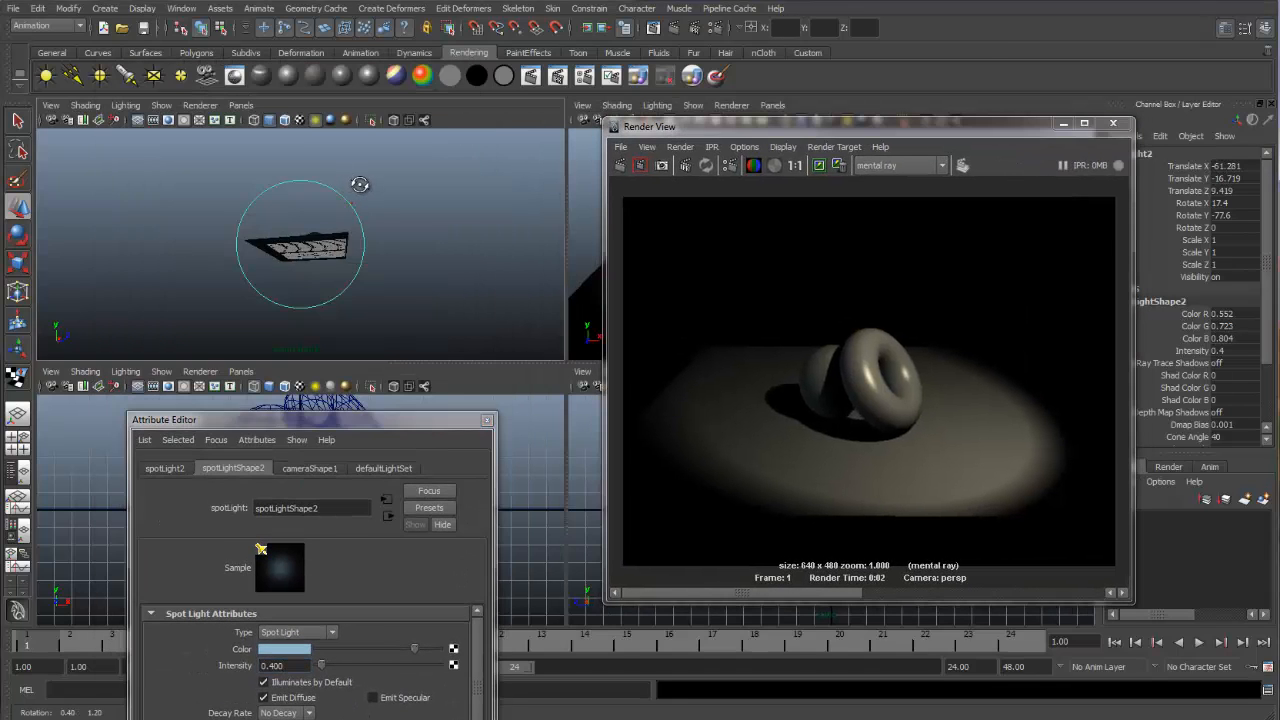
{"action": "left_click_drag", "start_coordinate": [360, 184], "coordinate": [354, 193]}
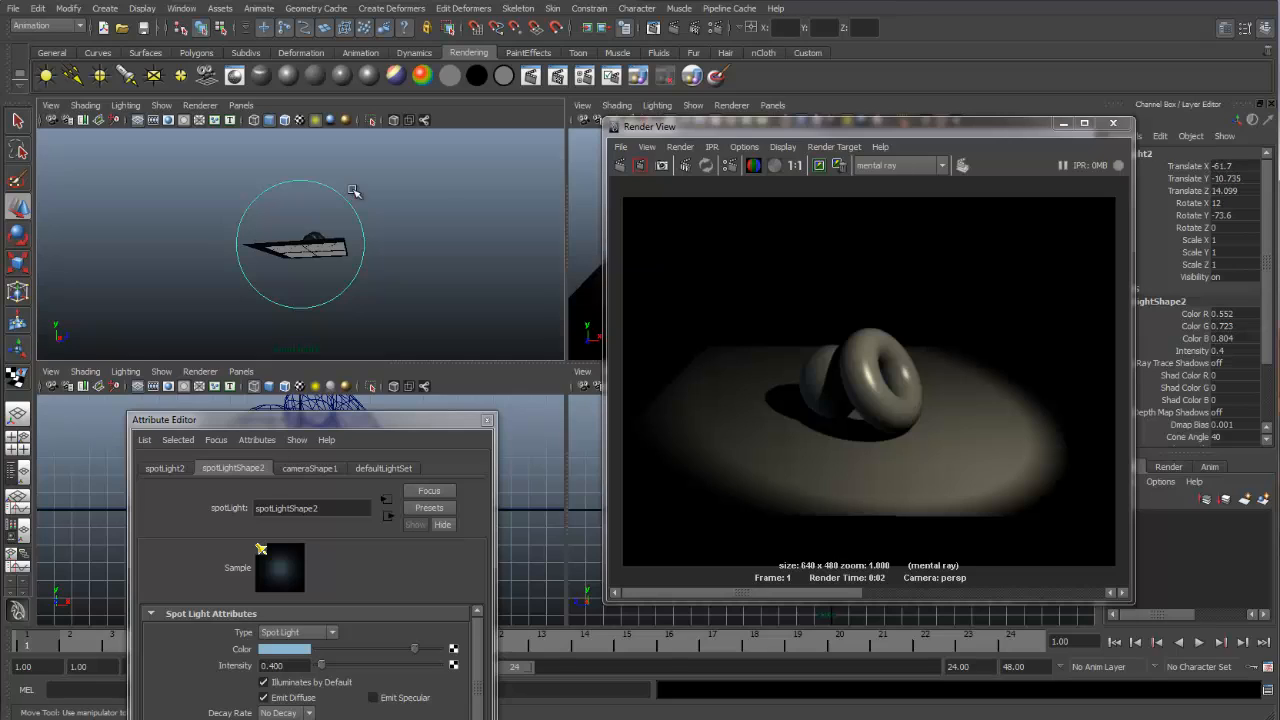
{"action": "left_click", "coordinate": [619, 165]}
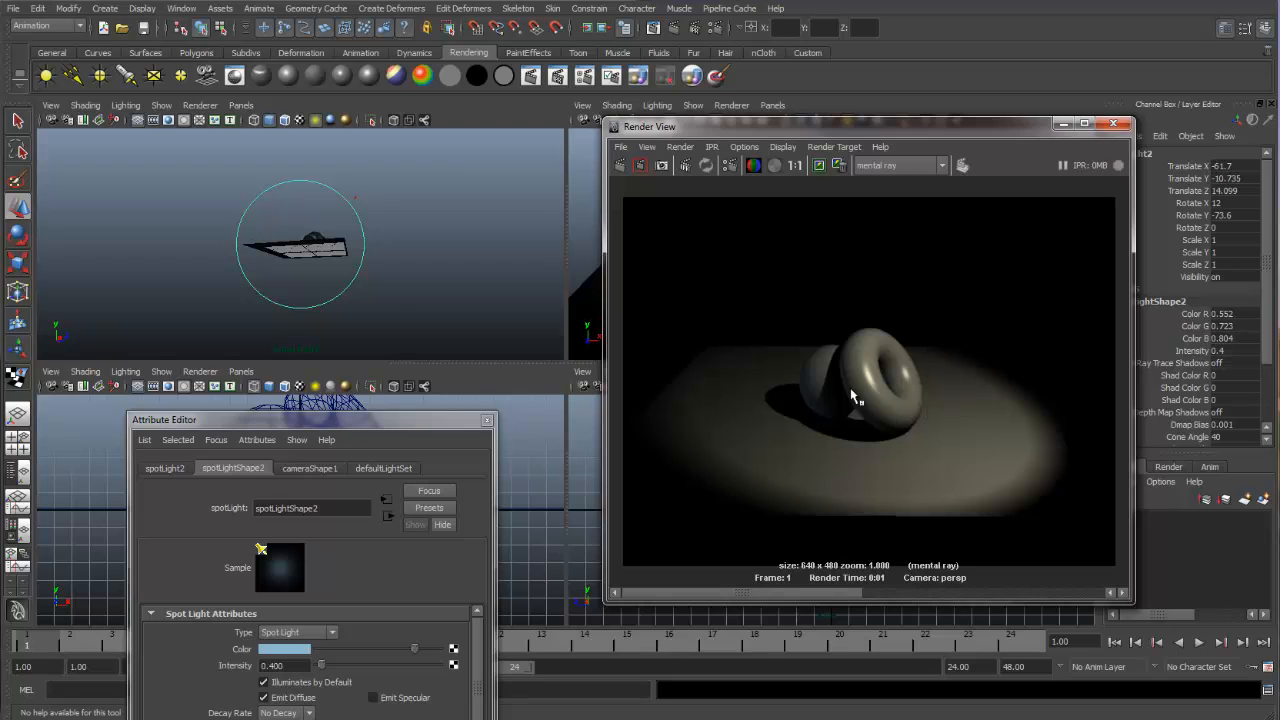
- Adjust the second spot light's position in two passes, ending at about X -59, Y -13, Z 20, with a render after each move
{"action": "left_click_drag", "start_coordinate": [414, 420], "coordinate": [372, 146]}
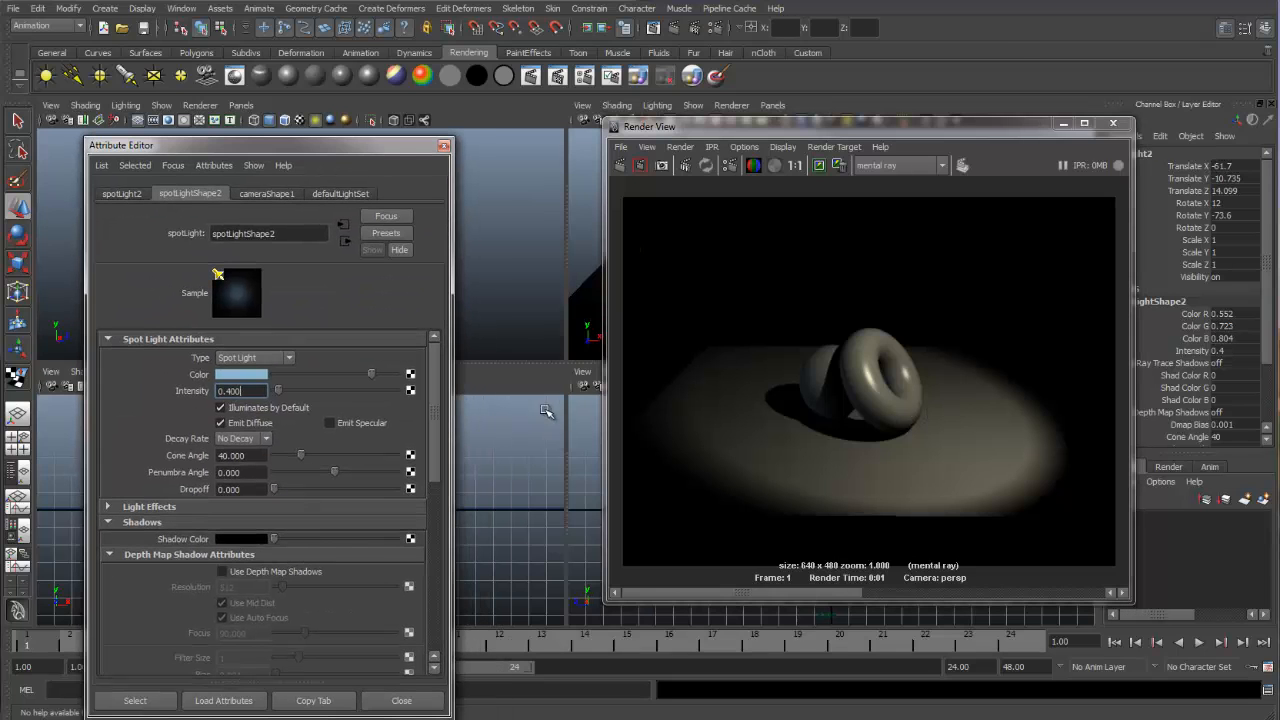
{"action": "left_click_drag", "start_coordinate": [911, 125], "coordinate": [821, 144]}
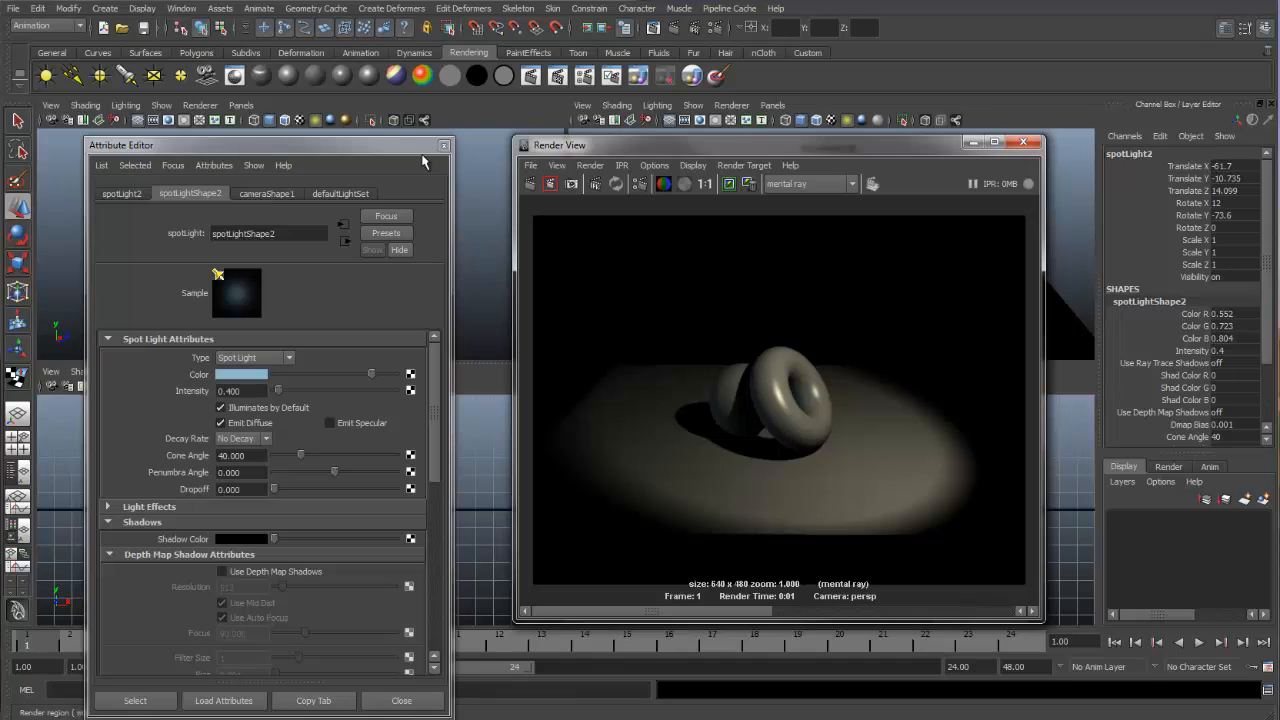
{"action": "left_click_drag", "start_coordinate": [295, 147], "coordinate": [346, 409]}
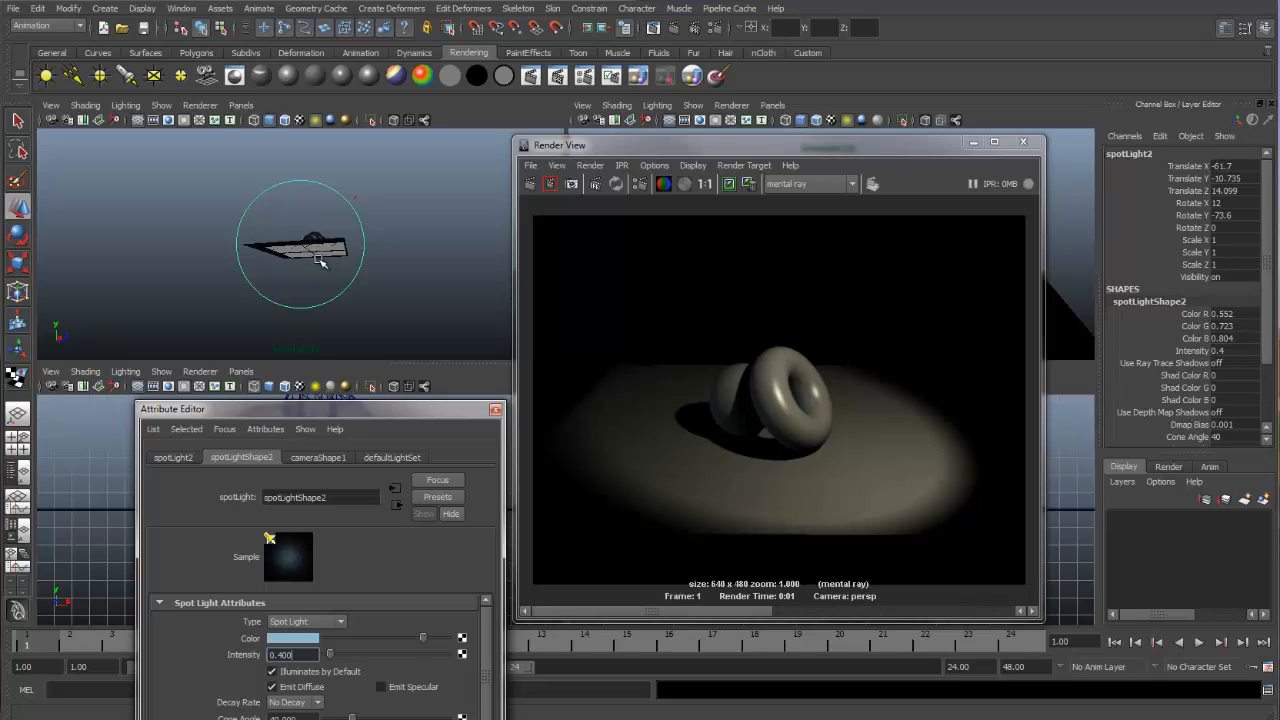
{"action": "left_click_drag", "start_coordinate": [313, 260], "coordinate": [311, 251], "text": "alt"}
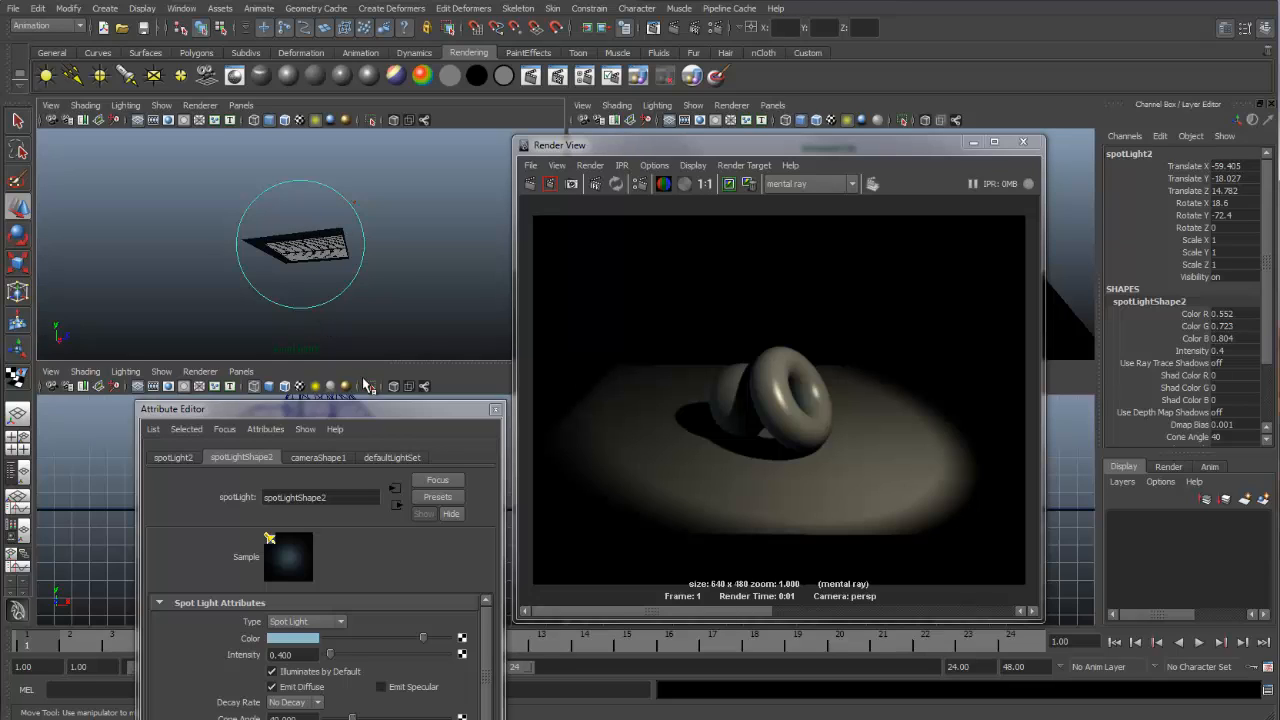
{"action": "left_click_drag", "start_coordinate": [367, 411], "coordinate": [368, 384]}
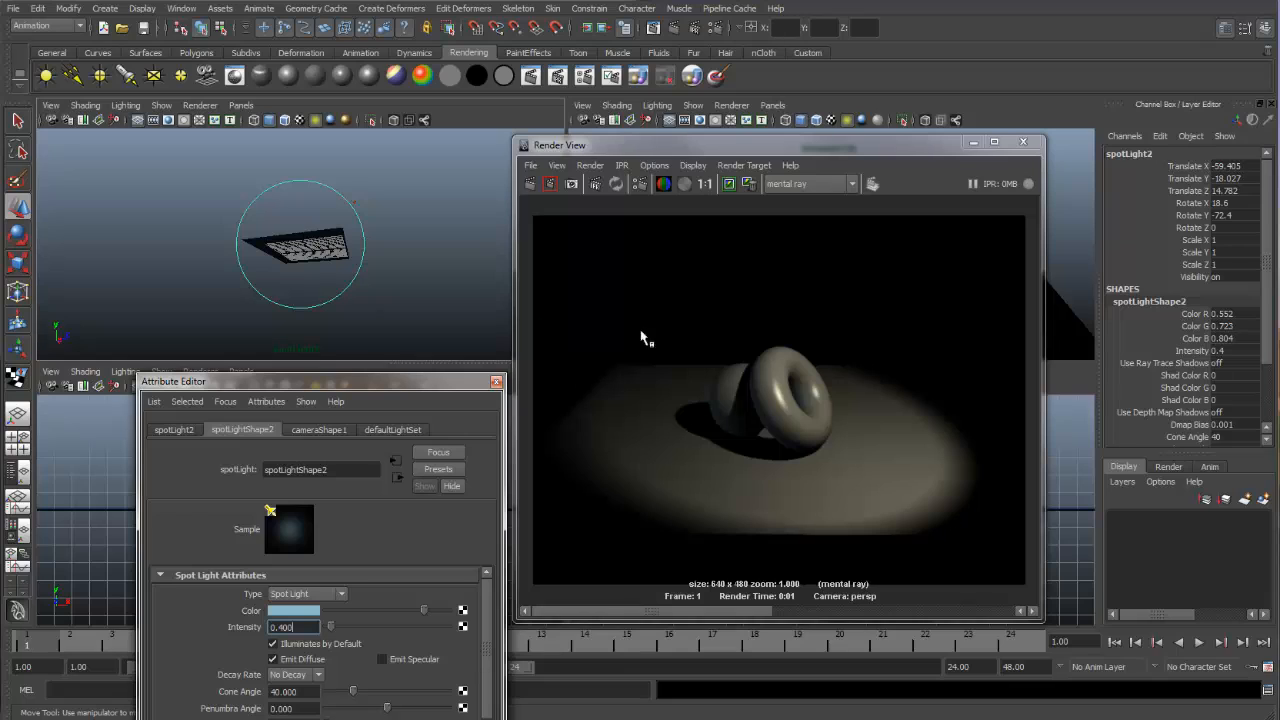
{"action": "left_click", "coordinate": [530, 184]}
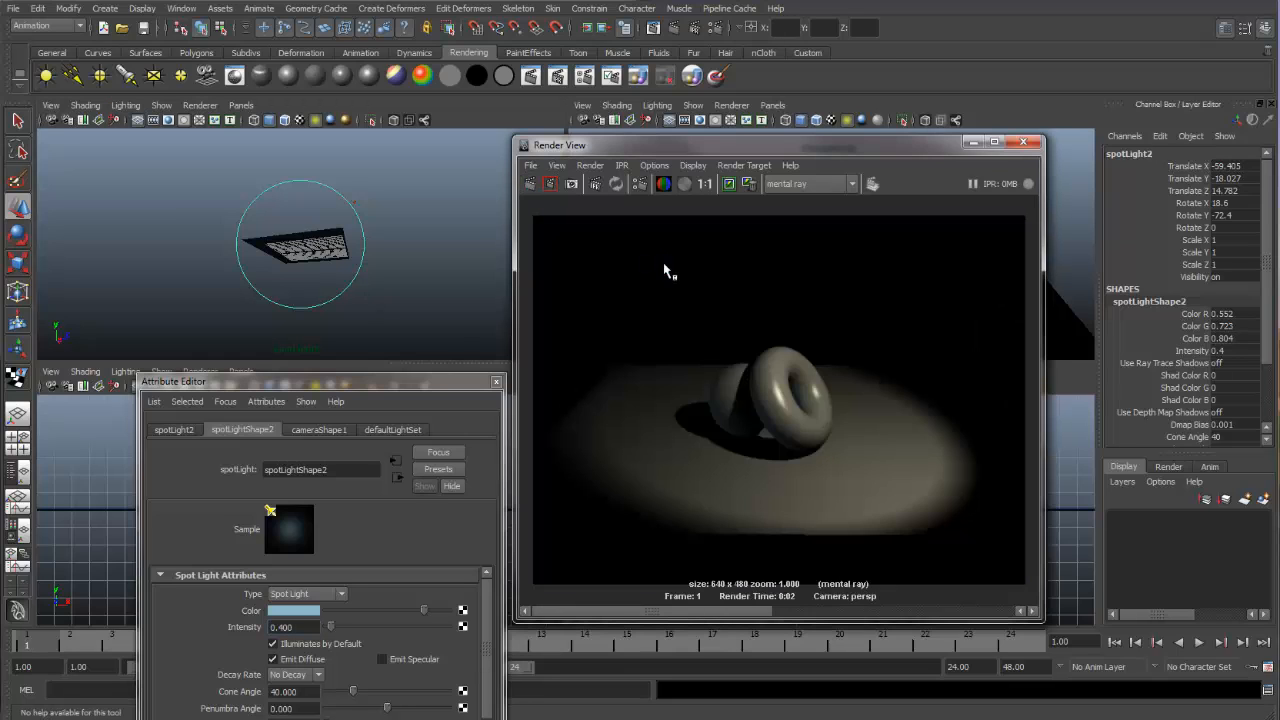
{"action": "left_click_drag", "start_coordinate": [335, 229], "coordinate": [326, 234], "text": "alt"}
{"action": "left_click", "coordinate": [530, 184]}
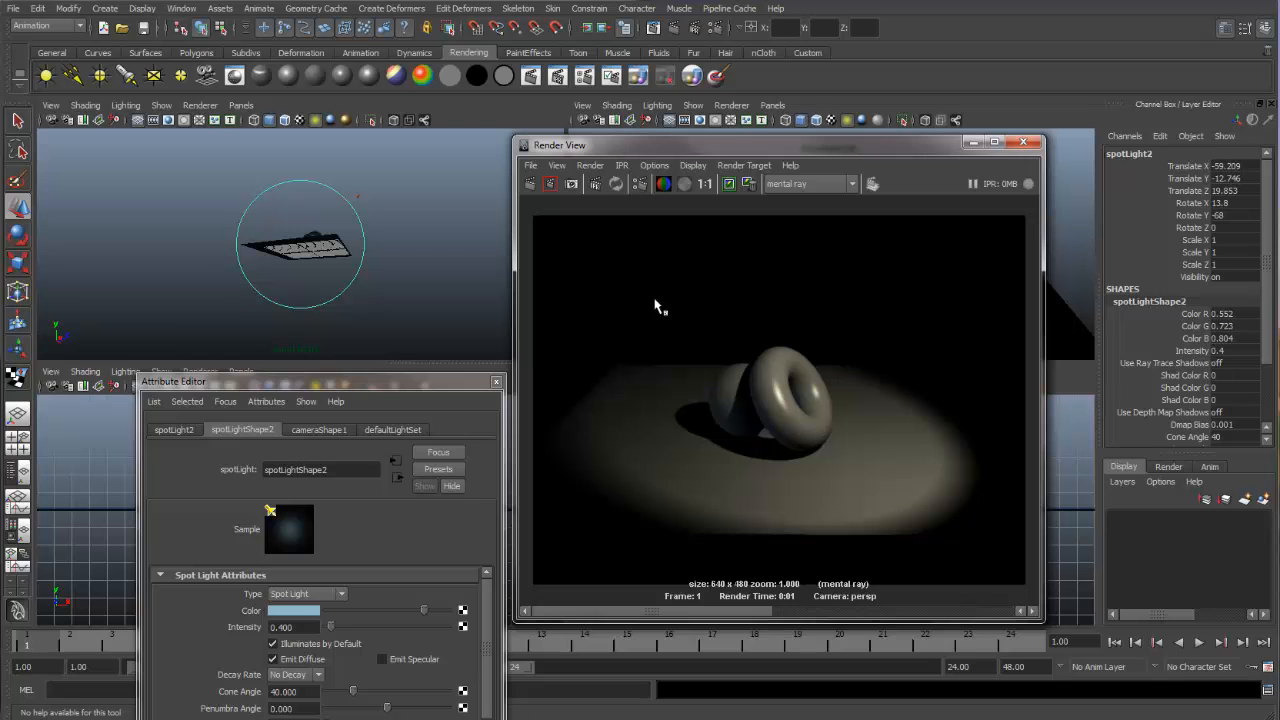
- Close the light's attribute window and the render window to clear the four viewports
{"action": "left_click_drag", "start_coordinate": [472, 384], "coordinate": [429, 114]}
{"action": "left_click", "coordinate": [598, 147]}
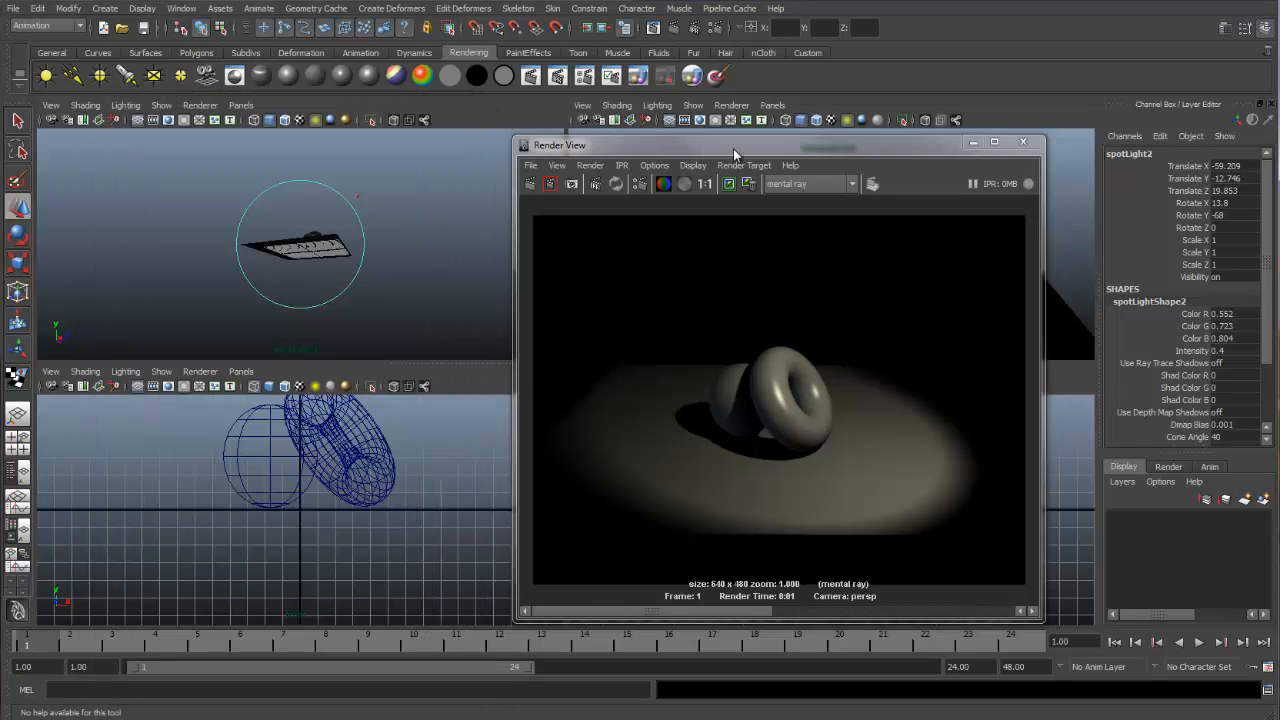
{"action": "left_click_drag", "start_coordinate": [733, 148], "coordinate": [402, 355]}
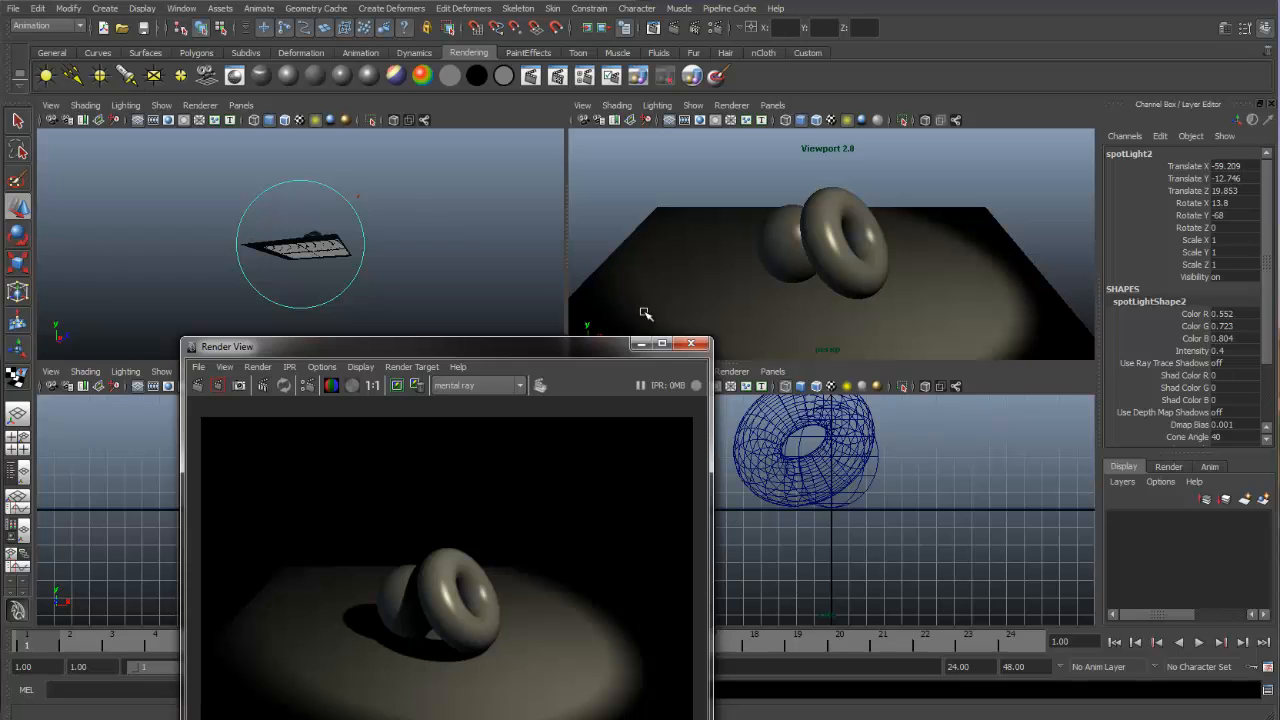
{"action": "left_click", "coordinate": [690, 343]}
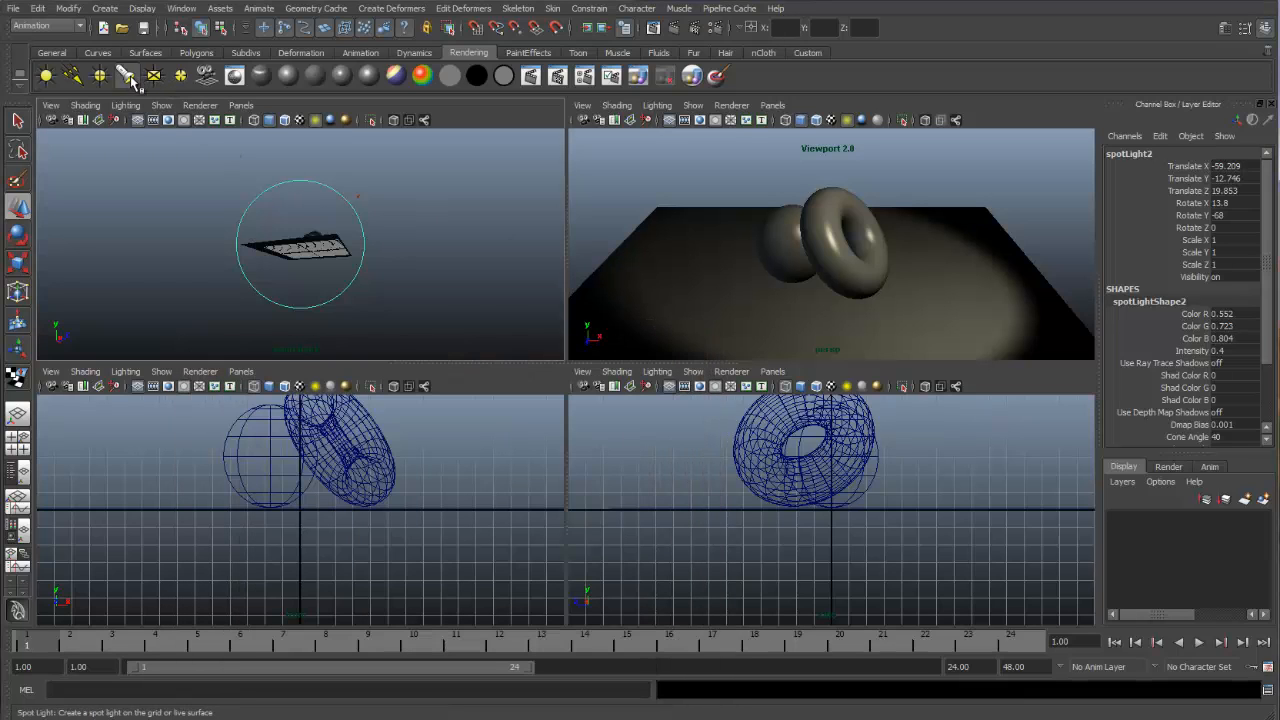
- Create a third spot light and look through it in the upper-left viewport
{"action": "left_click", "coordinate": [137, 82]}
{"action": "left_click", "coordinate": [241, 105]}
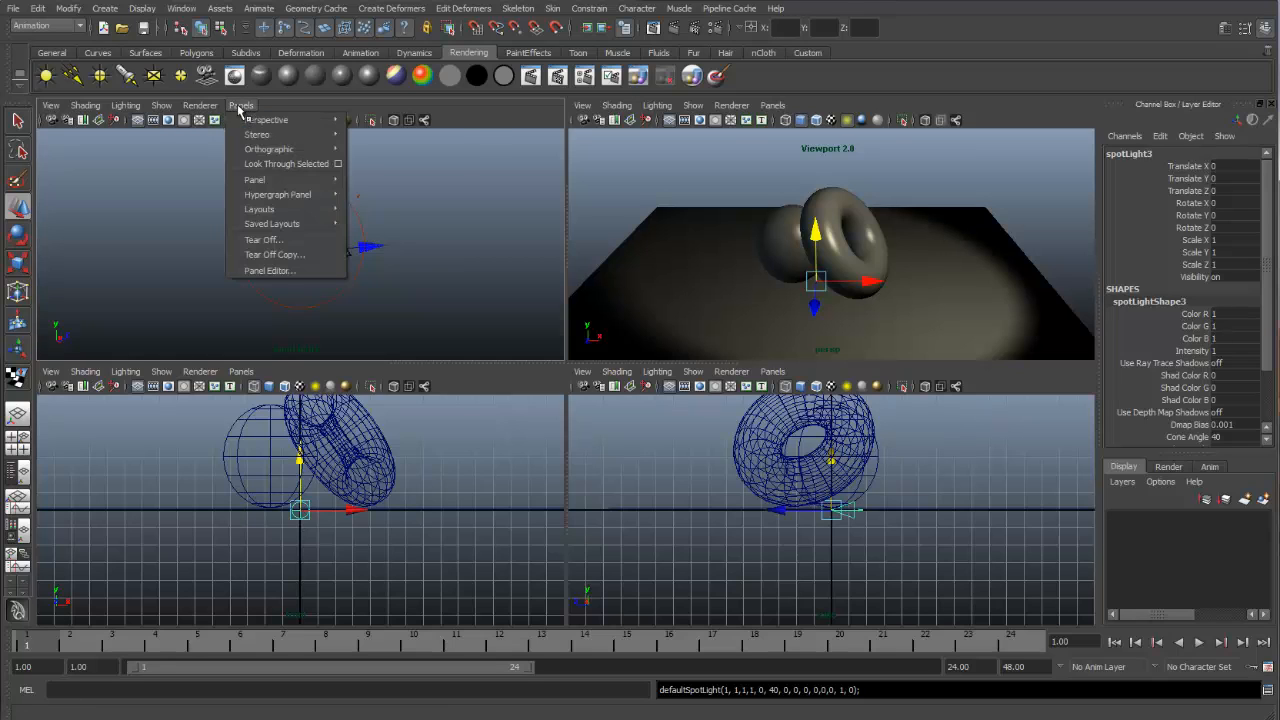
{"action": "left_click", "coordinate": [259, 164]}
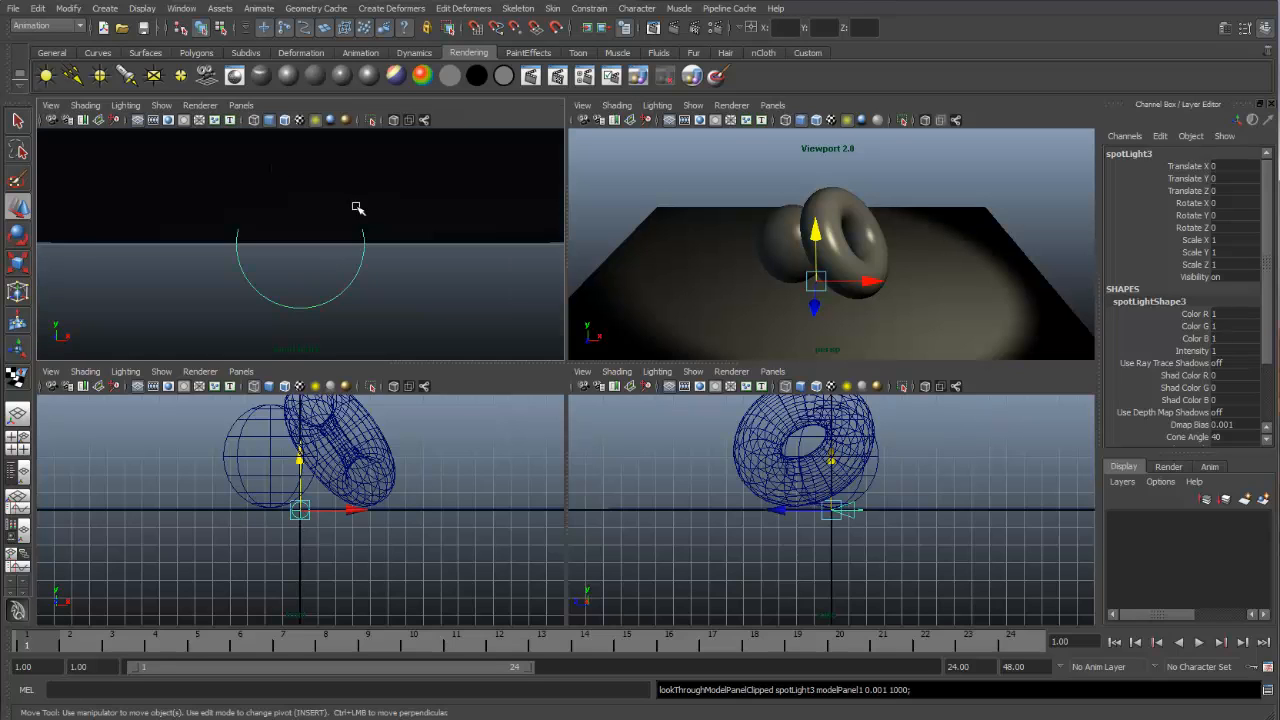
- Position the third spot light behind the objects at about X -6, Y 8, Z -70, and render the perspective view
{"action": "right_click_drag", "start_coordinate": [371, 217], "coordinate": [280, 222], "text": "alt"}
{"action": "left_click_drag", "start_coordinate": [280, 222], "coordinate": [288, 246], "text": "alt"}
{"action": "scroll", "coordinate": [389, 237], "scroll_direction": "down", "scroll_amount": 8}
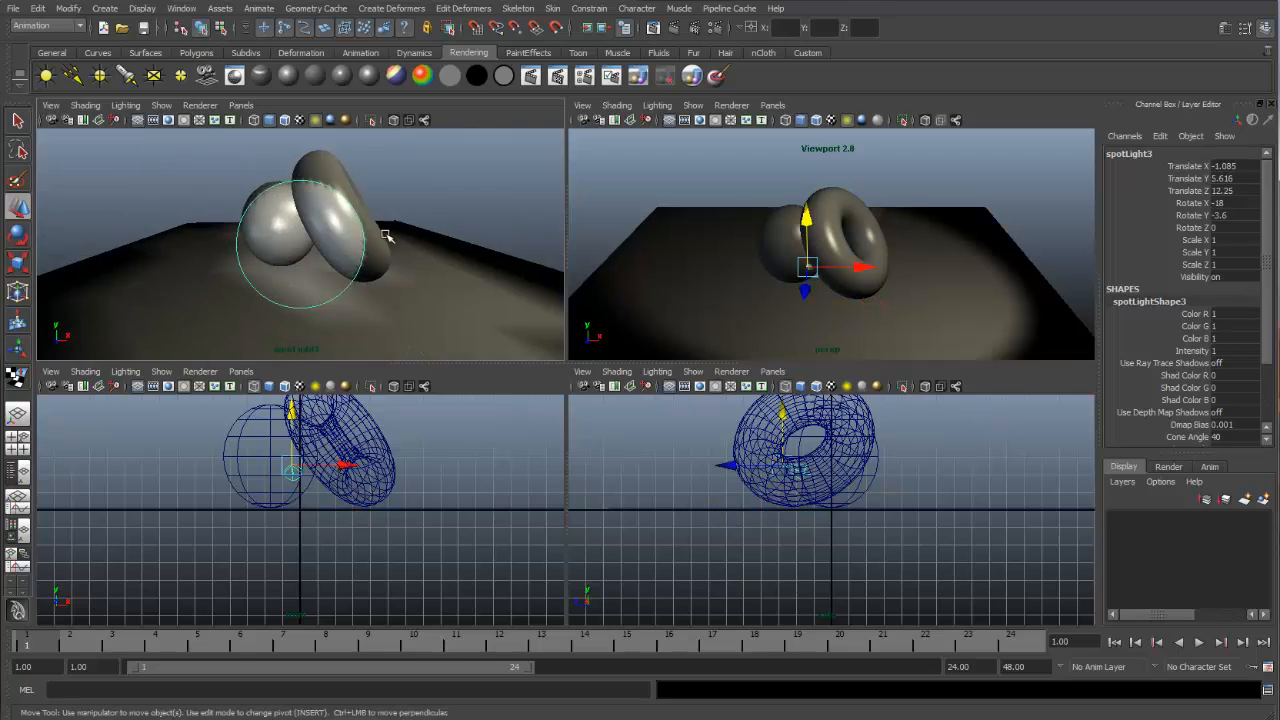
{"action": "left_click_drag", "start_coordinate": [423, 231], "coordinate": [253, 217], "text": "alt"}
{"action": "key", "text": "w"}
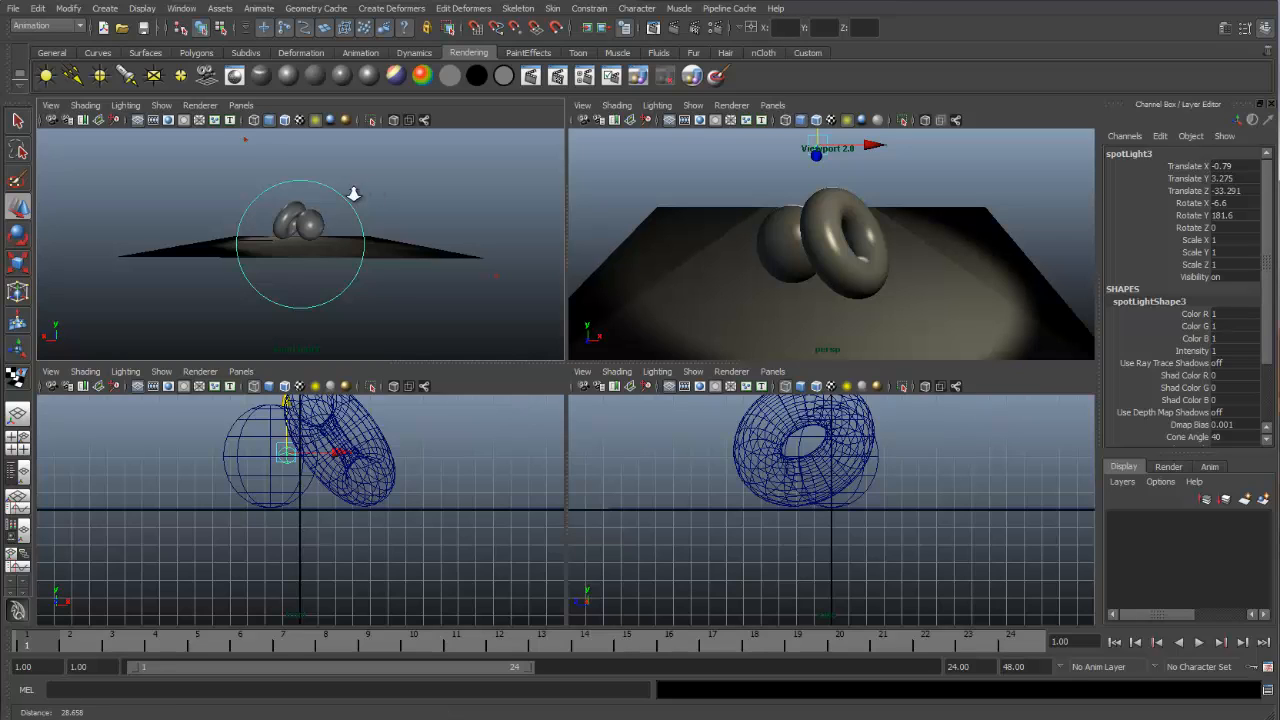
{"action": "scroll", "coordinate": [320, 212], "scroll_direction": "down", "scroll_amount": 6}
{"action": "left_click_drag", "start_coordinate": [325, 233], "coordinate": [300, 238], "text": "alt"}
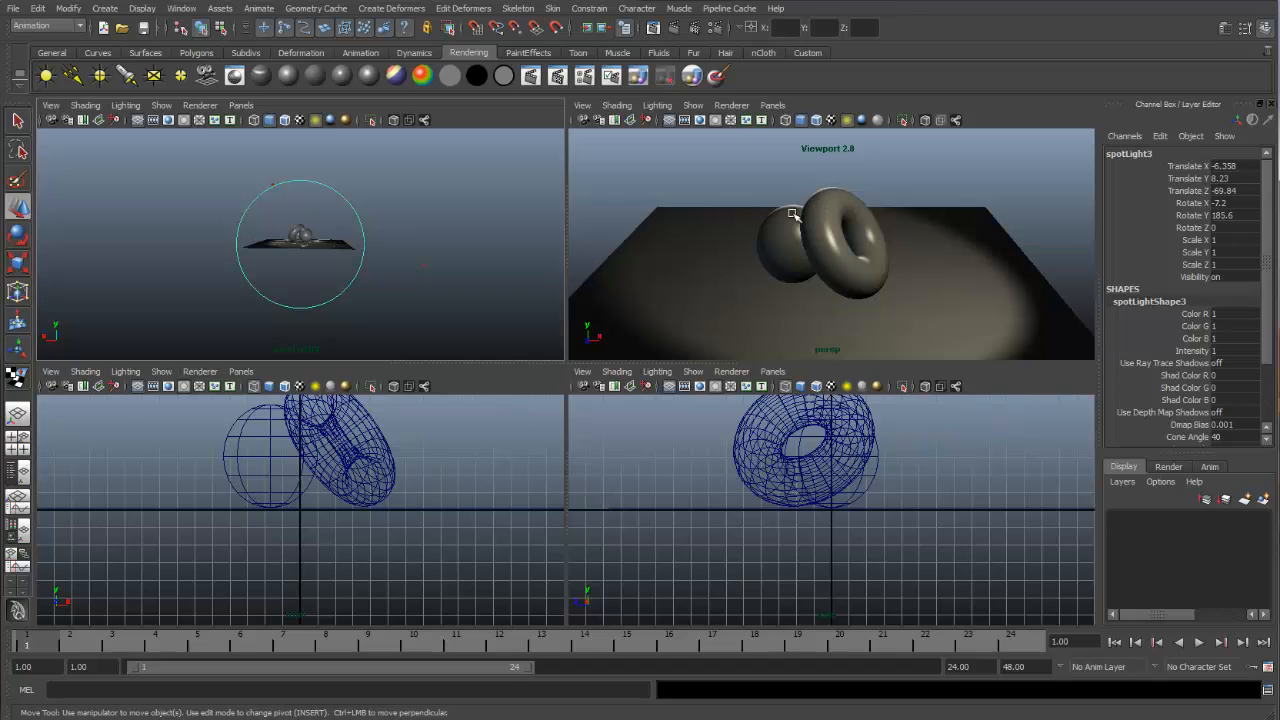
{"action": "left_click", "coordinate": [671, 29]}
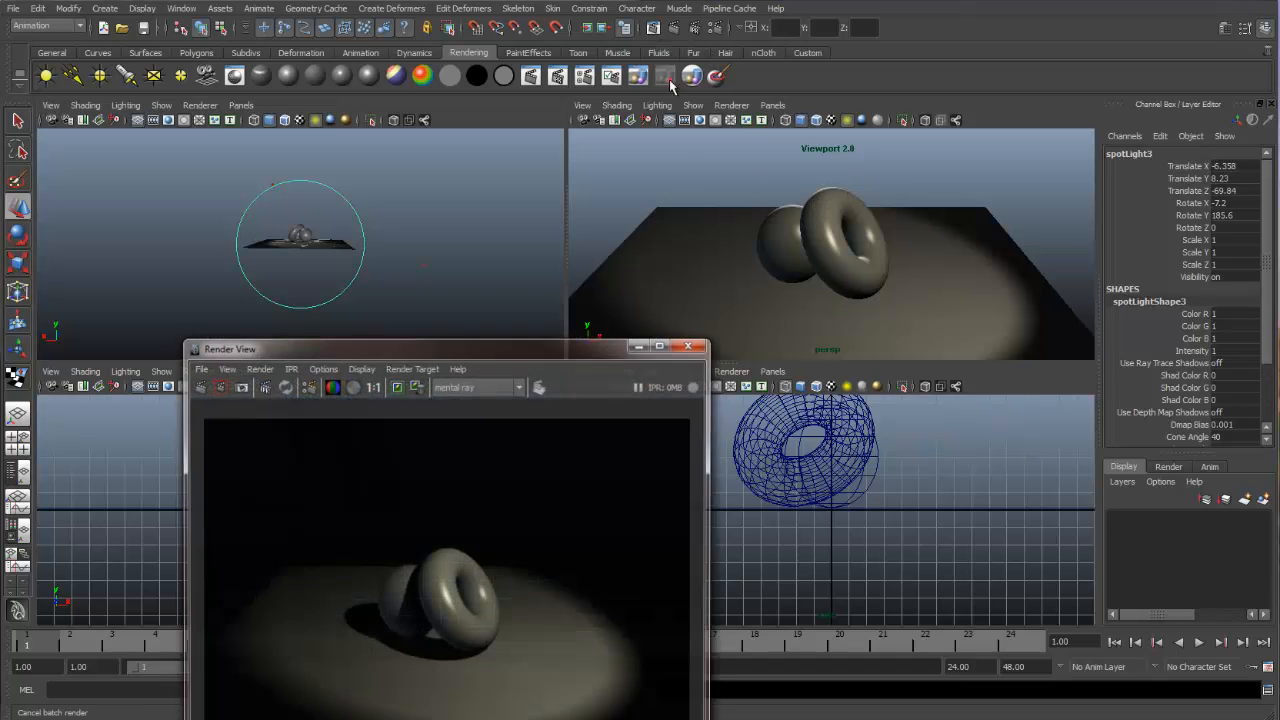
{"action": "left_click_drag", "start_coordinate": [530, 348], "coordinate": [842, 155]}
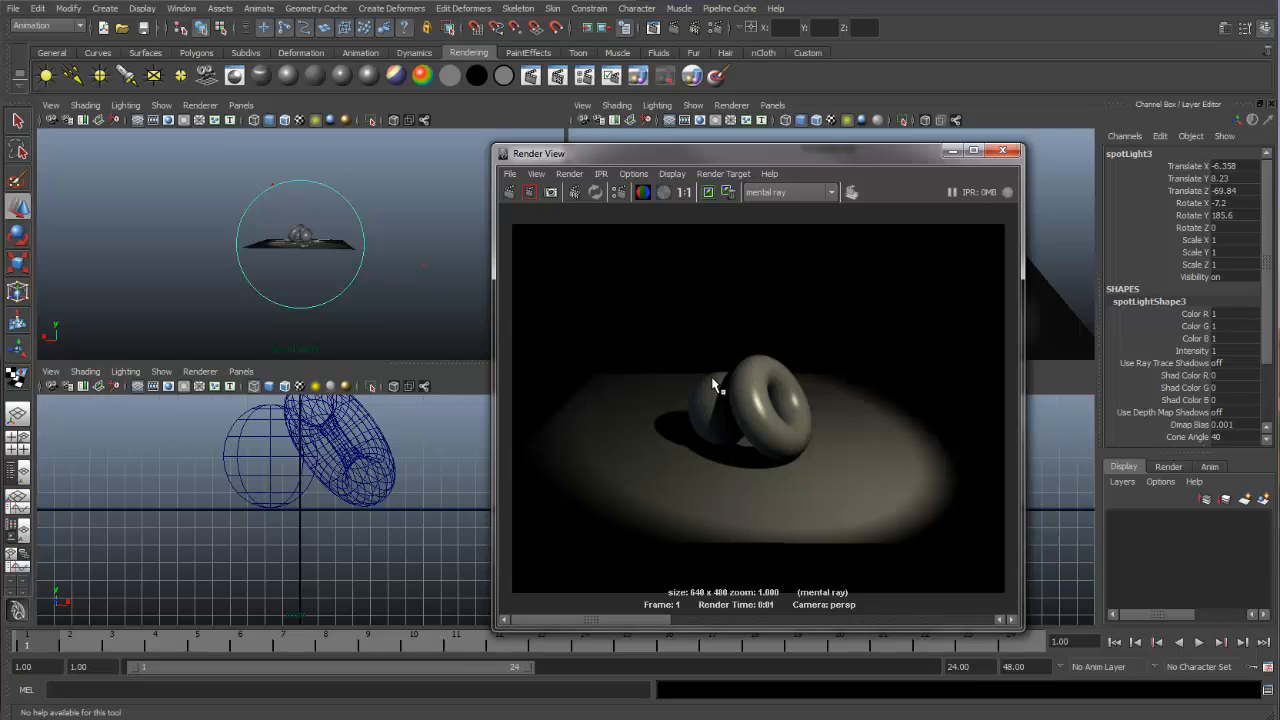
- Swing the third spot light sideways to about X -19, Y 5, Z -68, and re-render the perspective view
{"action": "left_click_drag", "start_coordinate": [720, 153], "coordinate": [747, 425]}
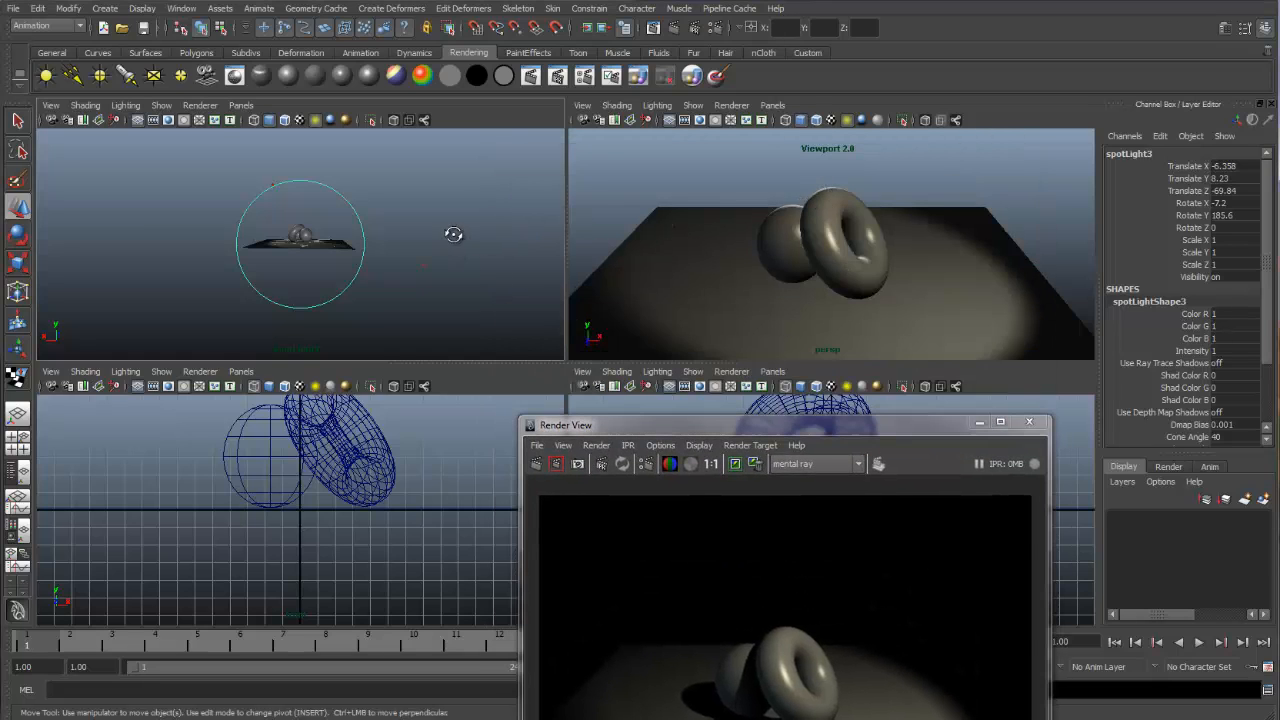
{"action": "left_click_drag", "start_coordinate": [449, 234], "coordinate": [432, 233], "text": "alt"}
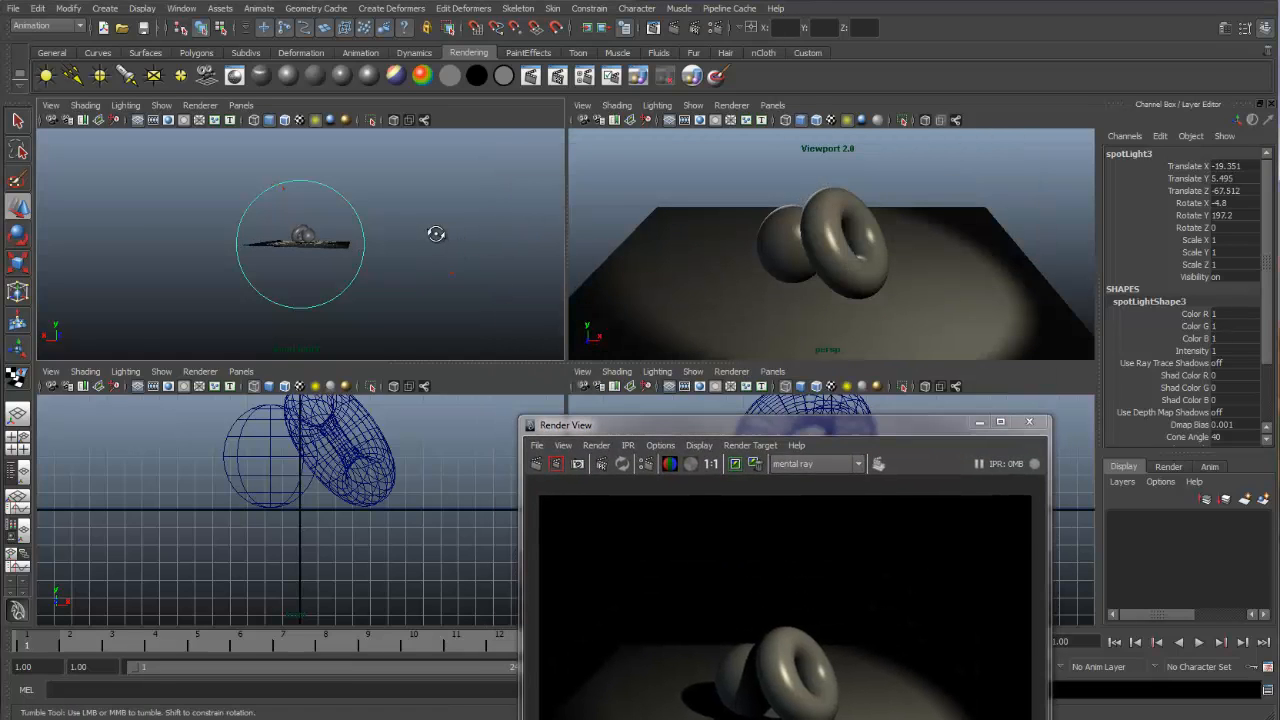
{"action": "left_click_drag", "start_coordinate": [832, 425], "coordinate": [792, 156]}
{"action": "left_click", "coordinate": [494, 196]}
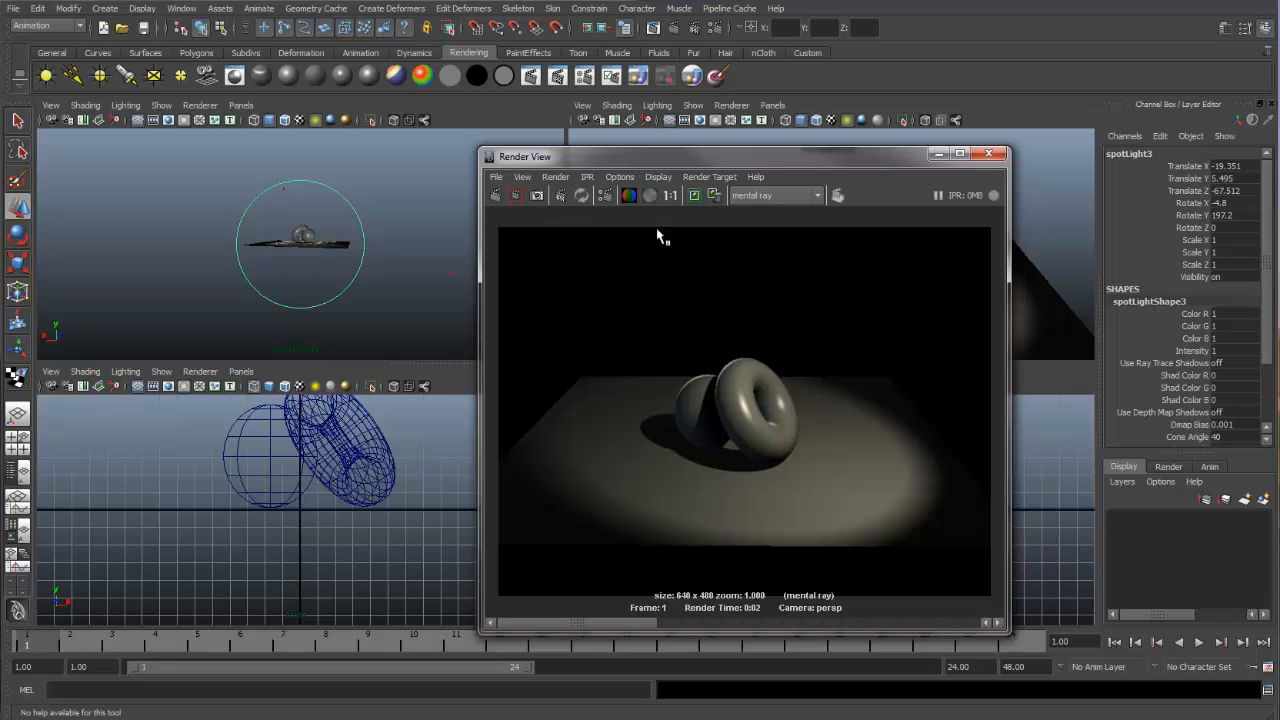
- Open the third spot light's attributes beside the render, turn off its specular emission, and re-render
{"action": "left_click_drag", "start_coordinate": [793, 154], "coordinate": [688, 100]}
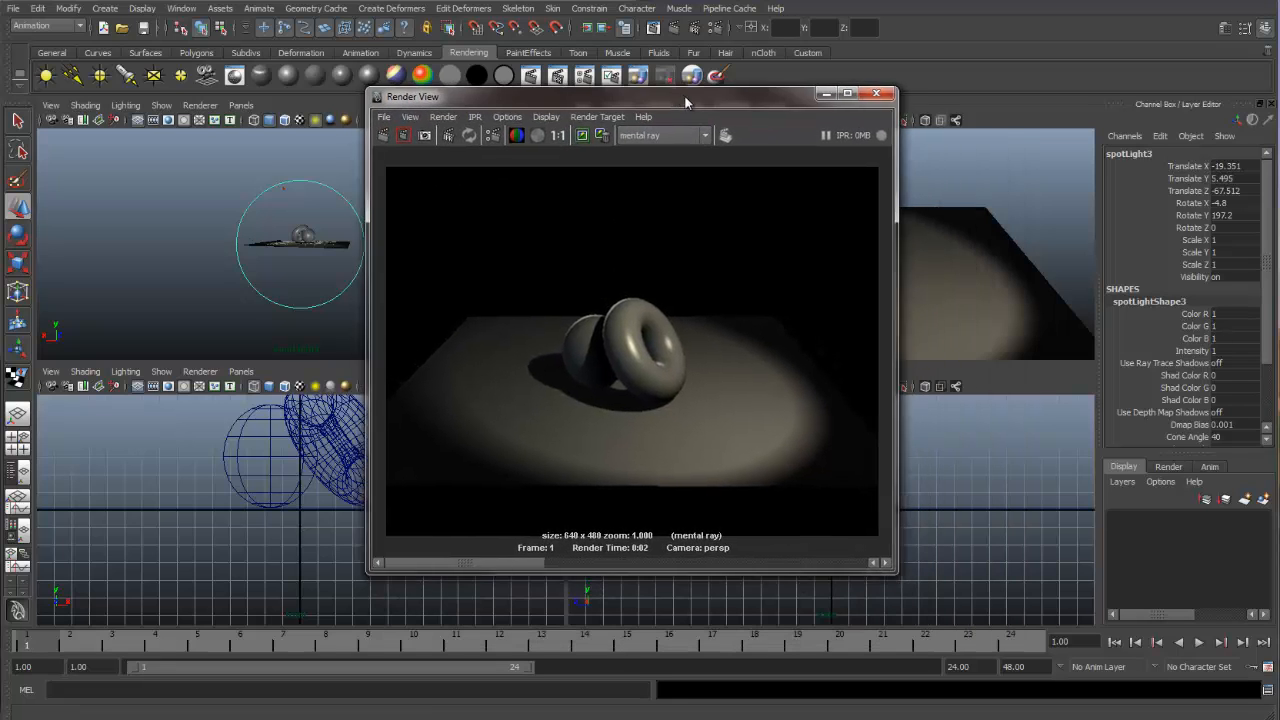
{"action": "left_click_drag", "start_coordinate": [808, 105], "coordinate": [963, 112]}
{"action": "left_click", "coordinate": [1224, 27]}
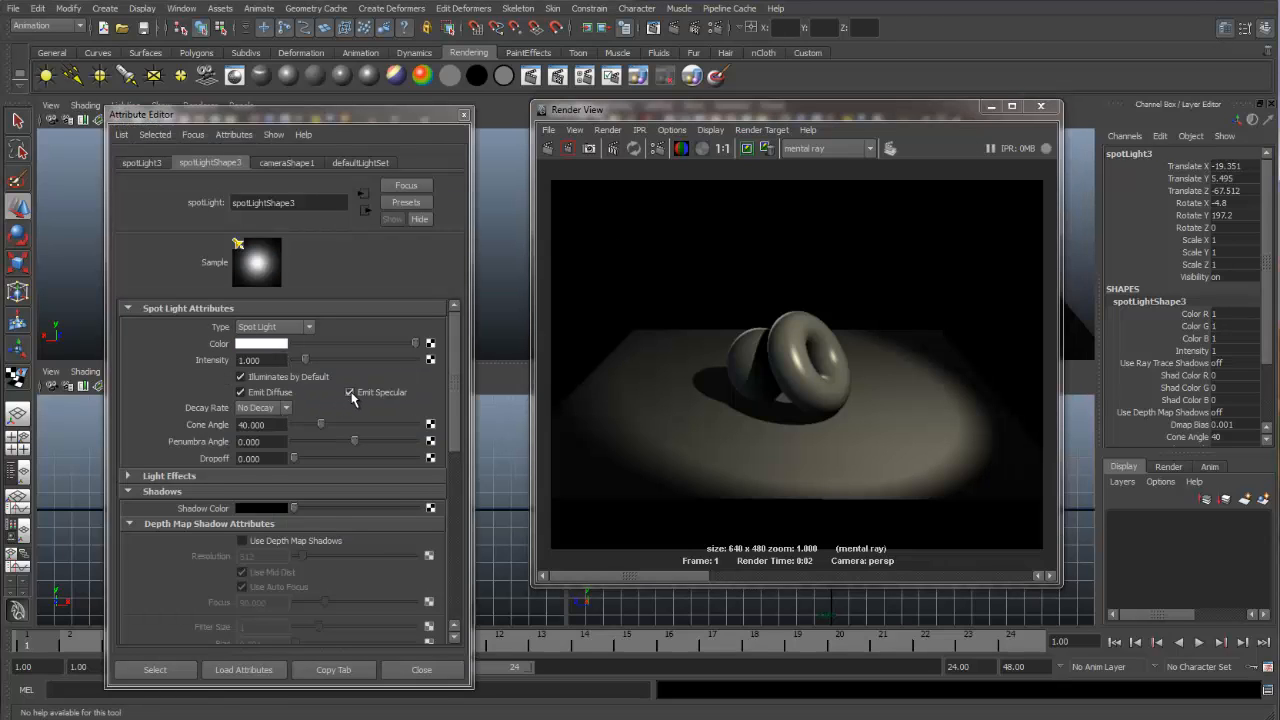
{"action": "left_click", "coordinate": [546, 148]}
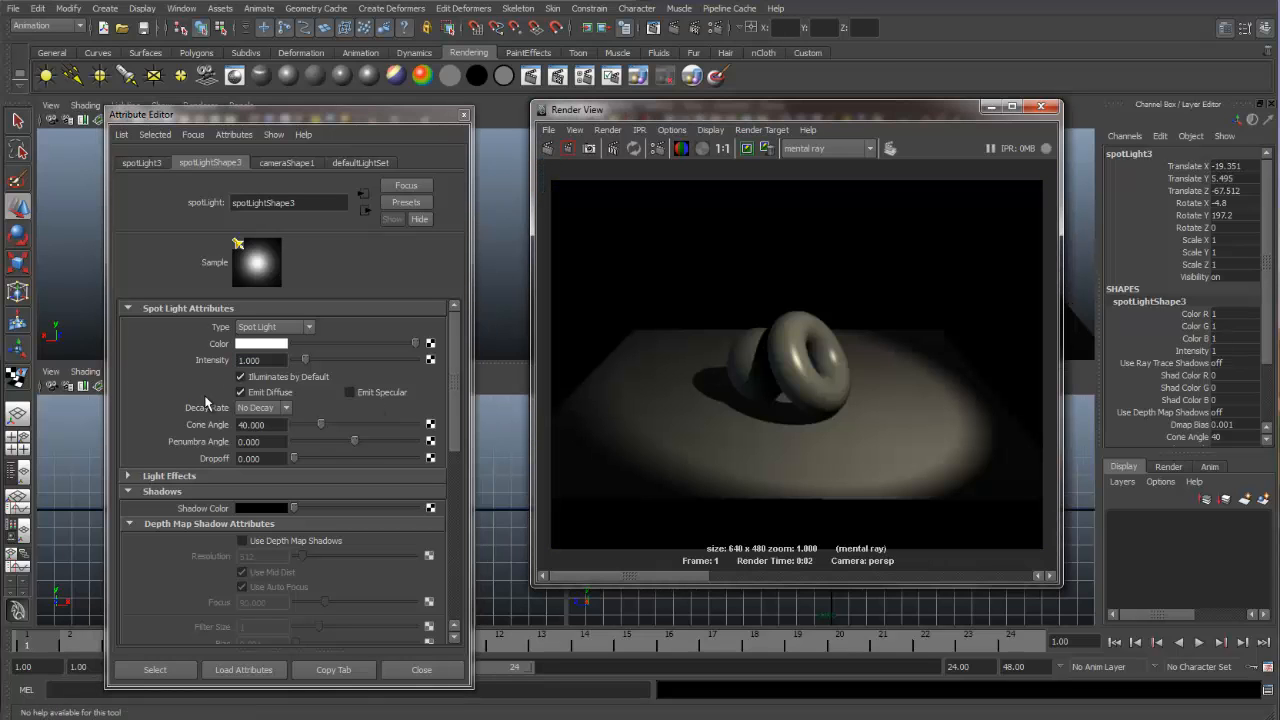
- Uncover the view through the light, raise the third spot light to about X -25, Y 14, Z -64, and re-render
{"action": "left_click_drag", "start_coordinate": [614, 112], "coordinate": [649, 305]}
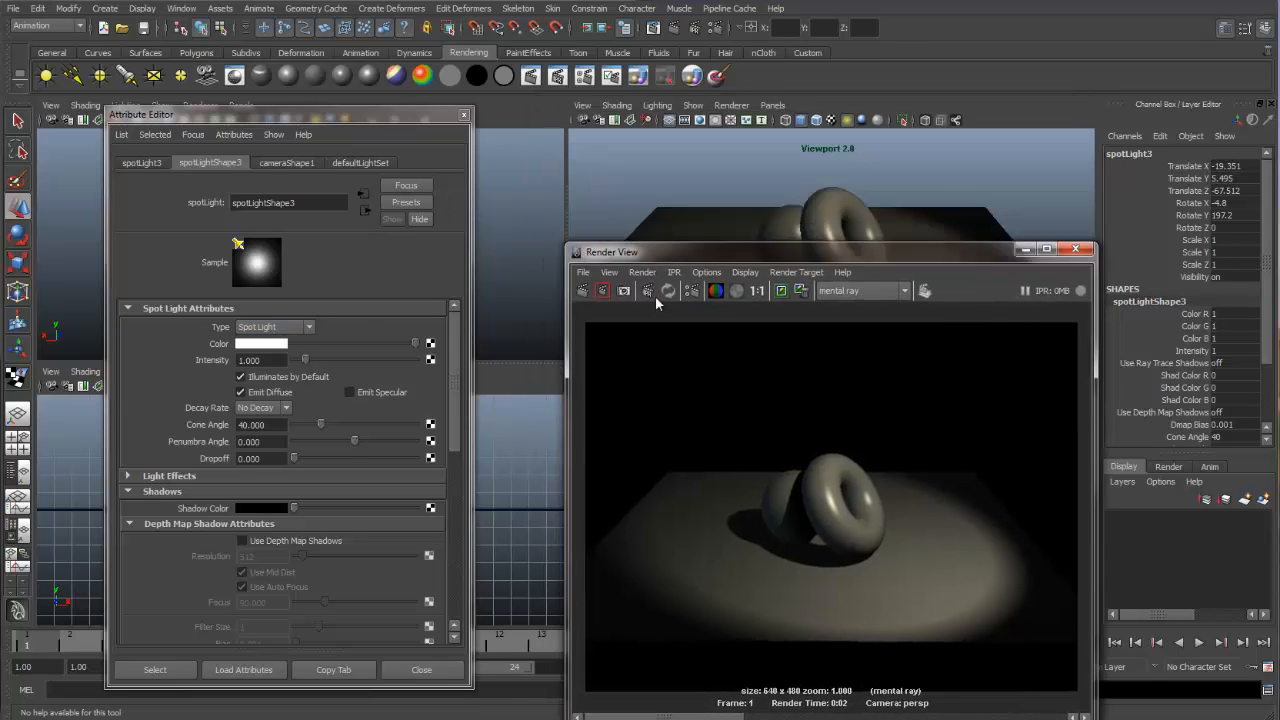
{"action": "left_click_drag", "start_coordinate": [408, 118], "coordinate": [395, 400]}
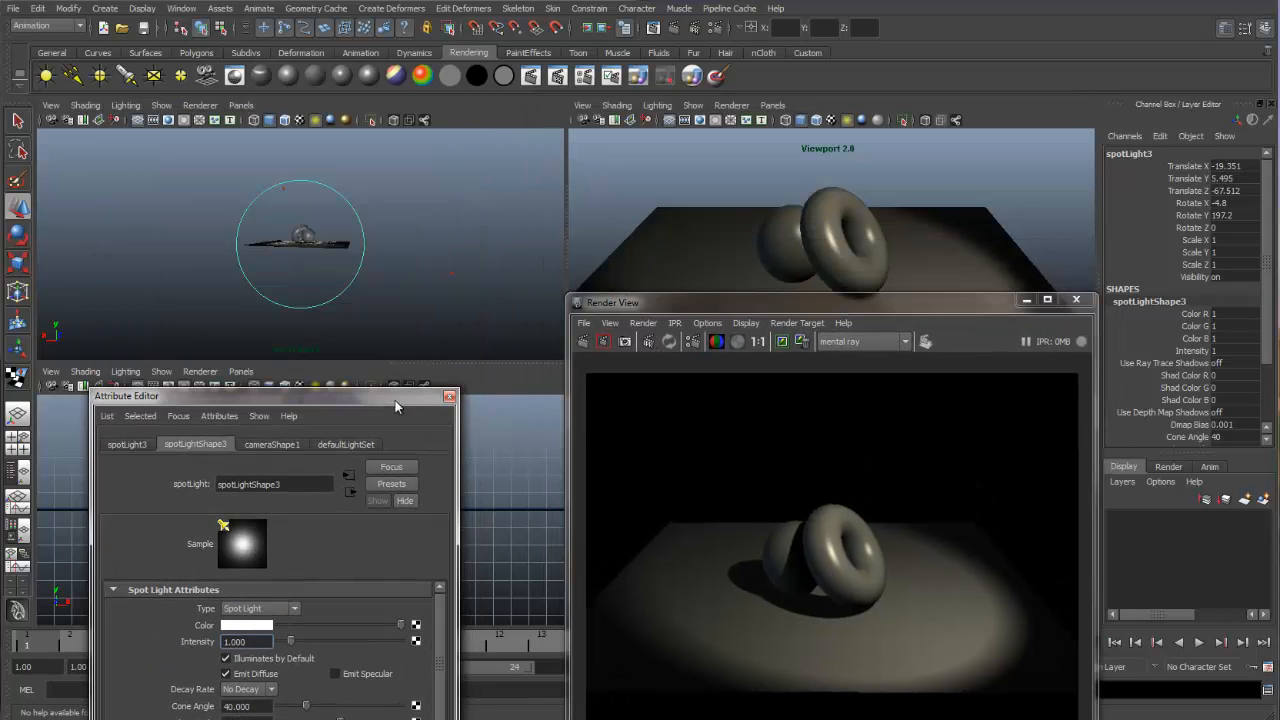
{"action": "left_click_drag", "start_coordinate": [389, 201], "coordinate": [369, 215], "text": "alt"}
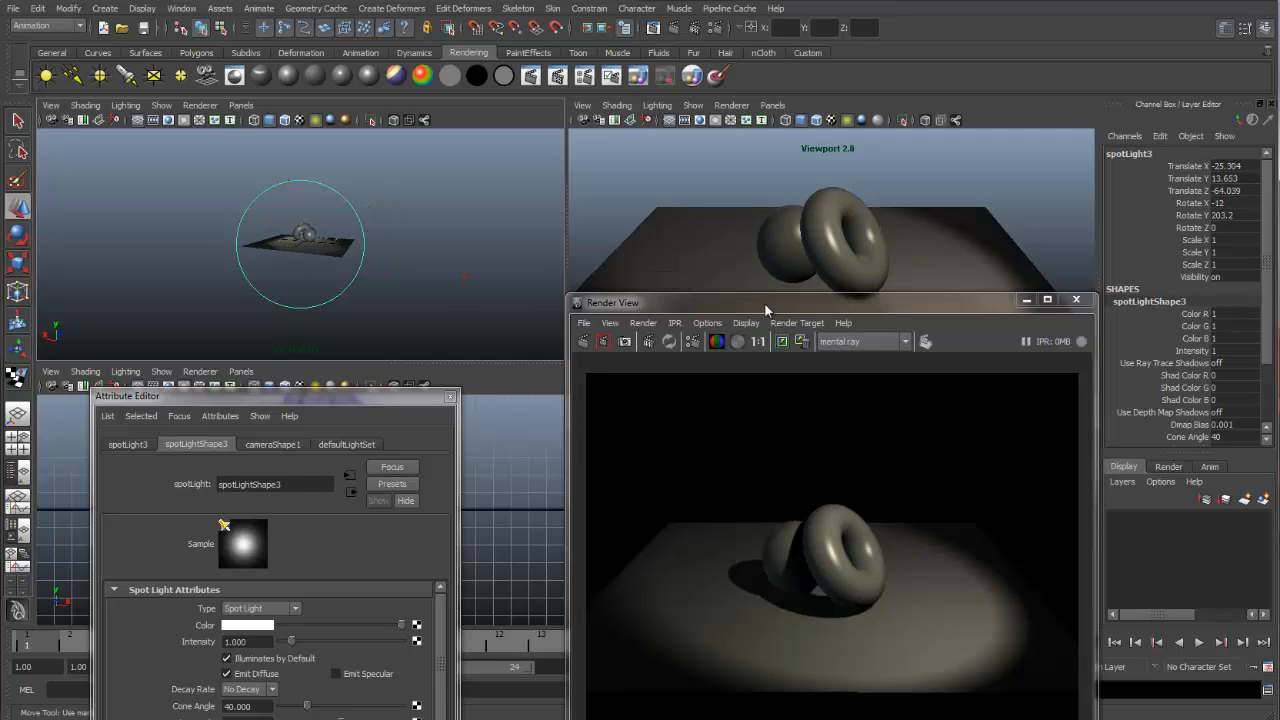
{"action": "left_click_drag", "start_coordinate": [766, 311], "coordinate": [710, 161]}
{"action": "left_click", "coordinate": [527, 190]}
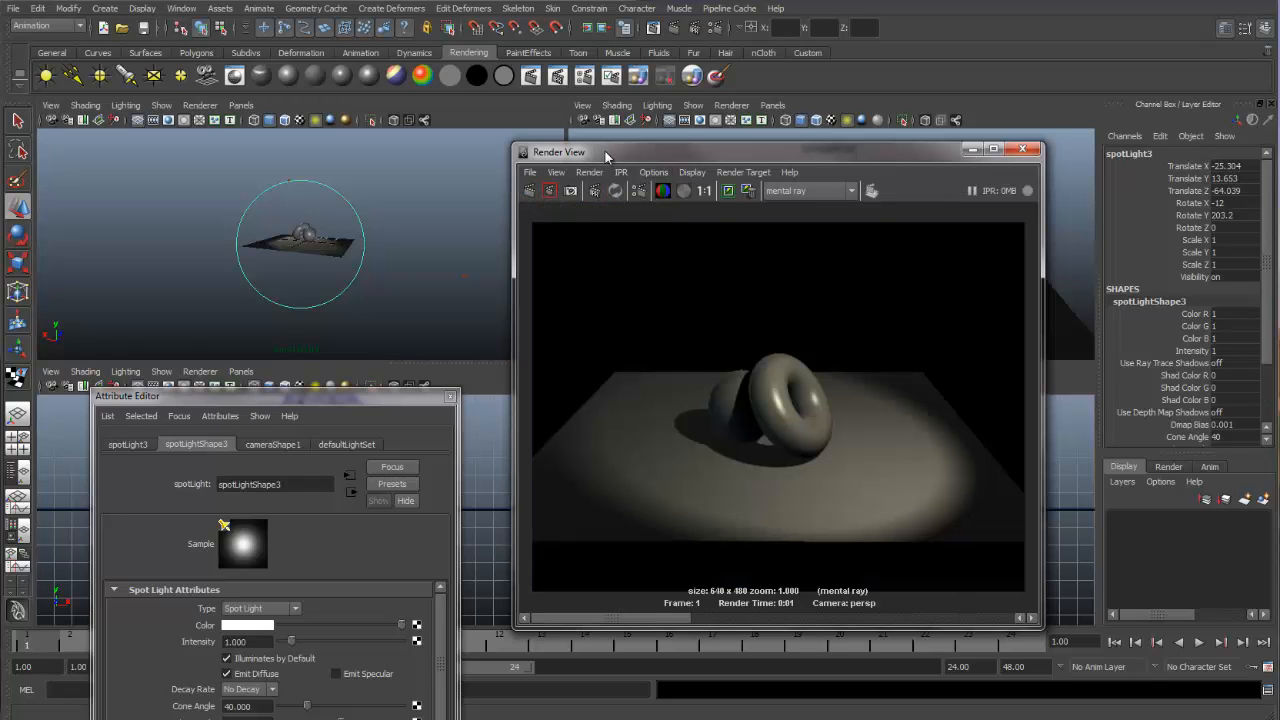
- Lower the third spot light to about X -22, Y 5, Z -67, turn its specular emission back on, and re-render
{"action": "left_click_drag", "start_coordinate": [605, 155], "coordinate": [675, 294]}
{"action": "left_click_drag", "start_coordinate": [449, 237], "coordinate": [451, 226], "text": "alt"}
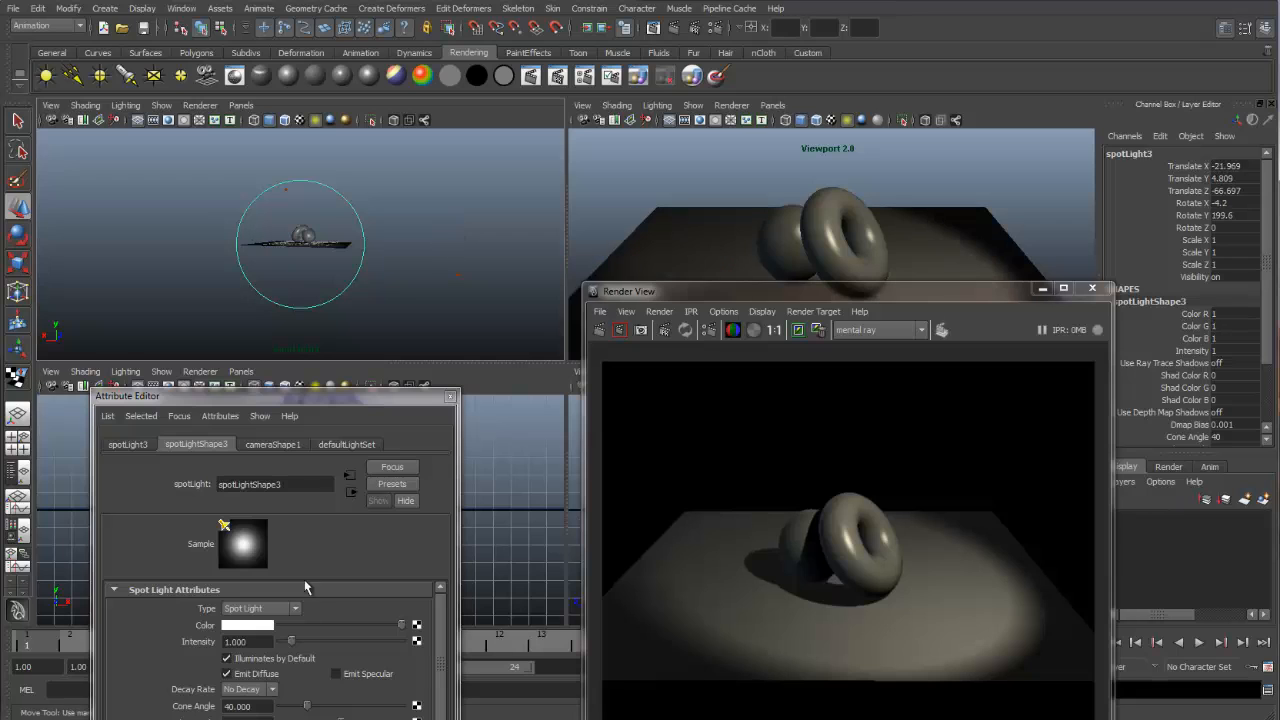
{"action": "left_click", "coordinate": [336, 673]}
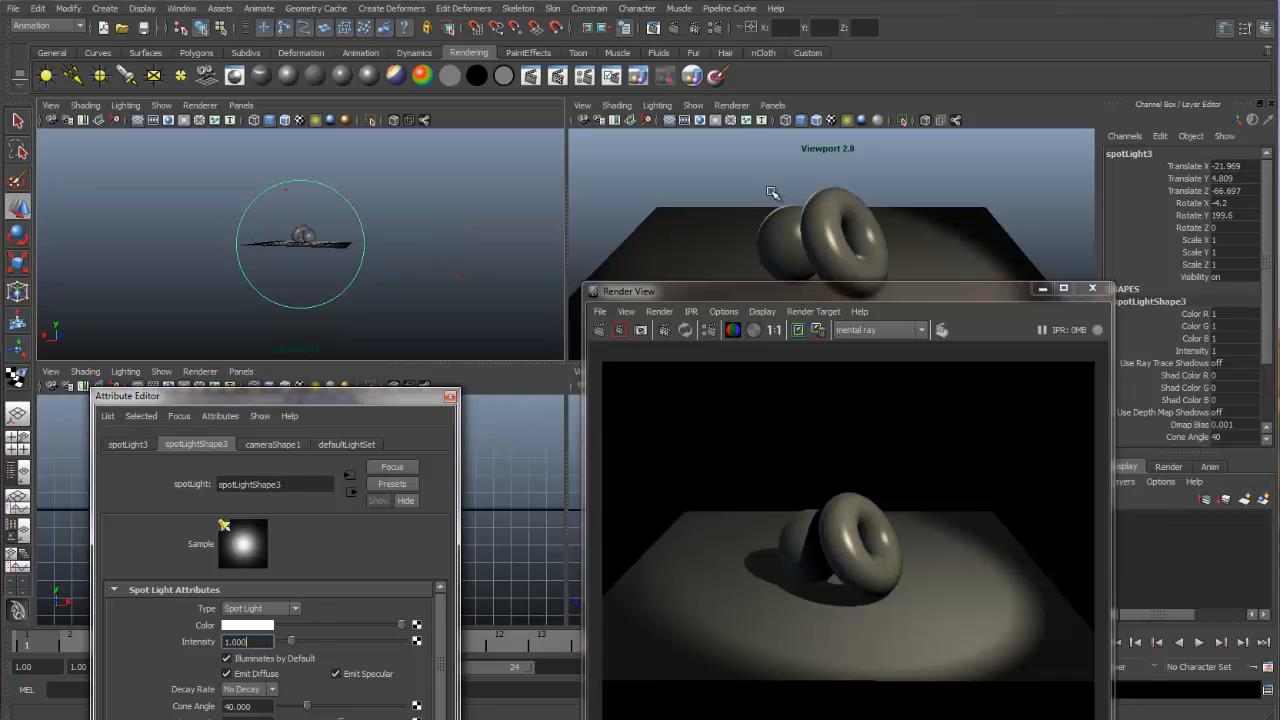
{"action": "left_click_drag", "start_coordinate": [790, 292], "coordinate": [738, 146]}
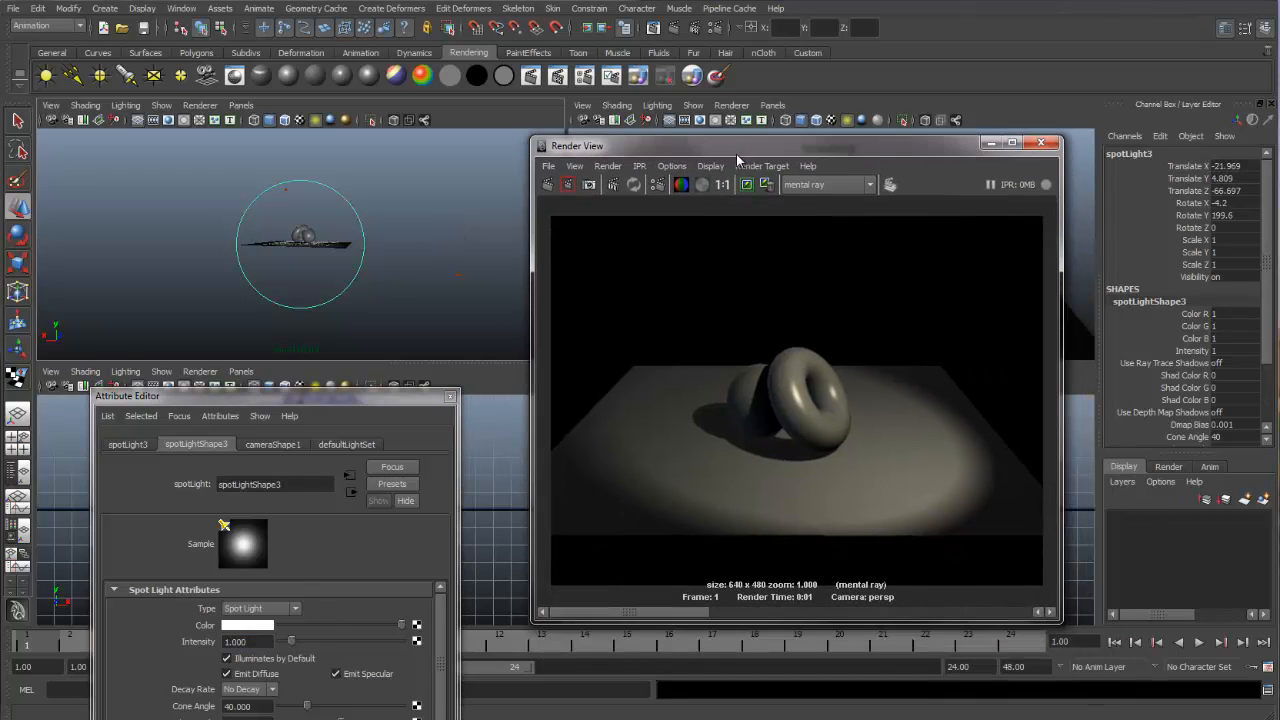
{"action": "left_click", "coordinate": [566, 186]}
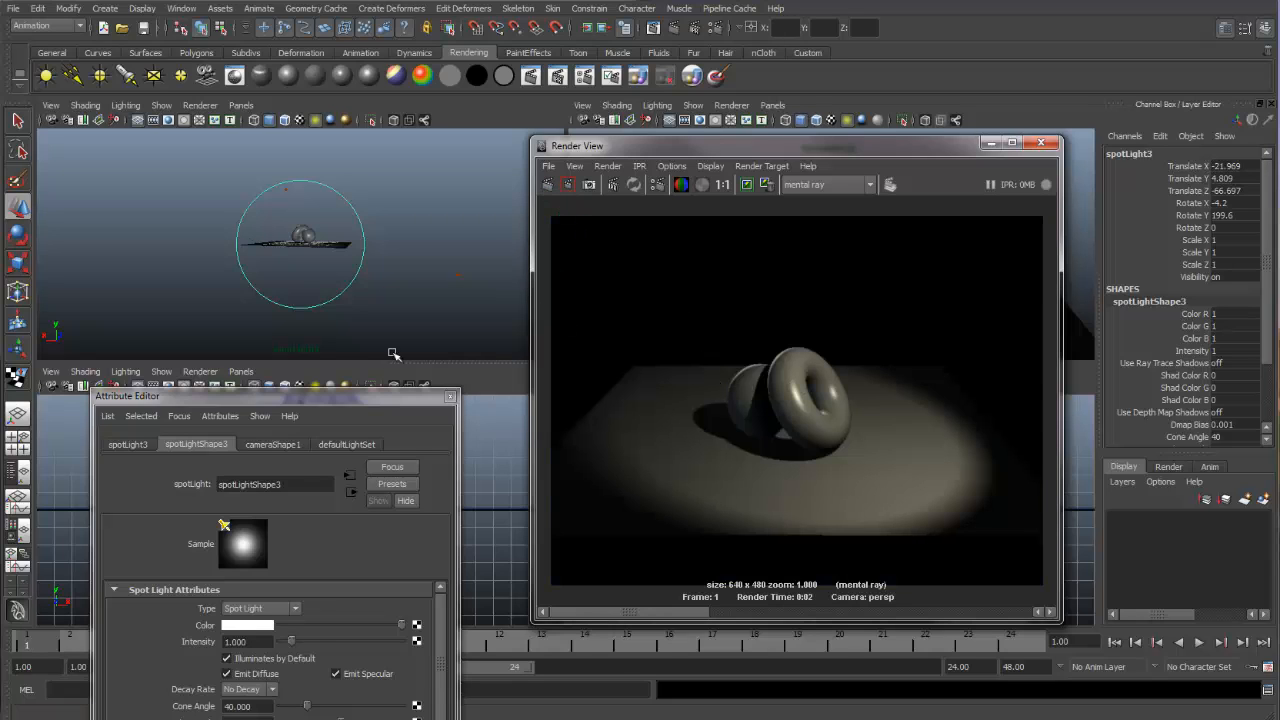
- Set the third spot light's intensity to 0.6 and re-render the perspective view
{"action": "left_click", "coordinate": [394, 400]}
{"action": "left_click_drag", "start_coordinate": [394, 398], "coordinate": [421, 162]}
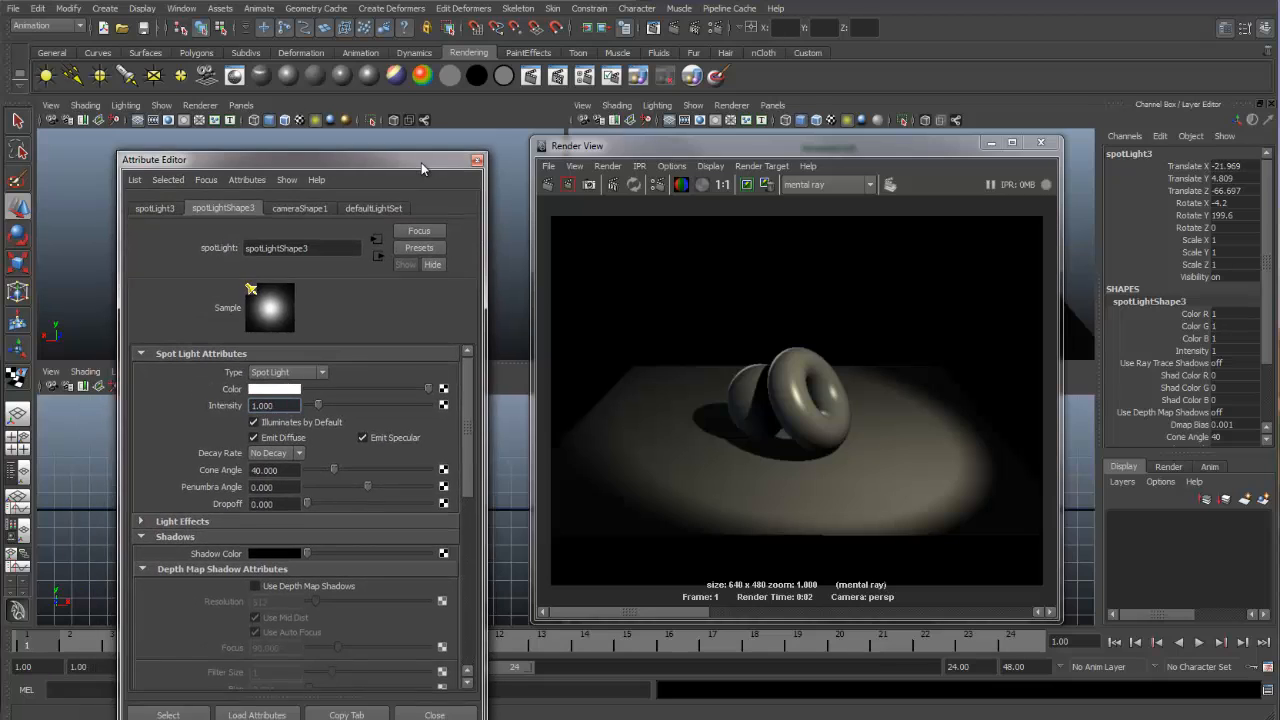
{"action": "double_click", "coordinate": [280, 405]}
{"action": "type", "text": "0.6"}
{"action": "key", "text": "Return"}
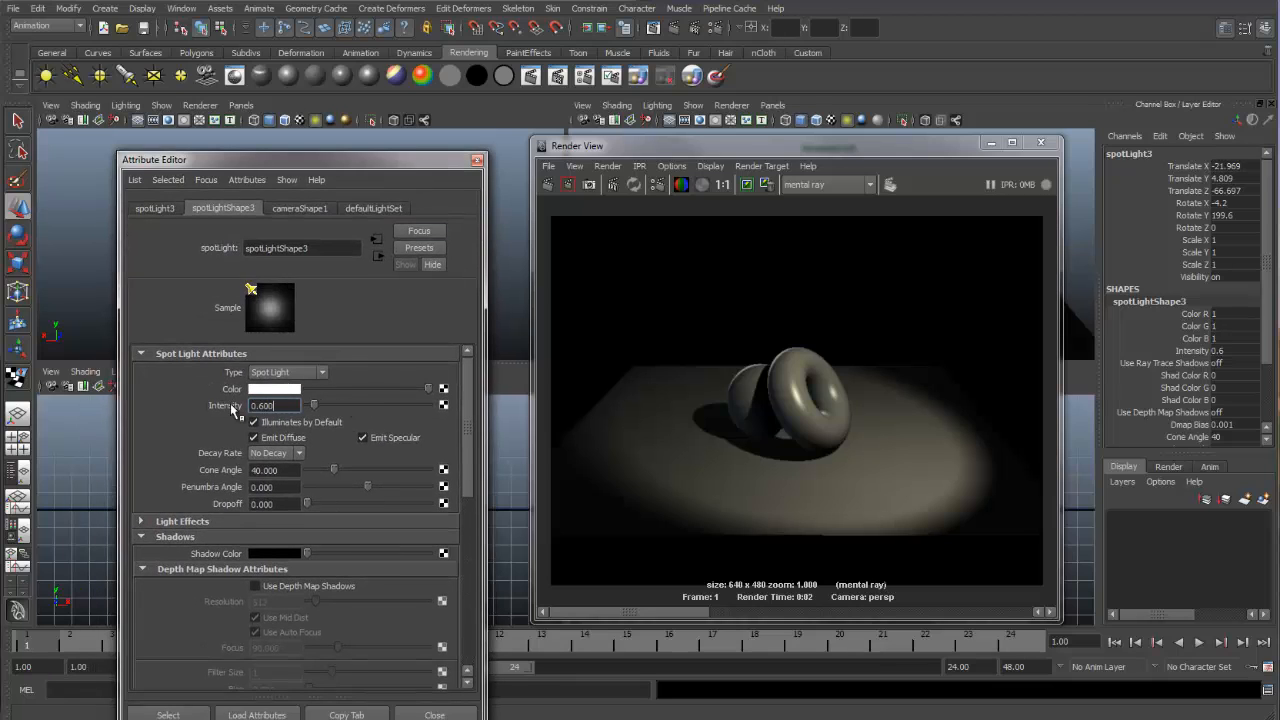
{"action": "left_click", "coordinate": [567, 184]}
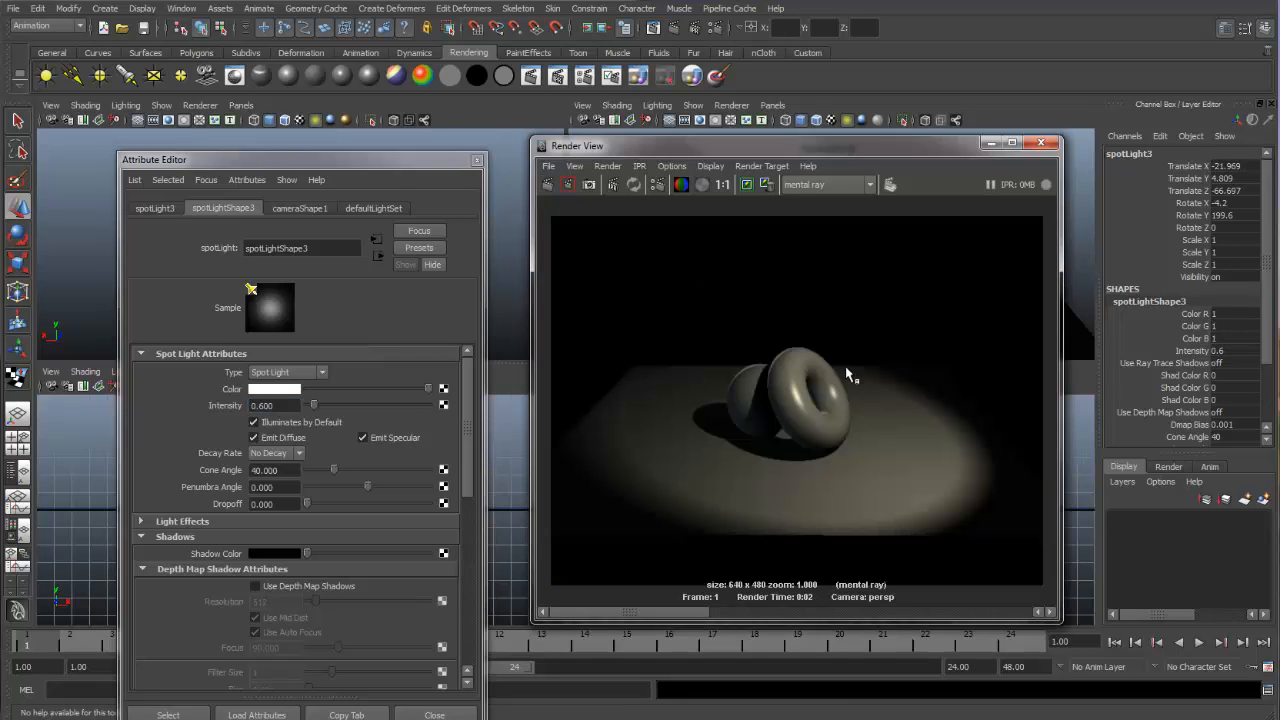
- Arrange the render window and the third spot light's attribute window side by side
{"action": "left_click_drag", "start_coordinate": [384, 159], "coordinate": [373, 145]}
{"action": "left_click", "coordinate": [466, 146]}
{"action": "left_click_drag", "start_coordinate": [687, 148], "coordinate": [229, 148]}
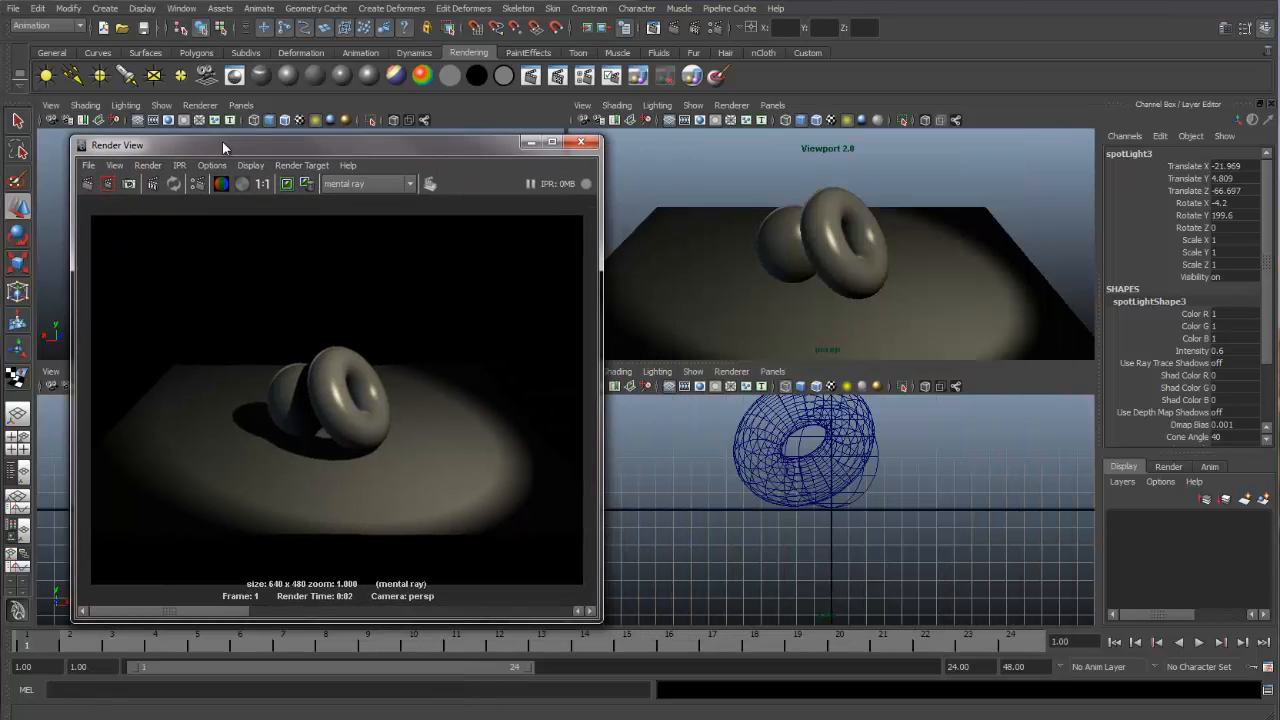
{"action": "left_click", "coordinate": [287, 185]}
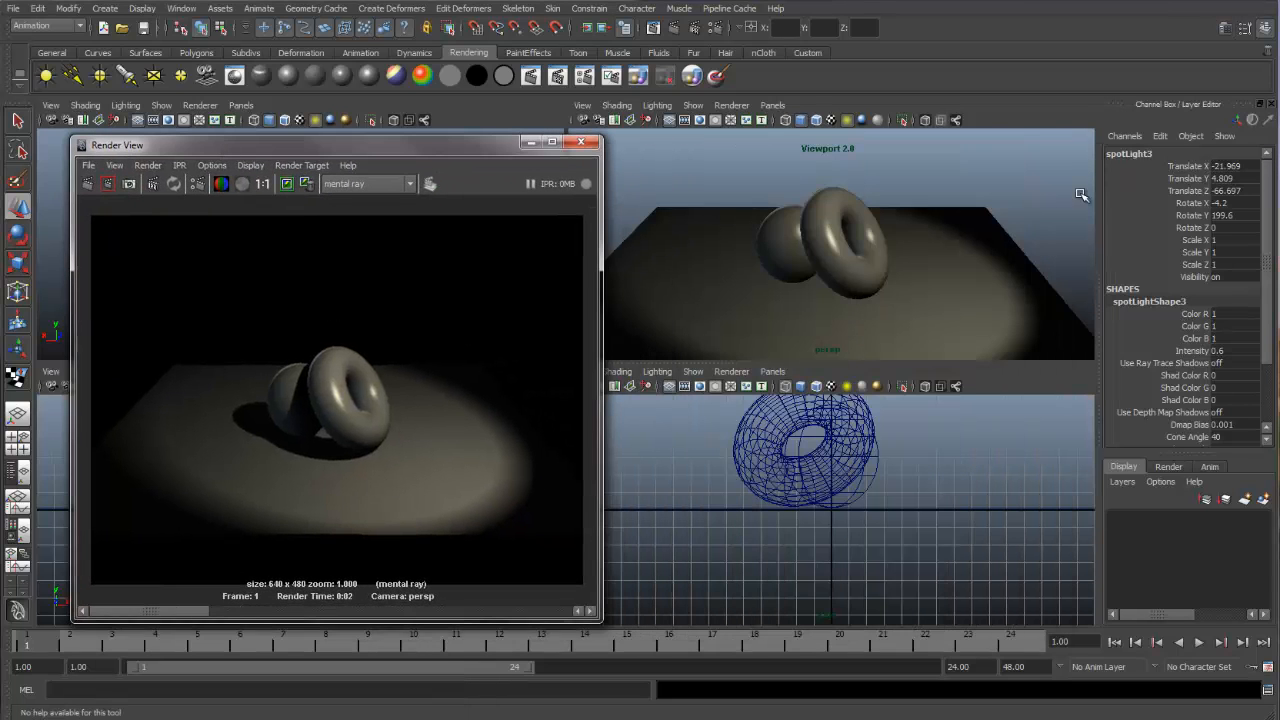
{"action": "left_click", "coordinate": [1227, 28]}
{"action": "left_click_drag", "start_coordinate": [358, 145], "coordinate": [878, 68]}
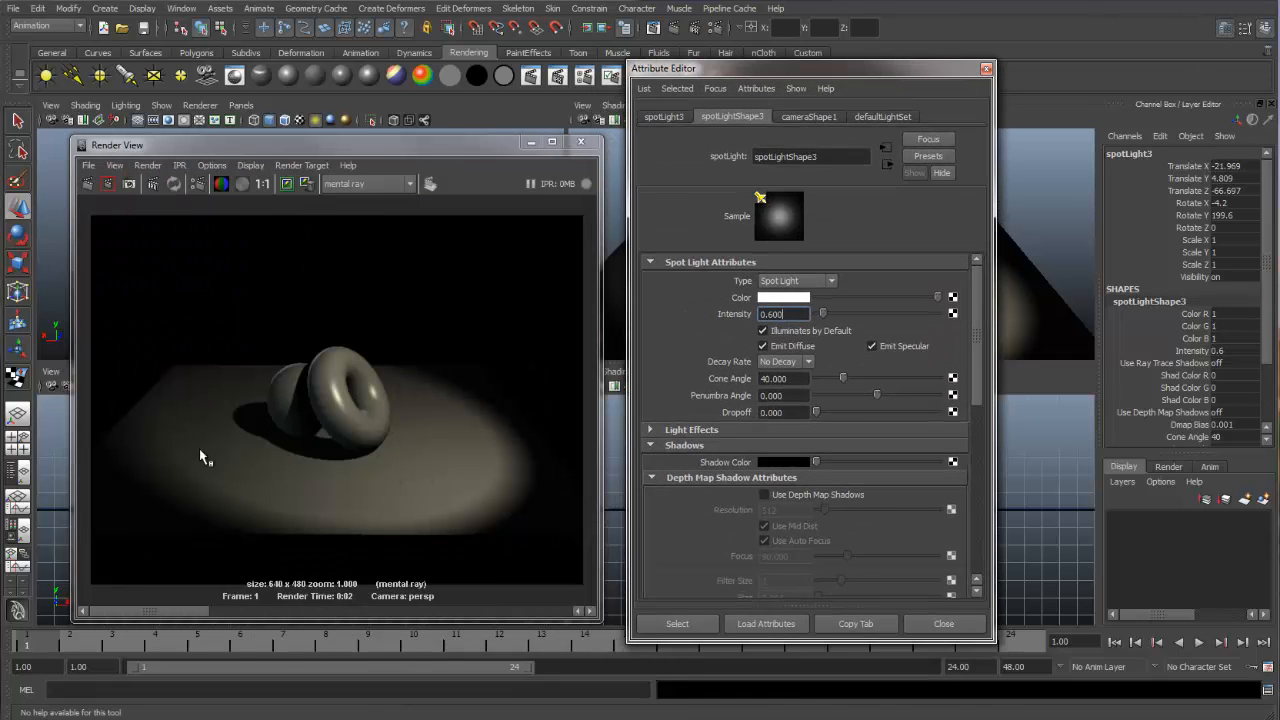
- Try a grey shadow color of about 0.259 on the third spot light with a re-render, and return it to black
{"action": "scroll", "coordinate": [980, 352], "scroll_direction": "down", "scroll_amount": 5}
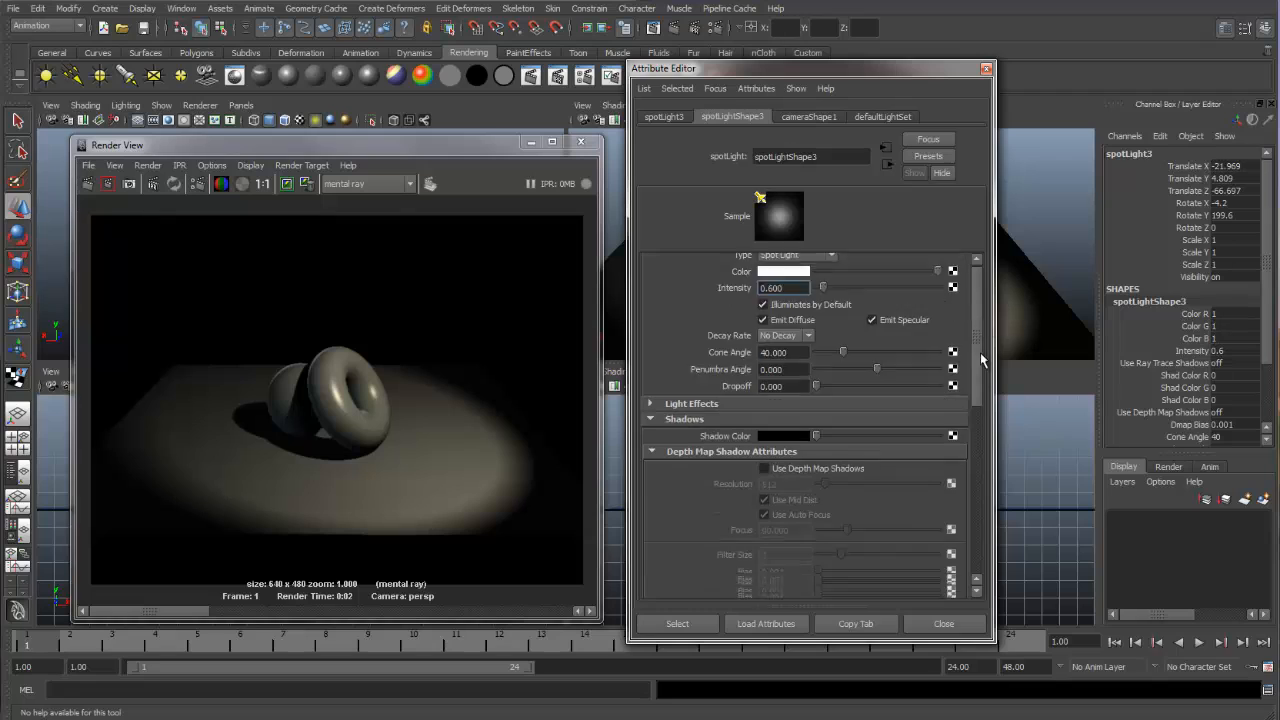
{"action": "left_click_drag", "start_coordinate": [816, 319], "coordinate": [848, 326]}
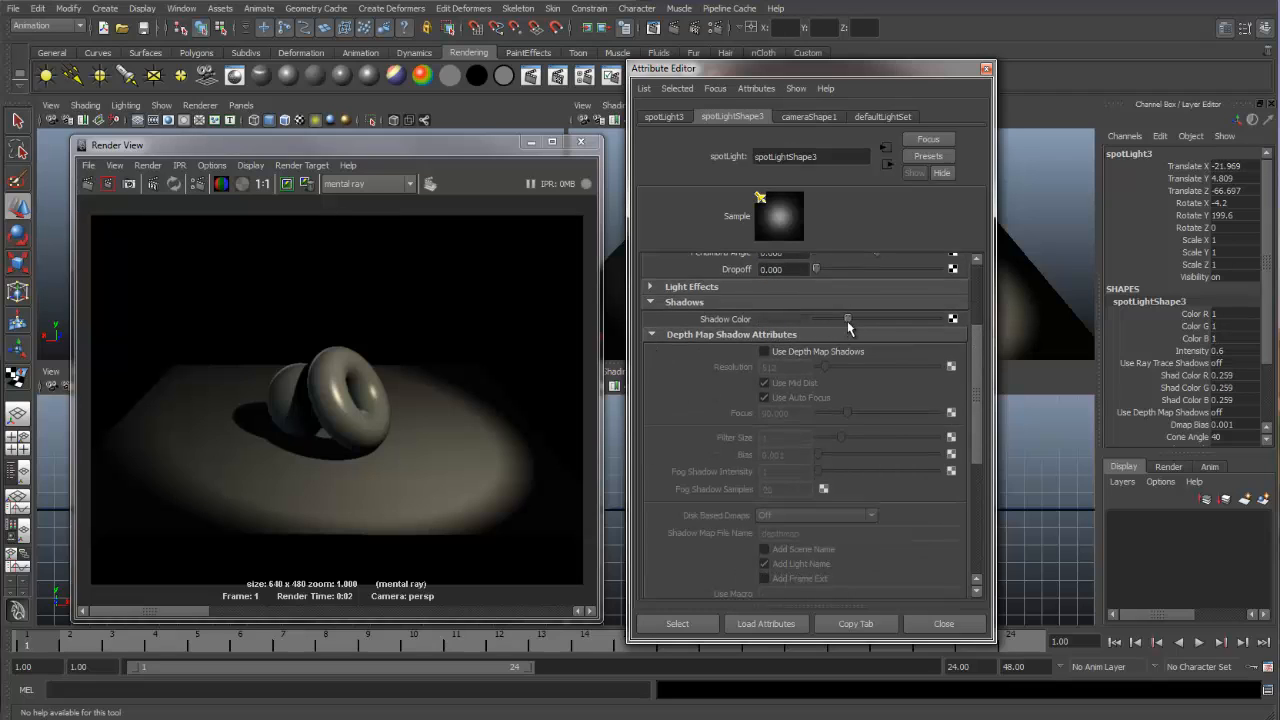
{"action": "left_click", "coordinate": [88, 184]}
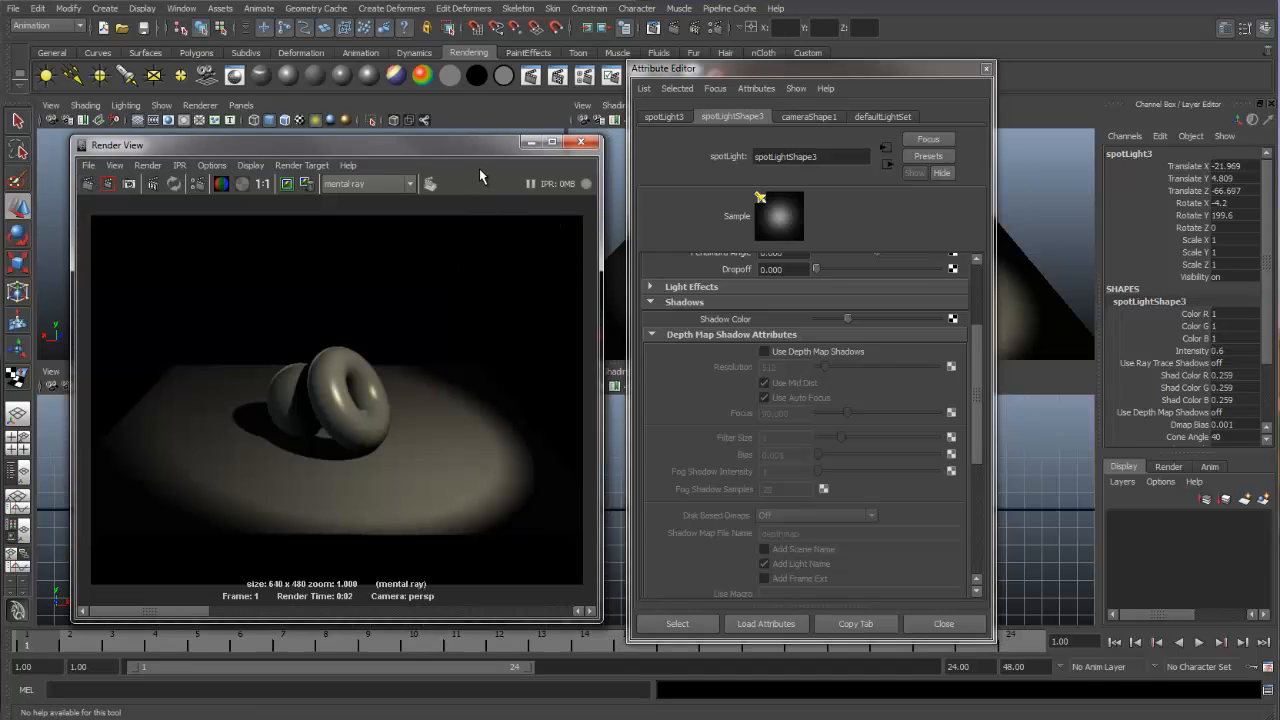
{"action": "left_click_drag", "start_coordinate": [470, 144], "coordinate": [528, 142]}
{"action": "left_click_drag", "start_coordinate": [779, 72], "coordinate": [863, 54]}
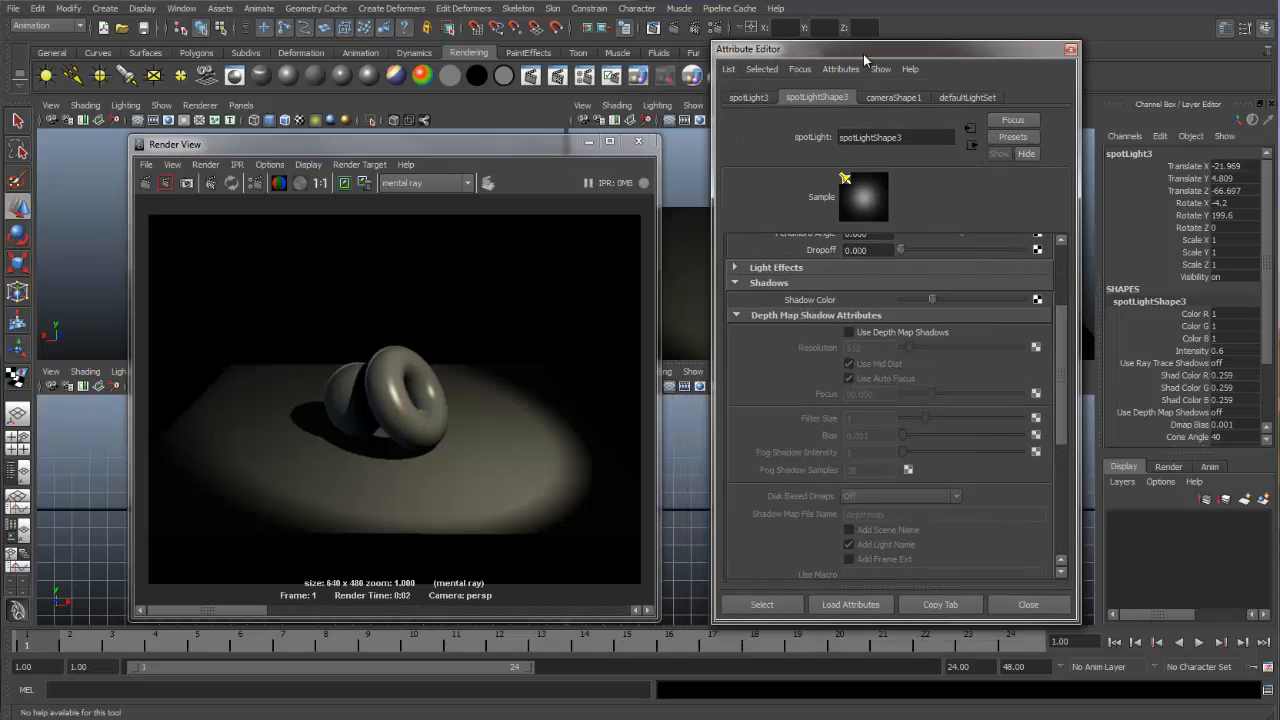
{"action": "left_click_drag", "start_coordinate": [1063, 296], "coordinate": [1059, 257]}
{"action": "left_click_drag", "start_coordinate": [927, 430], "coordinate": [888, 430]}
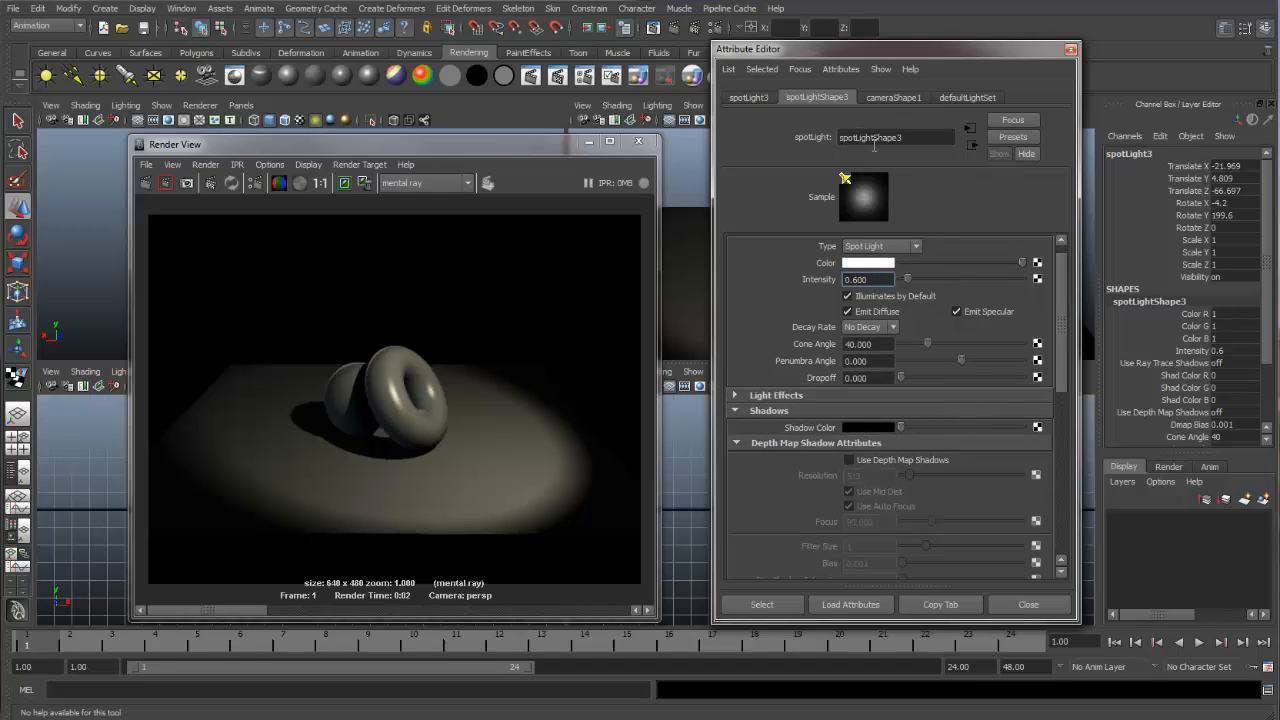
- Close the light's attribute window and open the Outliner beside the render window
{"action": "left_click", "coordinate": [1070, 50]}
{"action": "left_click", "coordinate": [181, 8]}
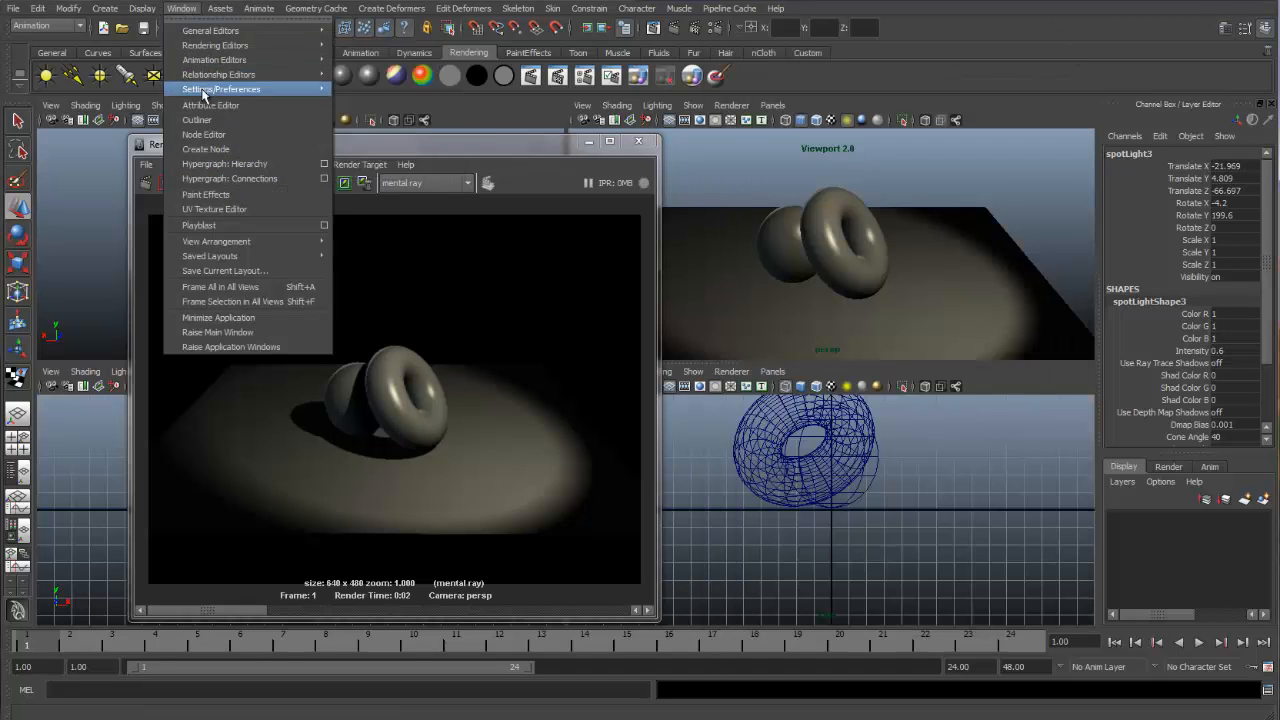
{"action": "left_click", "coordinate": [197, 119]}
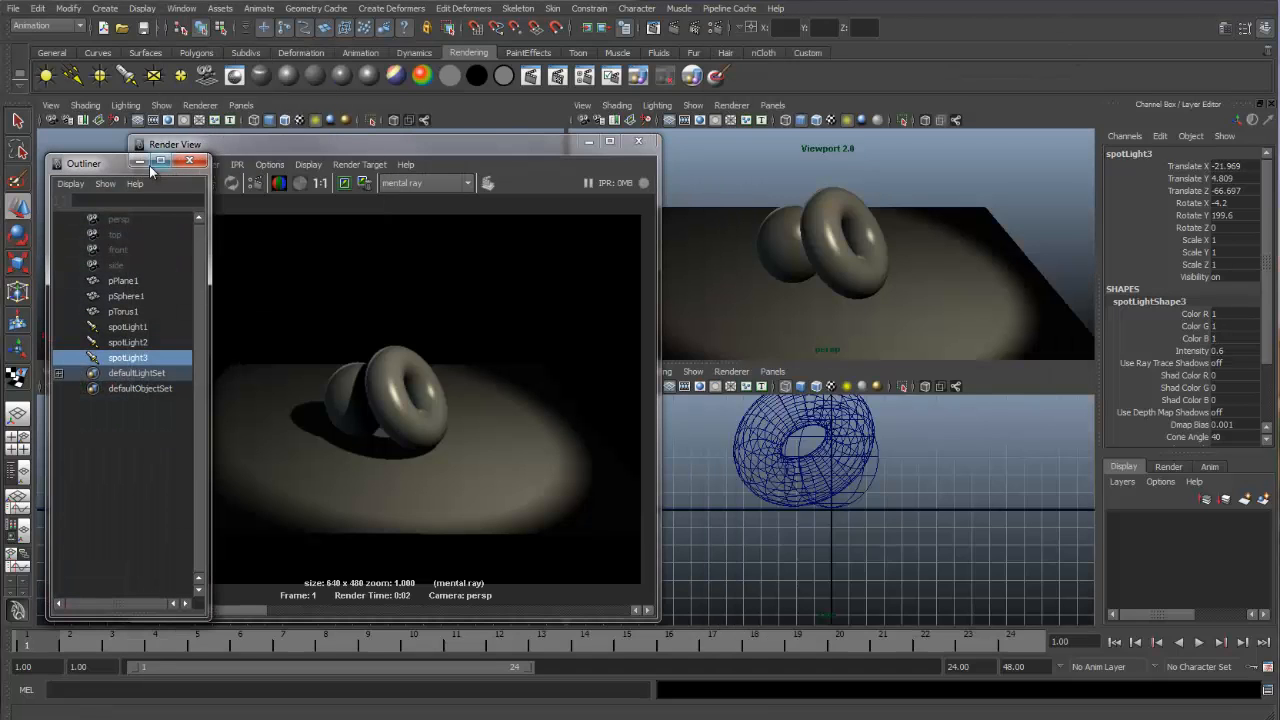
{"action": "left_click_drag", "start_coordinate": [150, 168], "coordinate": [850, 129]}
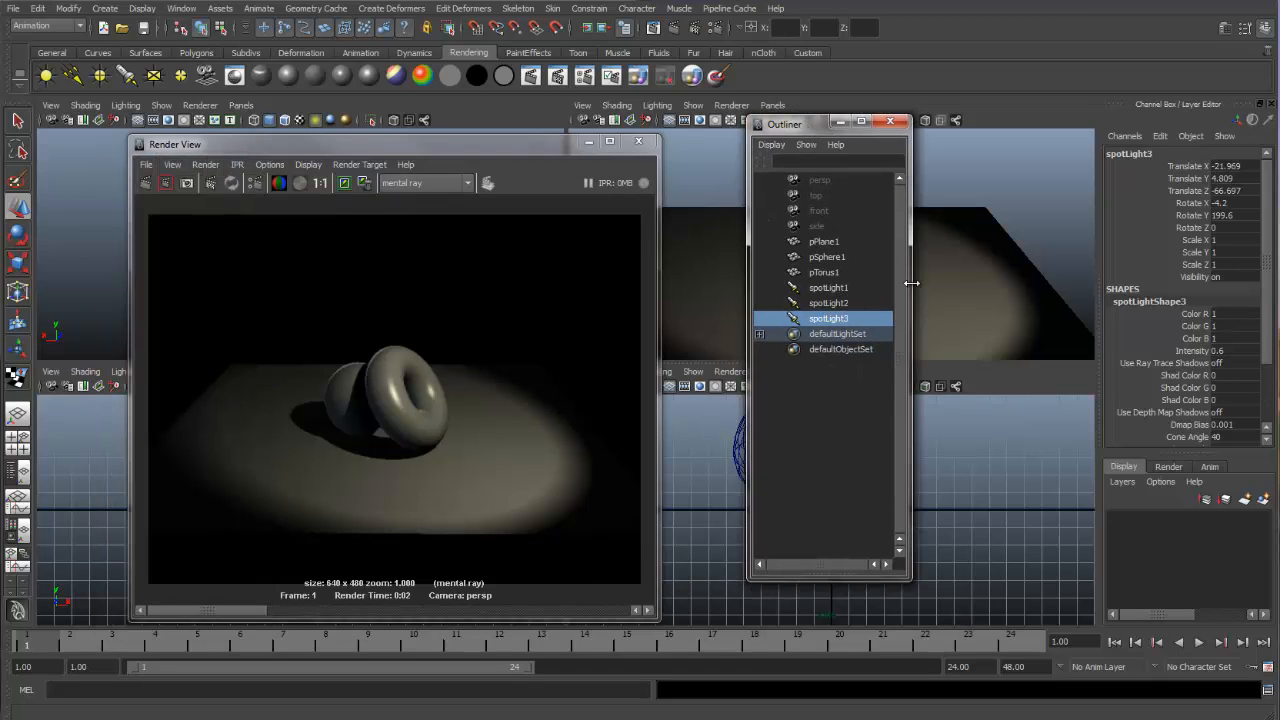
- Widen the Outliner and rename spotLight1 to keyLight
{"action": "left_click_drag", "start_coordinate": [911, 284], "coordinate": [957, 284]}
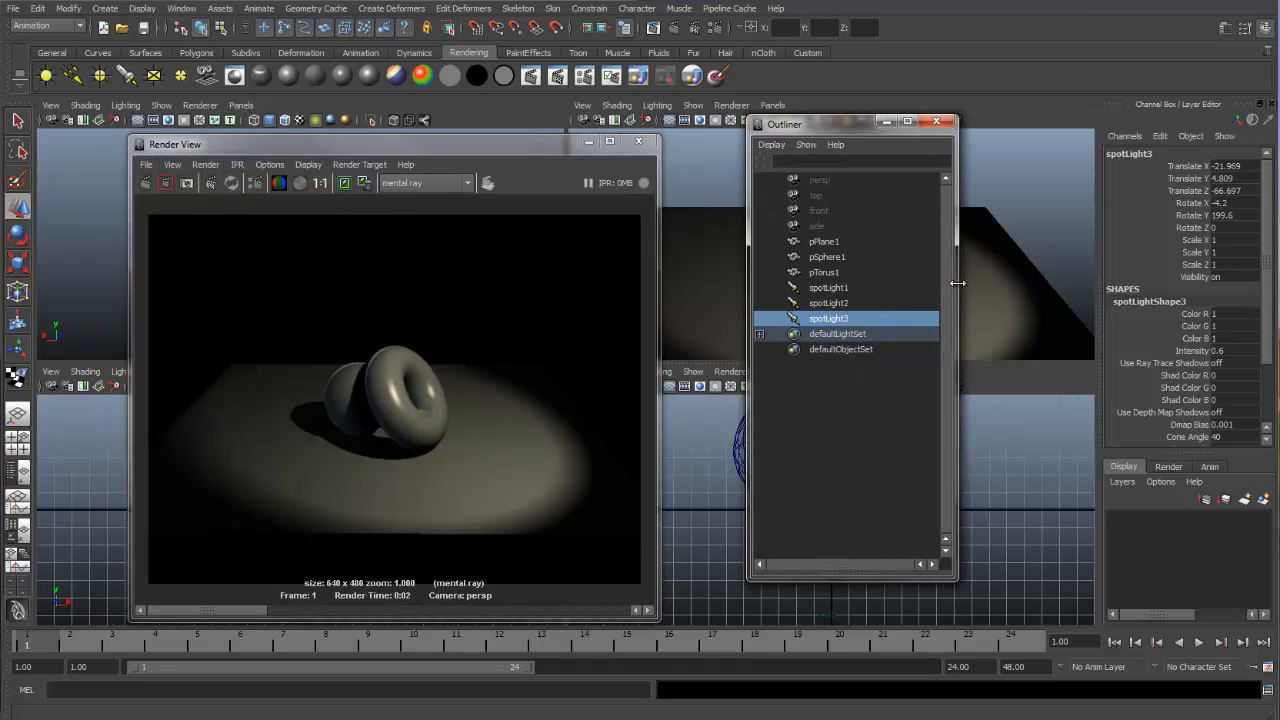
{"action": "left_click", "coordinate": [828, 288]}
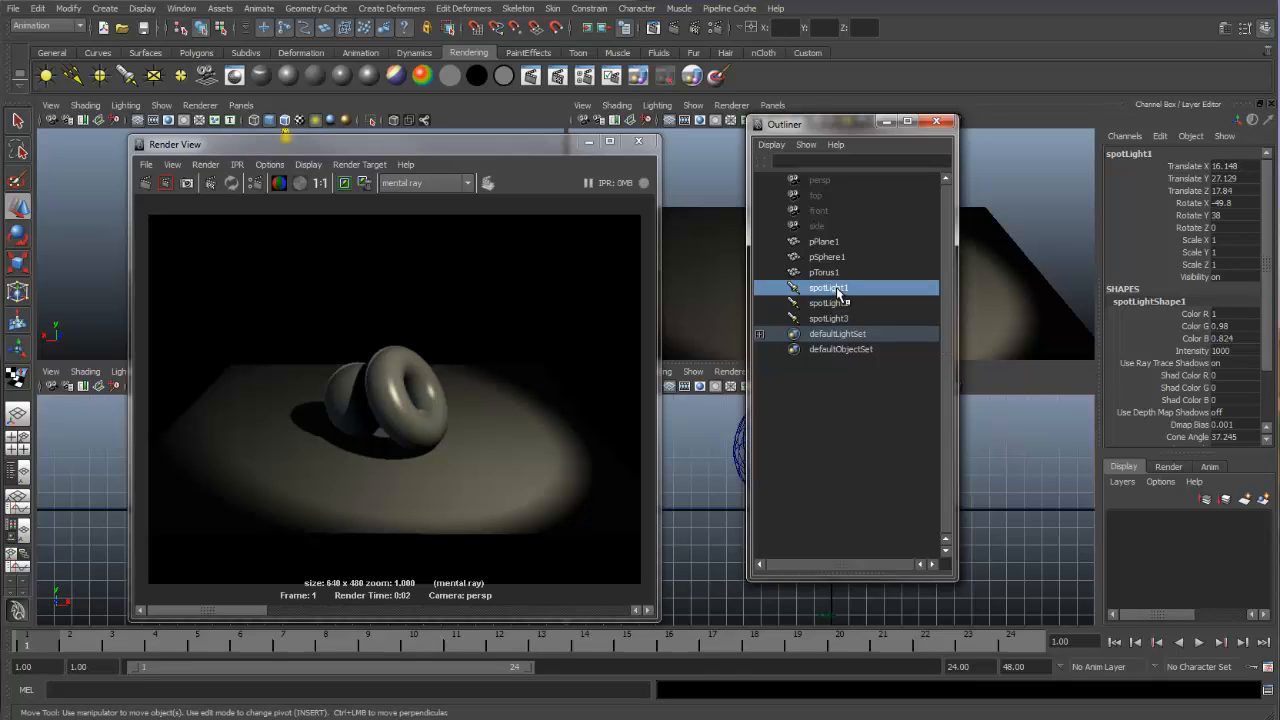
{"action": "key", "text": "t"}
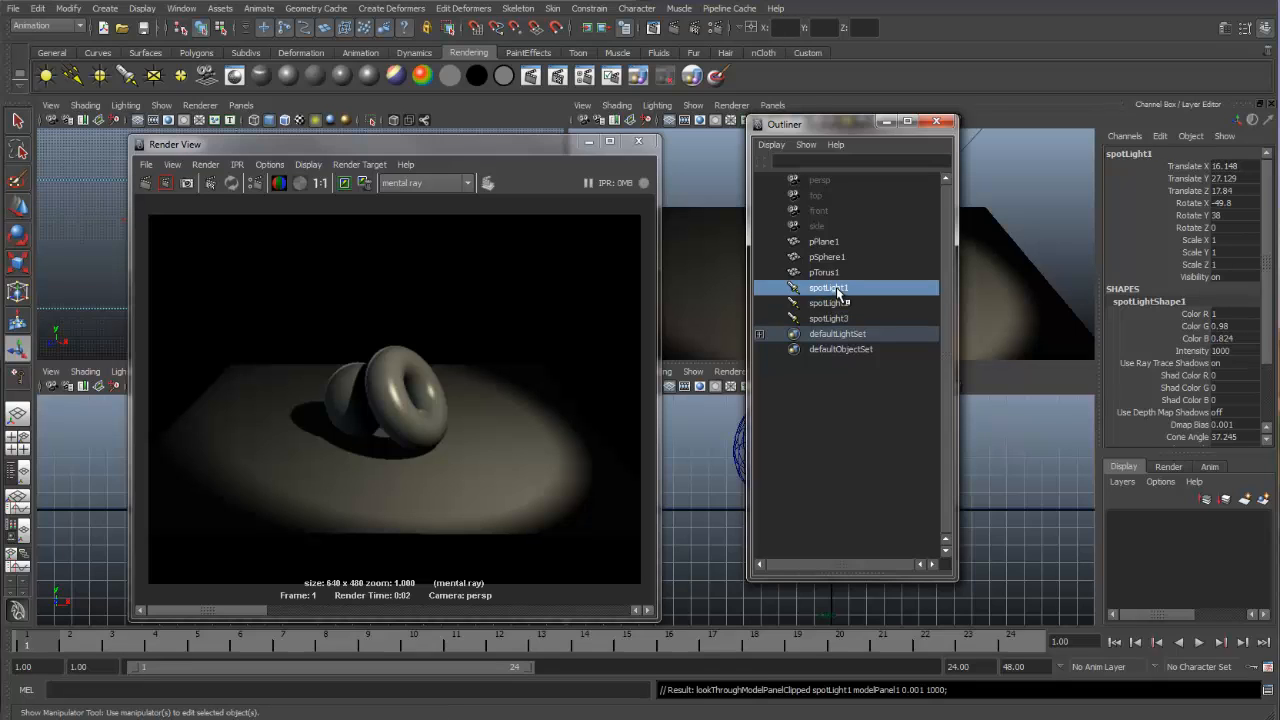
{"action": "double_click", "coordinate": [836, 289]}
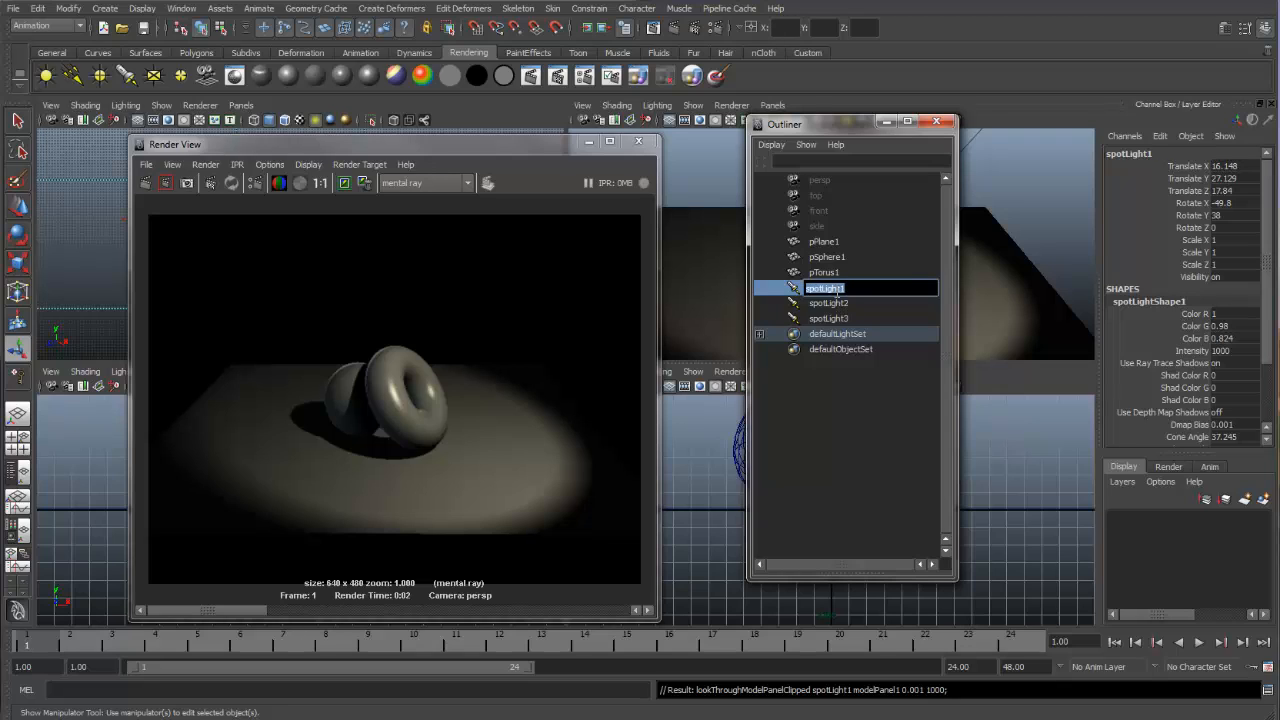
{"action": "type", "text": "keyLight"}
{"action": "key", "text": "Return"}
- Rename spotLight2 to fillLight in the Outliner
{"action": "left_click", "coordinate": [838, 302]}
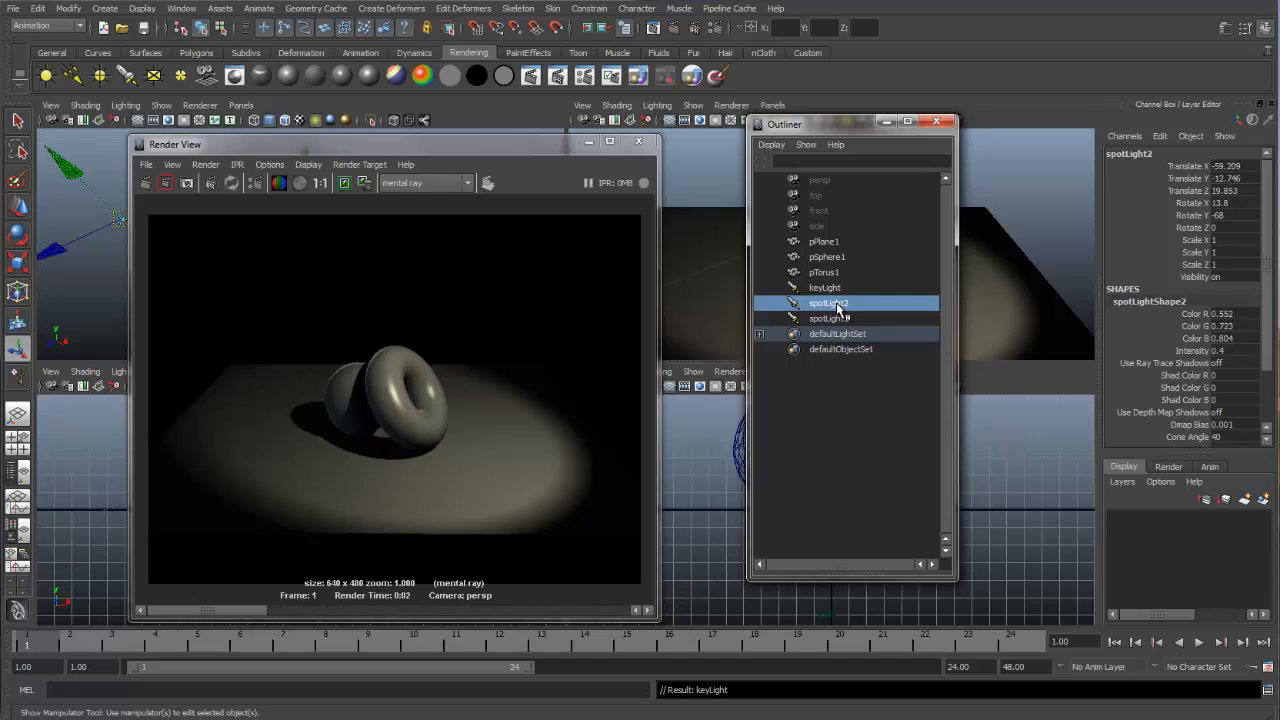
{"action": "double_click", "coordinate": [832, 305]}
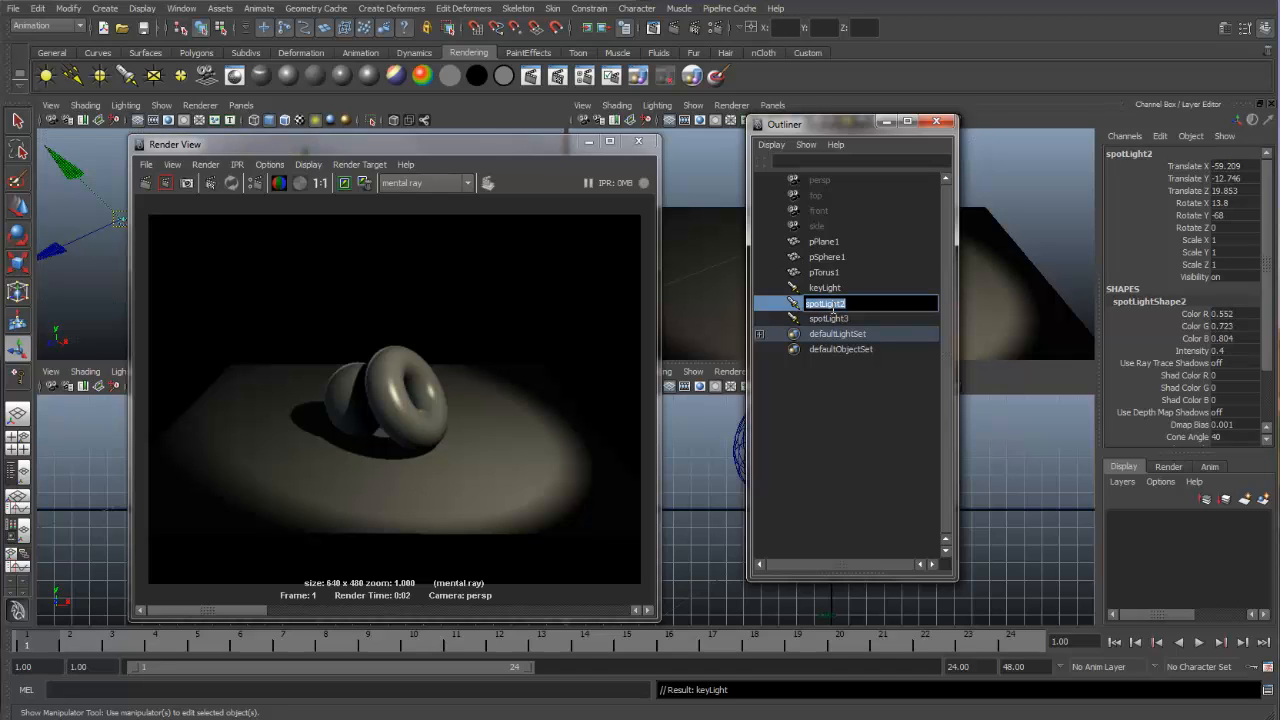
{"action": "type", "text": "fillLight"}
{"action": "key", "text": "Return"}
- Rename spotLight3 to edgeLight, correcting the capitalization of the name
{"action": "double_click", "coordinate": [829, 316]}
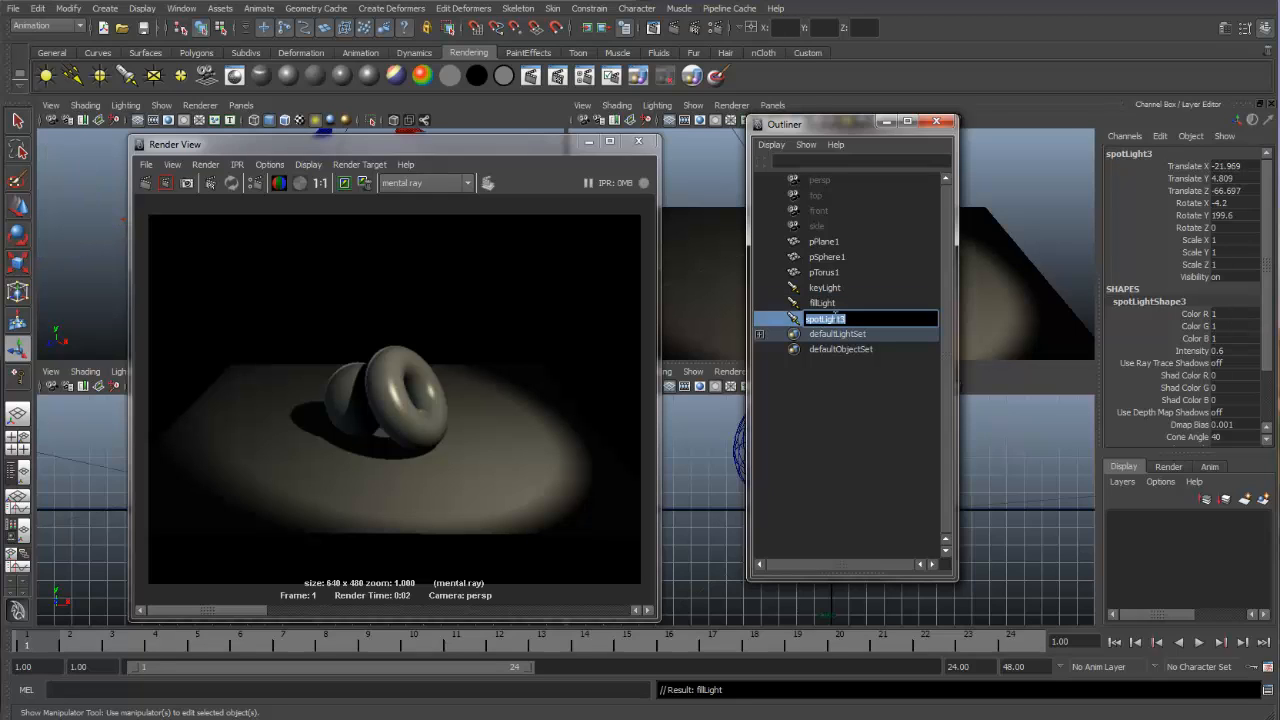
{"action": "type", "text": "edgeLight"}
{"action": "key", "text": "Return"}
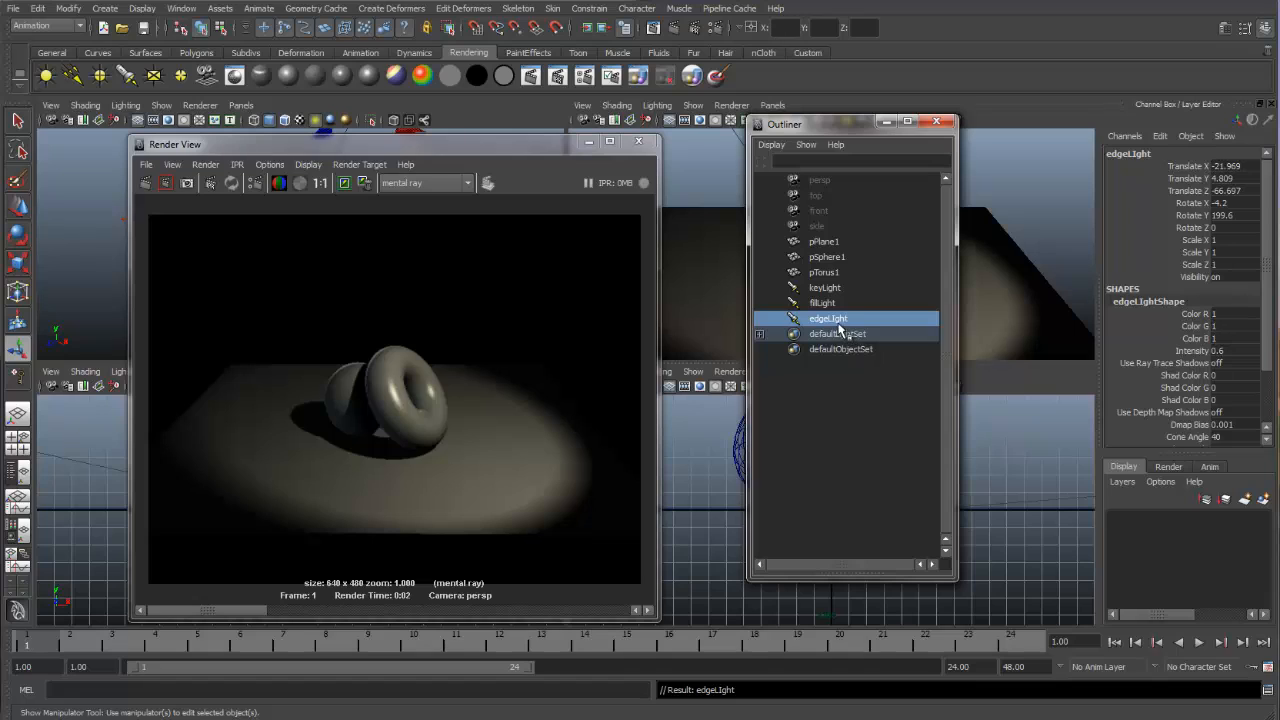
{"action": "double_click", "coordinate": [834, 318]}
{"action": "left_click", "coordinate": [833, 320]}
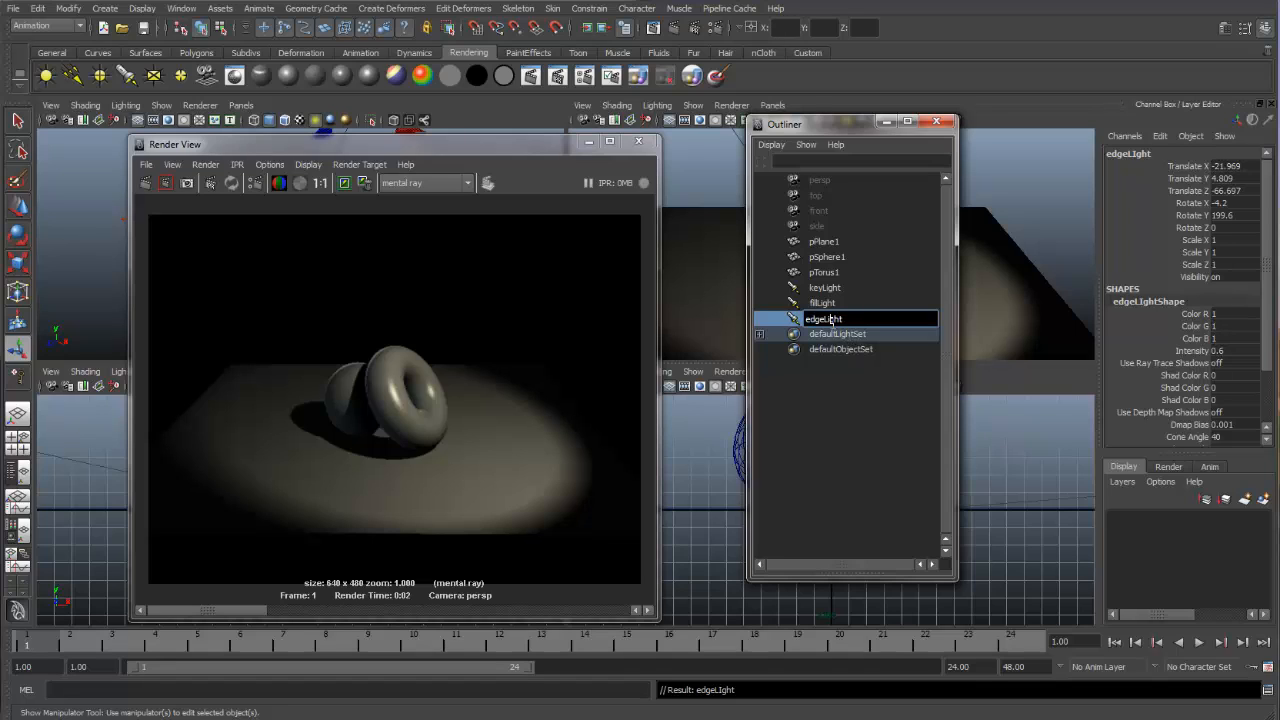
{"action": "key", "text": "Return"}
- Close the Outliner with keyLight selected, open its attributes, lighten its shadow color to a grey of about 0.31 and re-render
{"action": "left_click", "coordinate": [826, 289]}
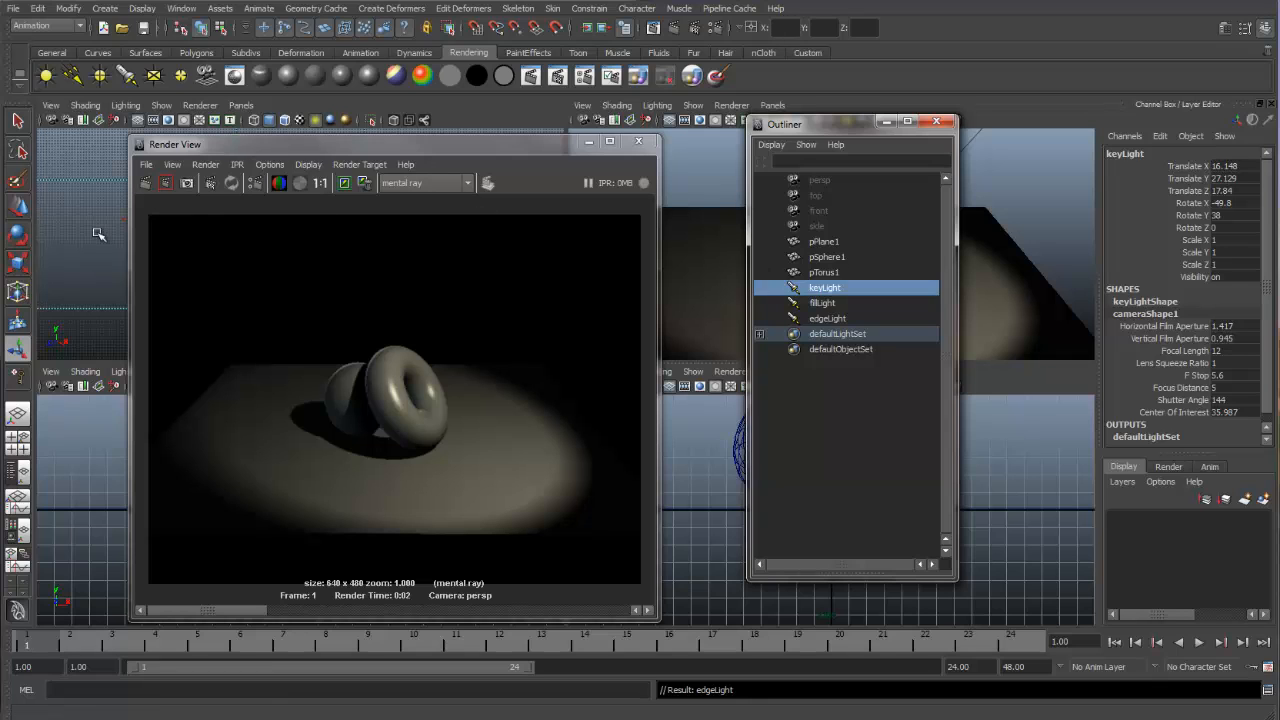
{"action": "left_click", "coordinate": [204, 240]}
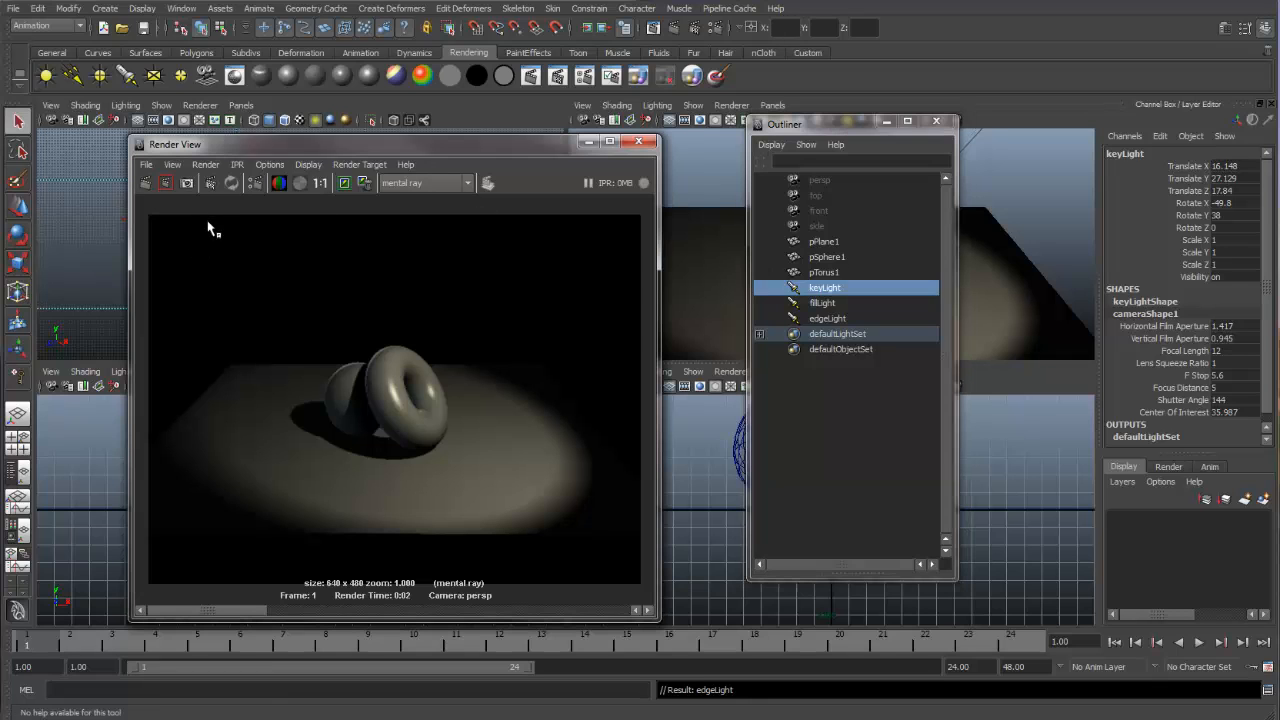
{"action": "left_click", "coordinate": [803, 128]}
{"action": "left_click", "coordinate": [936, 121]}
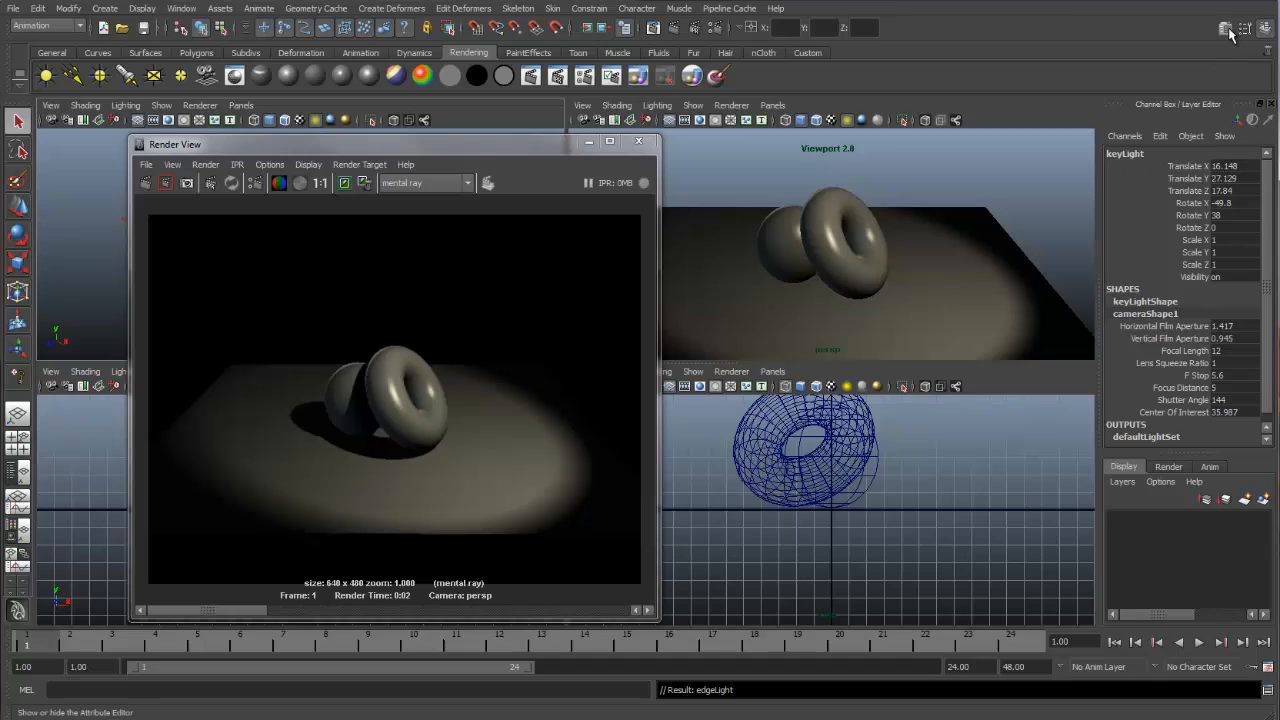
{"action": "left_click", "coordinate": [1227, 29]}
{"action": "left_click_drag", "start_coordinate": [898, 428], "coordinate": [943, 428]}
{"action": "left_click", "coordinate": [145, 183]}
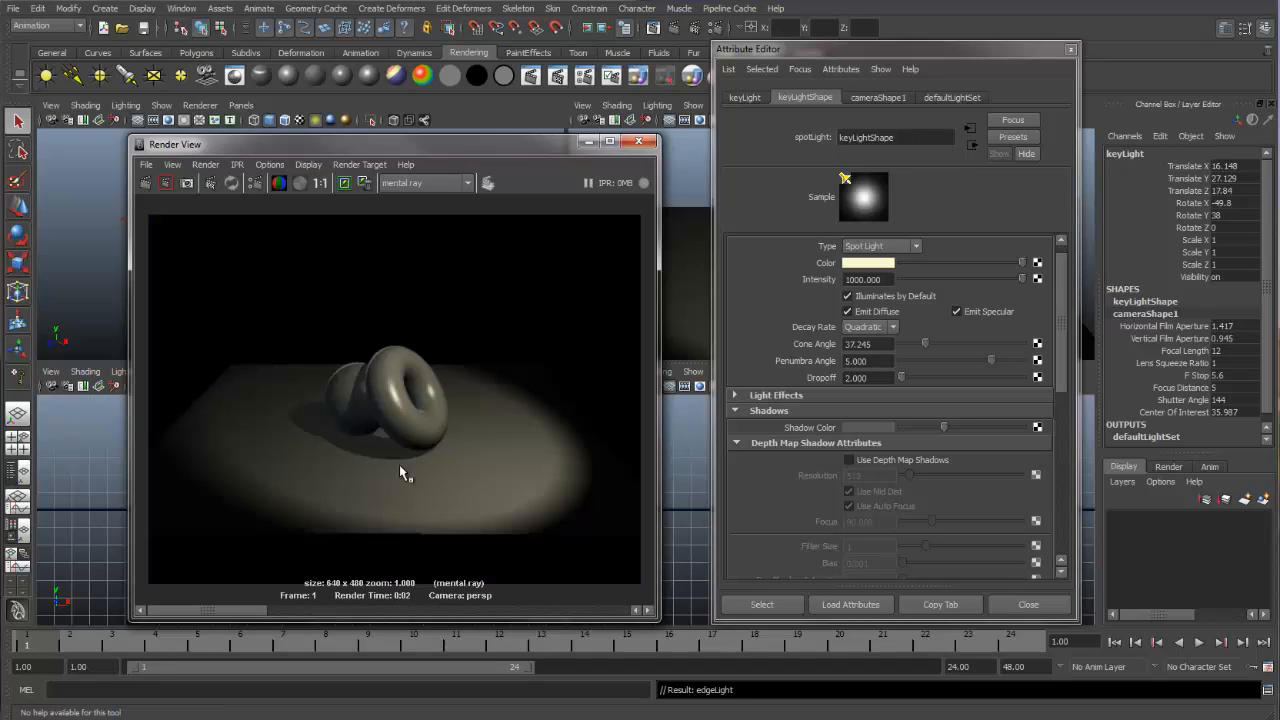
- Tint keyLight's shadow color dark blue at about hue 205, saturation 0.353 and value 0.353, and re-render the view
{"action": "left_click", "coordinate": [945, 428]}
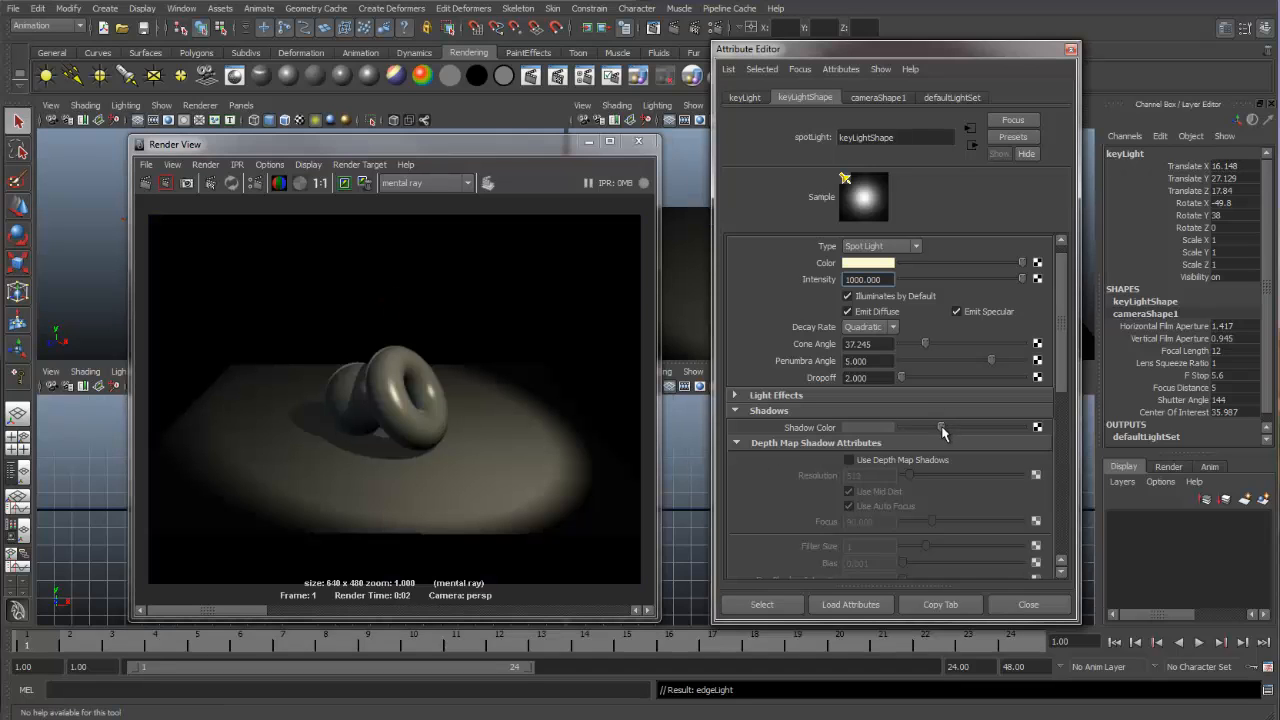
{"action": "left_click", "coordinate": [870, 428]}
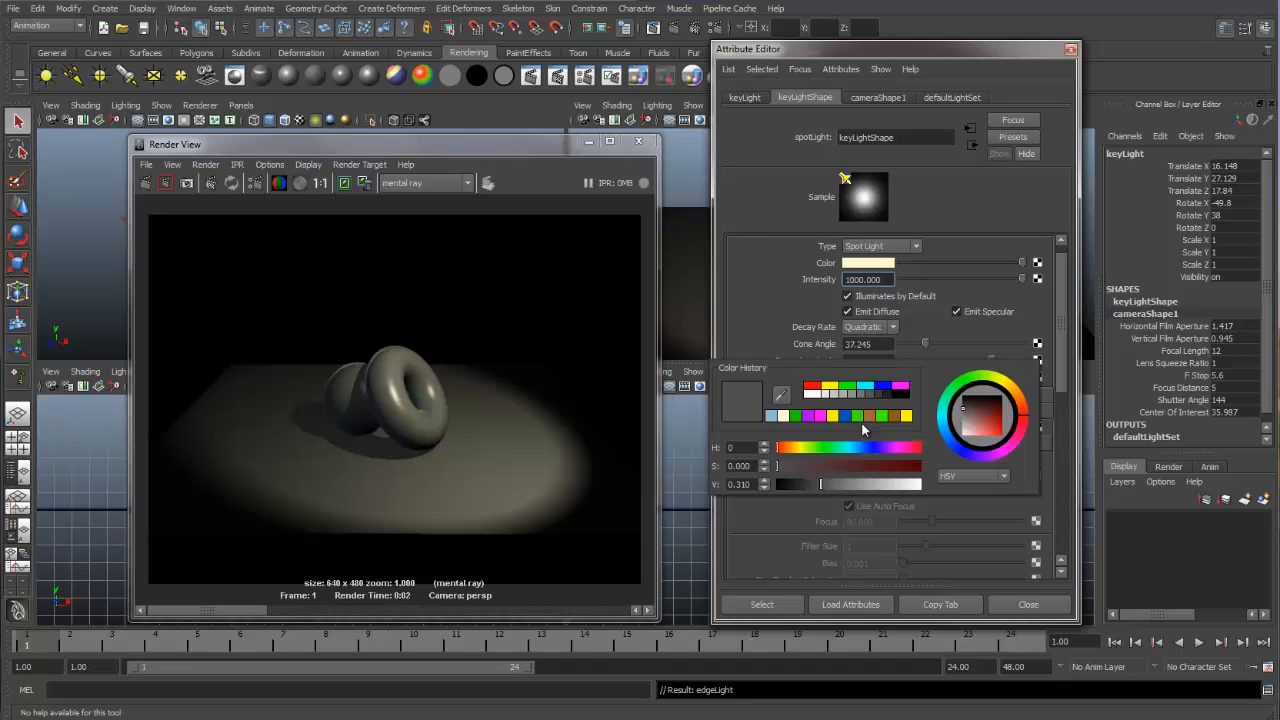
{"action": "left_click_drag", "start_coordinate": [953, 428], "coordinate": [976, 409]}
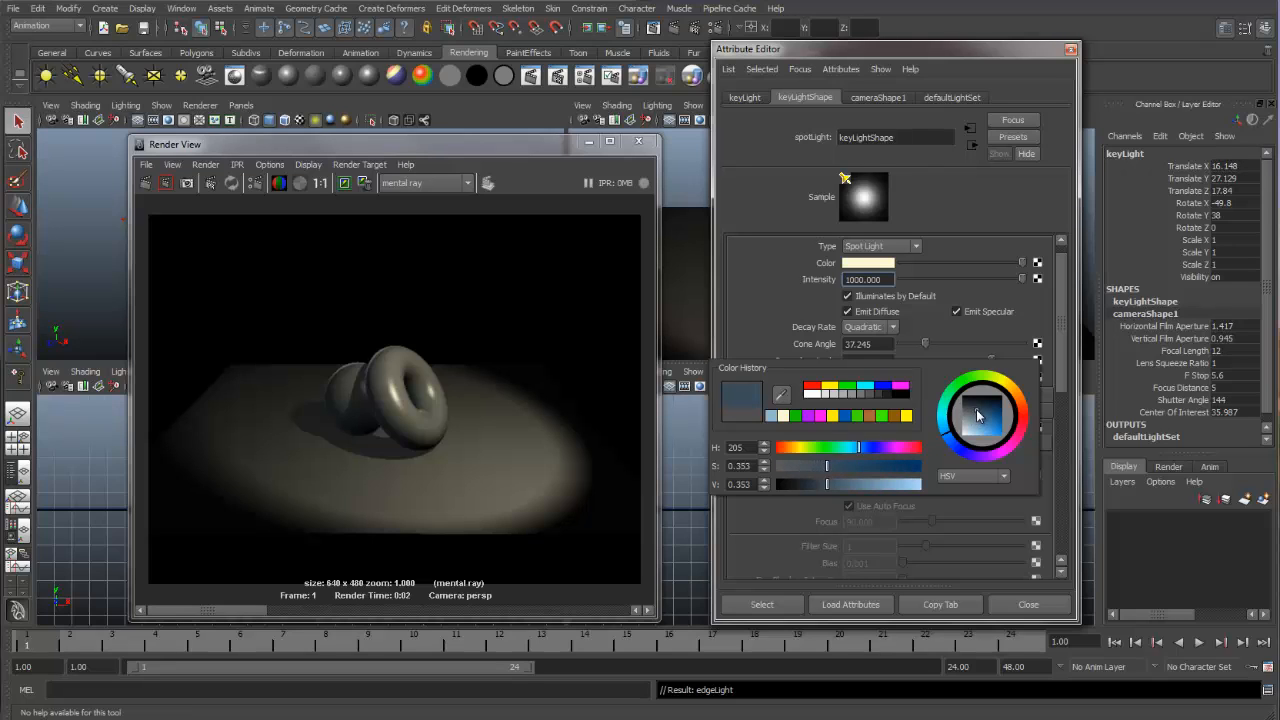
{"action": "left_click", "coordinate": [145, 183]}
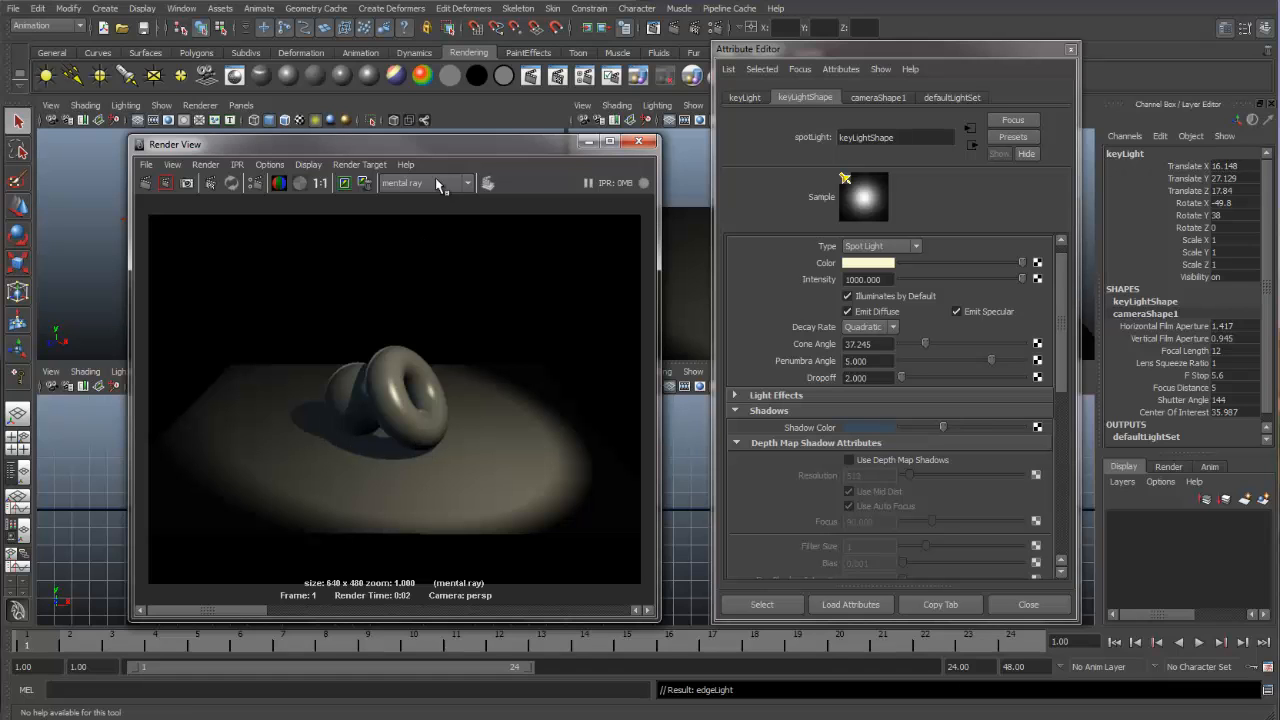
{"action": "left_click_drag", "start_coordinate": [449, 146], "coordinate": [775, 96]}
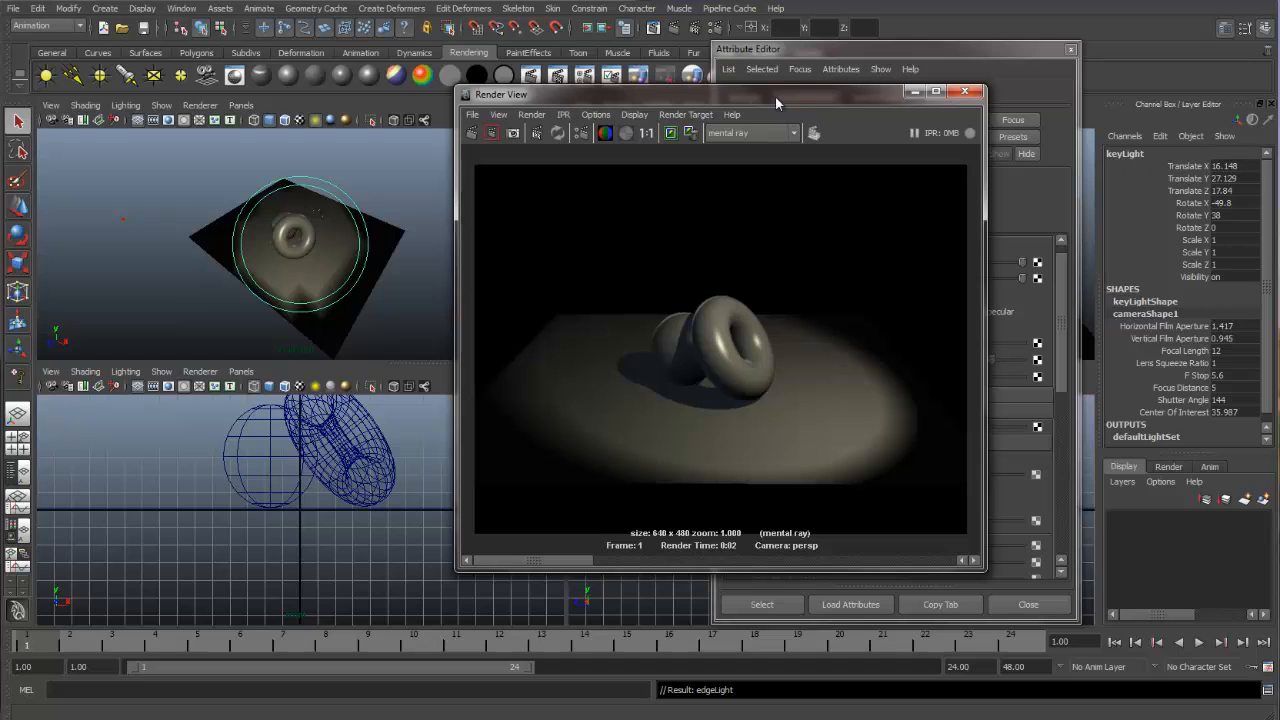
{"action": "left_click_drag", "start_coordinate": [775, 95], "coordinate": [505, 118]}
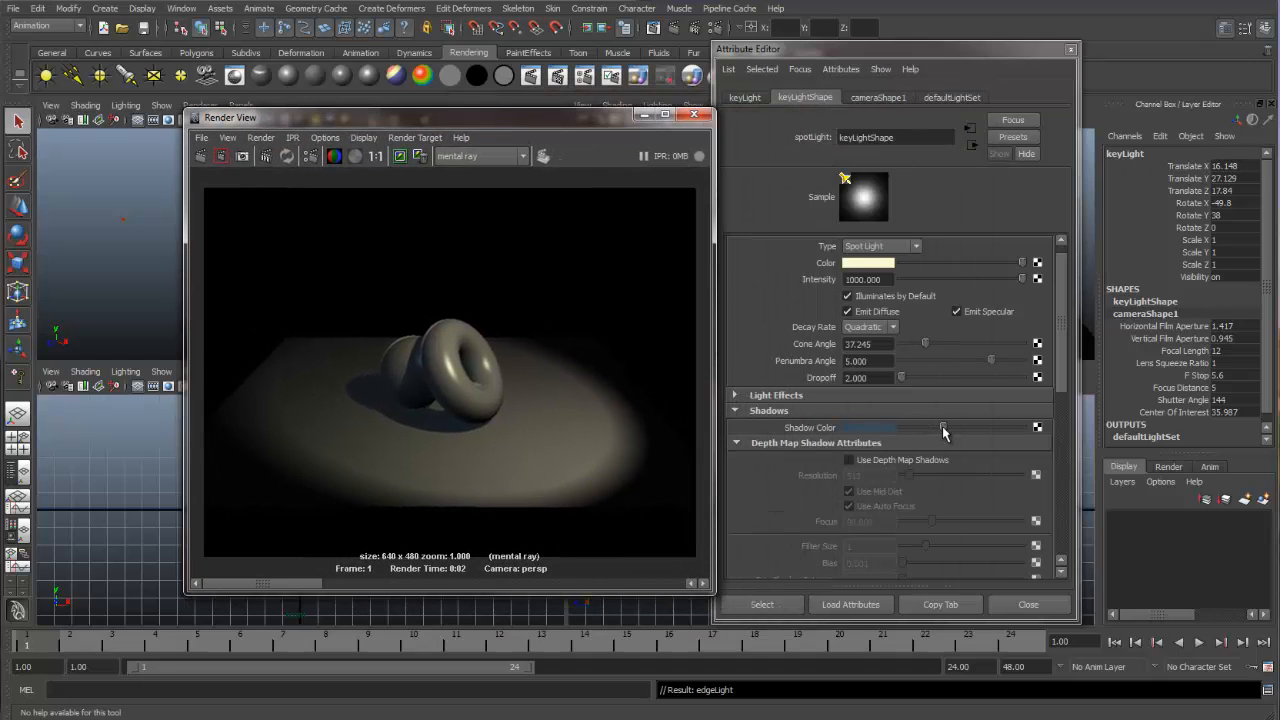
- Try a slightly lighter shadow color and a raytrace light radius of 1 on keyLight with a re-render
{"action": "left_click_drag", "start_coordinate": [942, 428], "coordinate": [948, 428]}
{"action": "left_click_drag", "start_coordinate": [1065, 400], "coordinate": [1062, 520]}
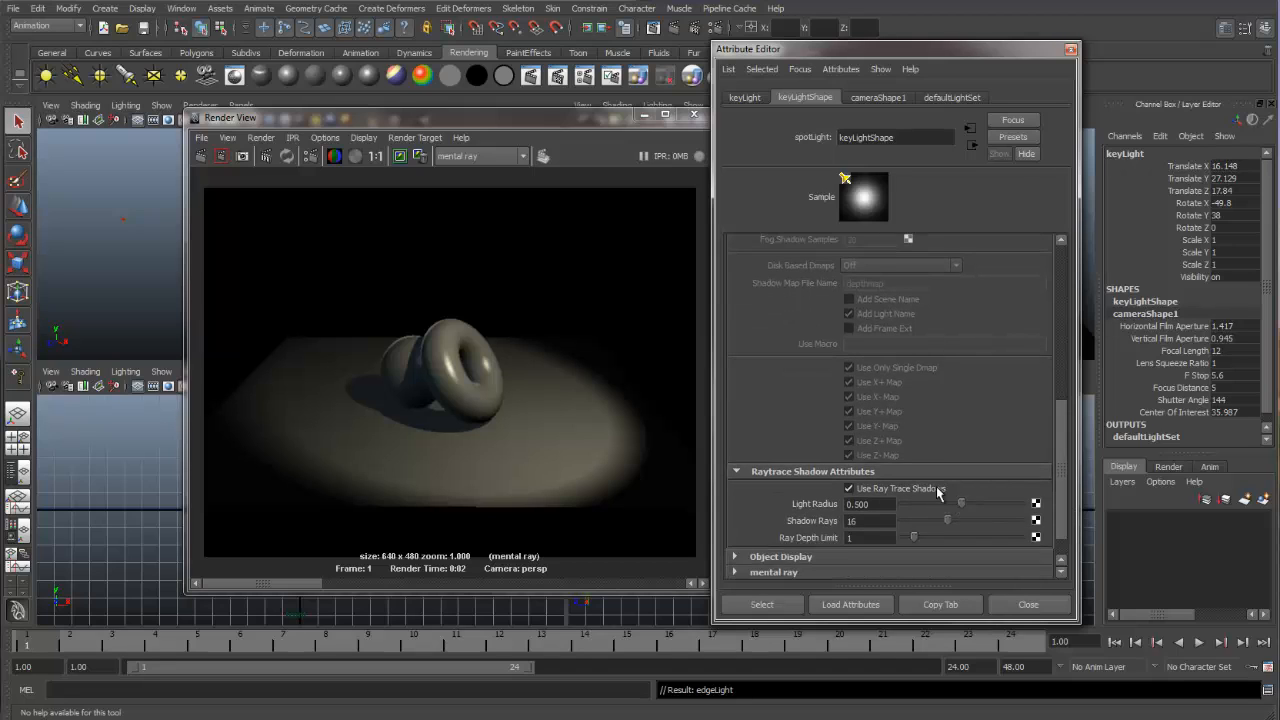
{"action": "left_click_drag", "start_coordinate": [966, 508], "coordinate": [1034, 512]}
{"action": "left_click", "coordinate": [221, 156]}
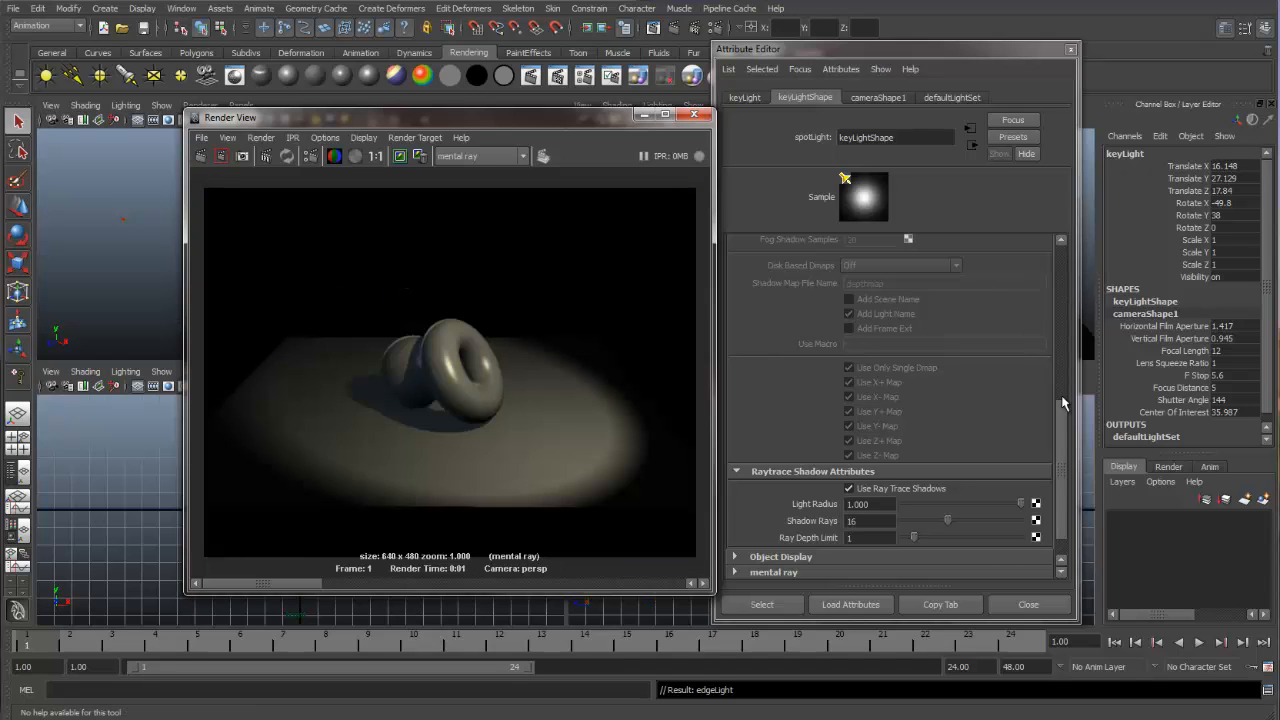
- Darken keyLight's blue shadow color slightly and re-render the perspective view
{"action": "left_click_drag", "start_coordinate": [1063, 400], "coordinate": [1066, 320]}
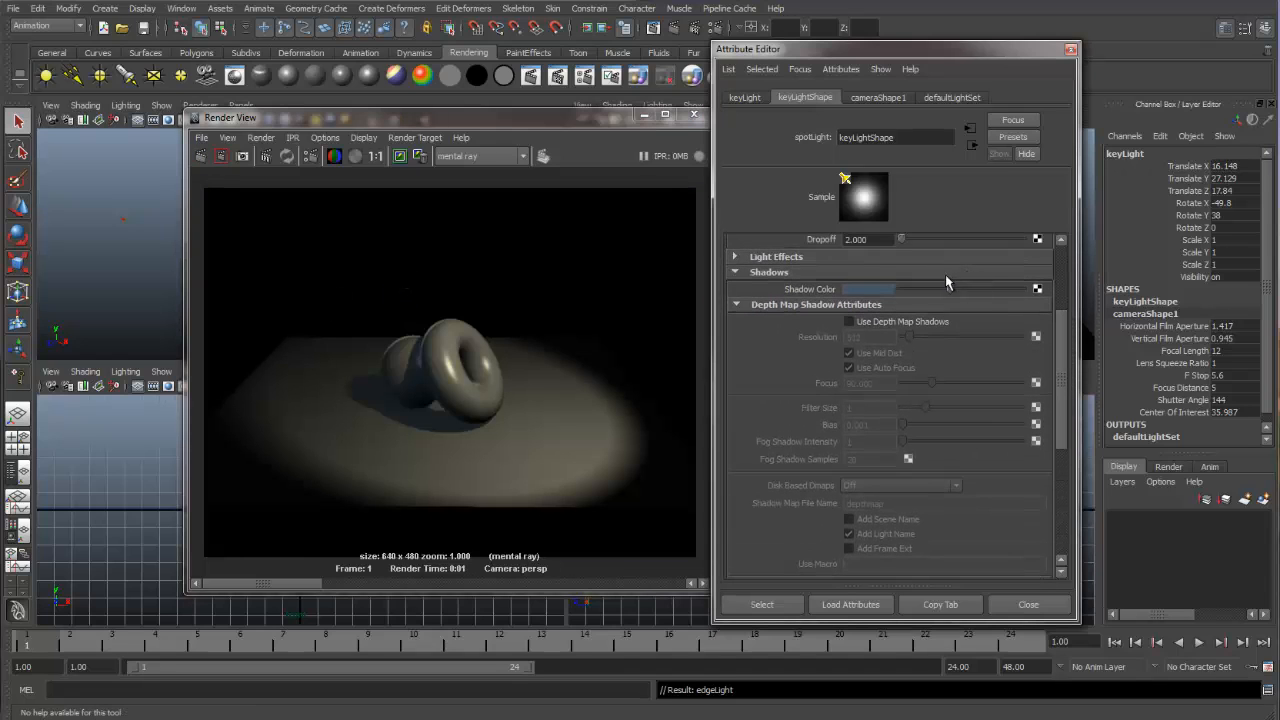
{"action": "left_click_drag", "start_coordinate": [950, 292], "coordinate": [937, 290]}
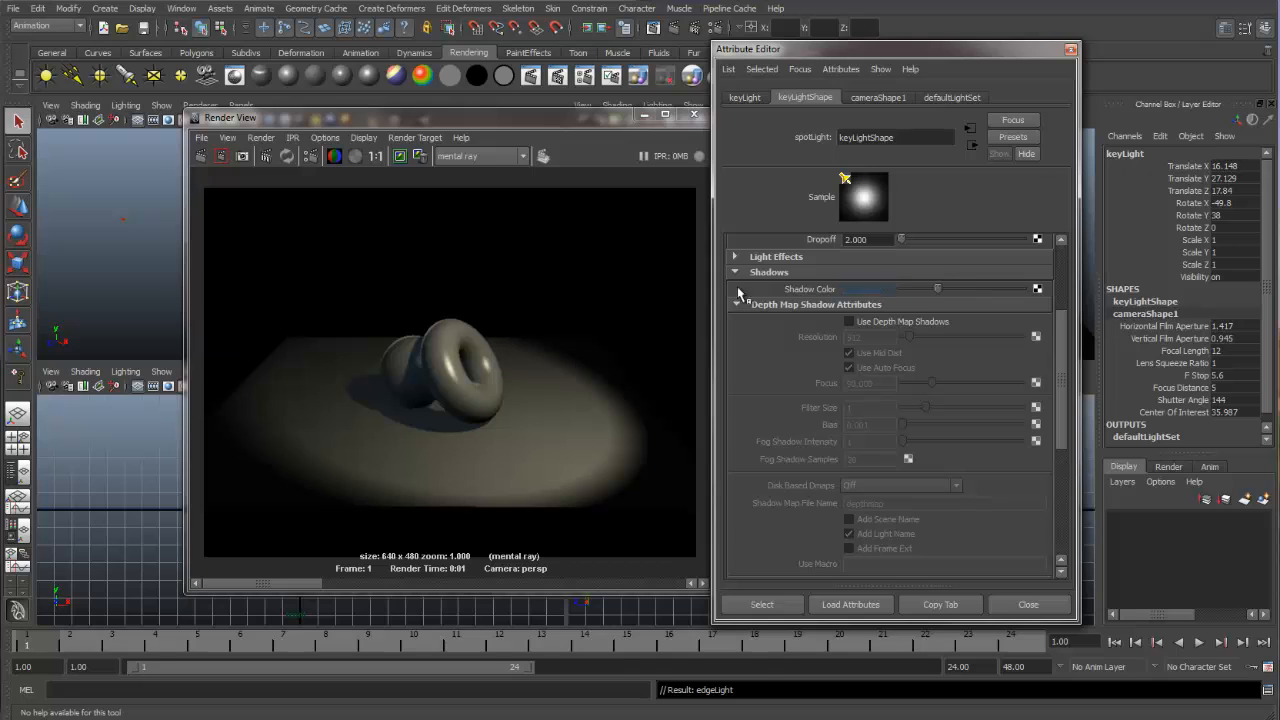
{"action": "left_click", "coordinate": [200, 156]}
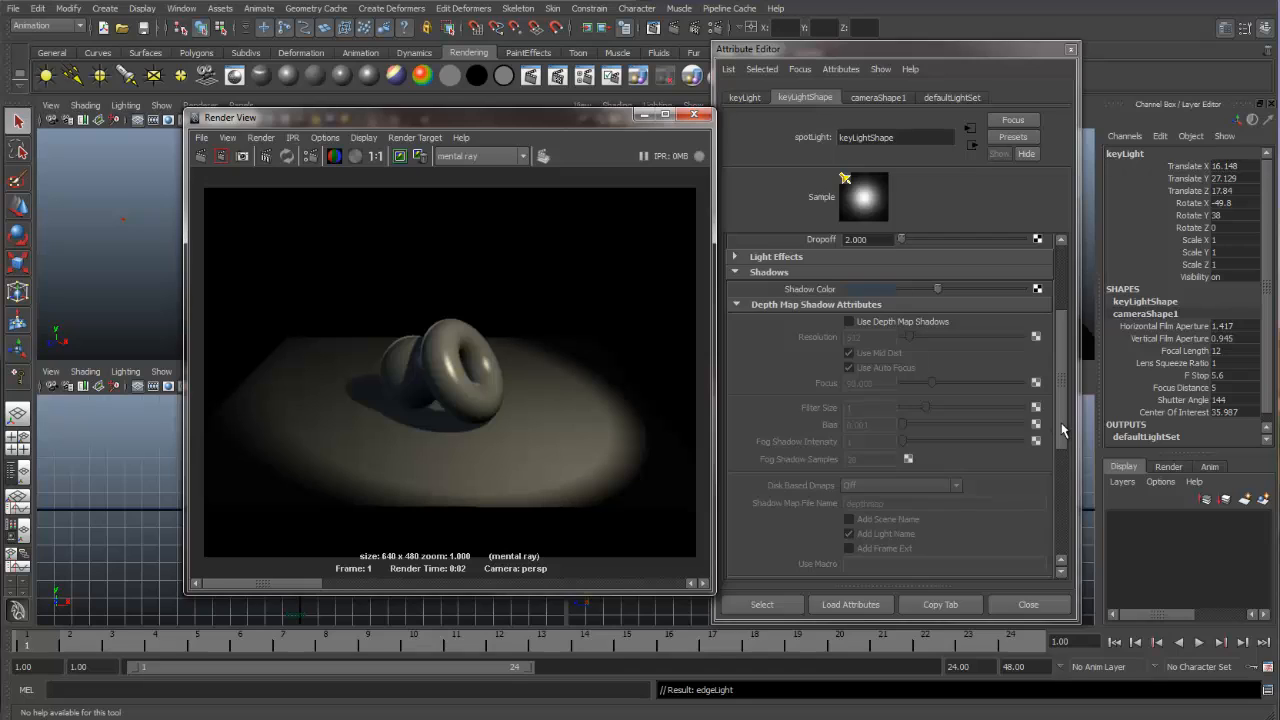
- Set keyLight's raytrace light radius to 3 and re-render to soften its shadow
{"action": "scroll", "coordinate": [1058, 458], "scroll_direction": "down", "scroll_amount": 5}
{"action": "left_click", "coordinate": [872, 487]}
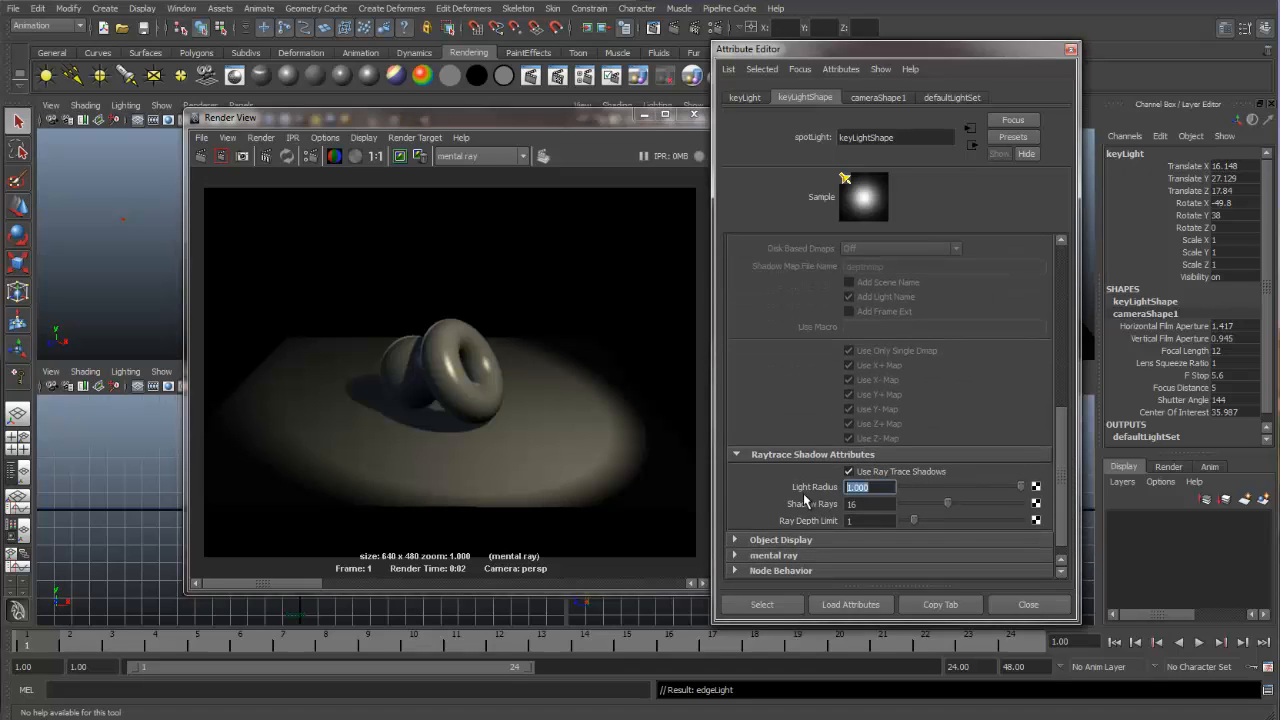
{"action": "type", "text": "3"}
{"action": "key", "text": "Return"}
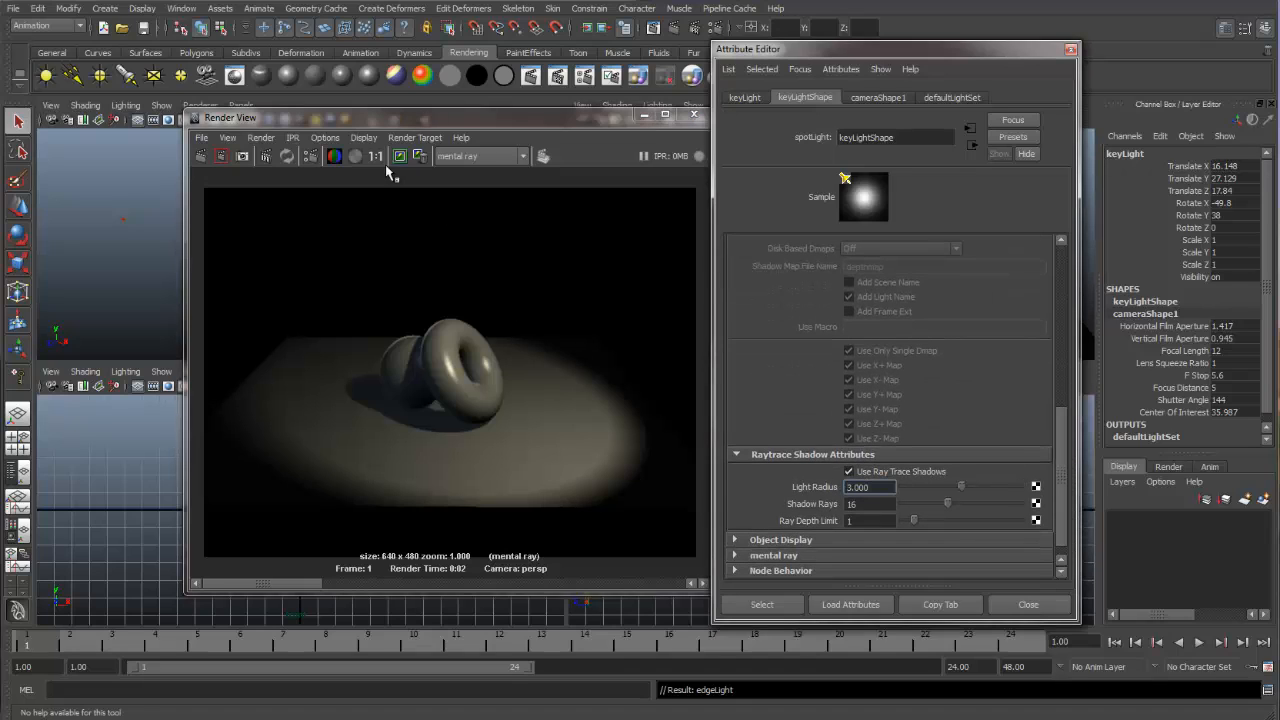
{"action": "left_click", "coordinate": [201, 157]}
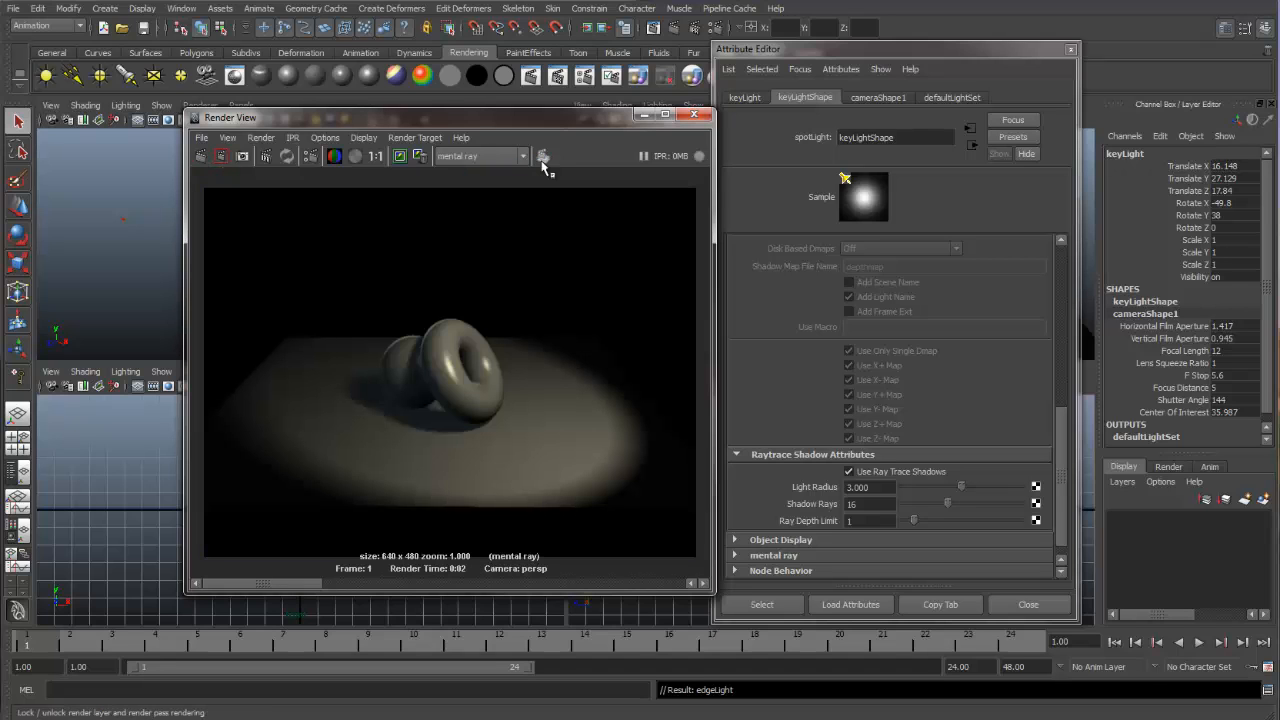
- Examine the soft blue shadow in the render alongside keyLight's spot light attributes, and close the attribute window
{"action": "left_click_drag", "start_coordinate": [543, 118], "coordinate": [748, 117]}
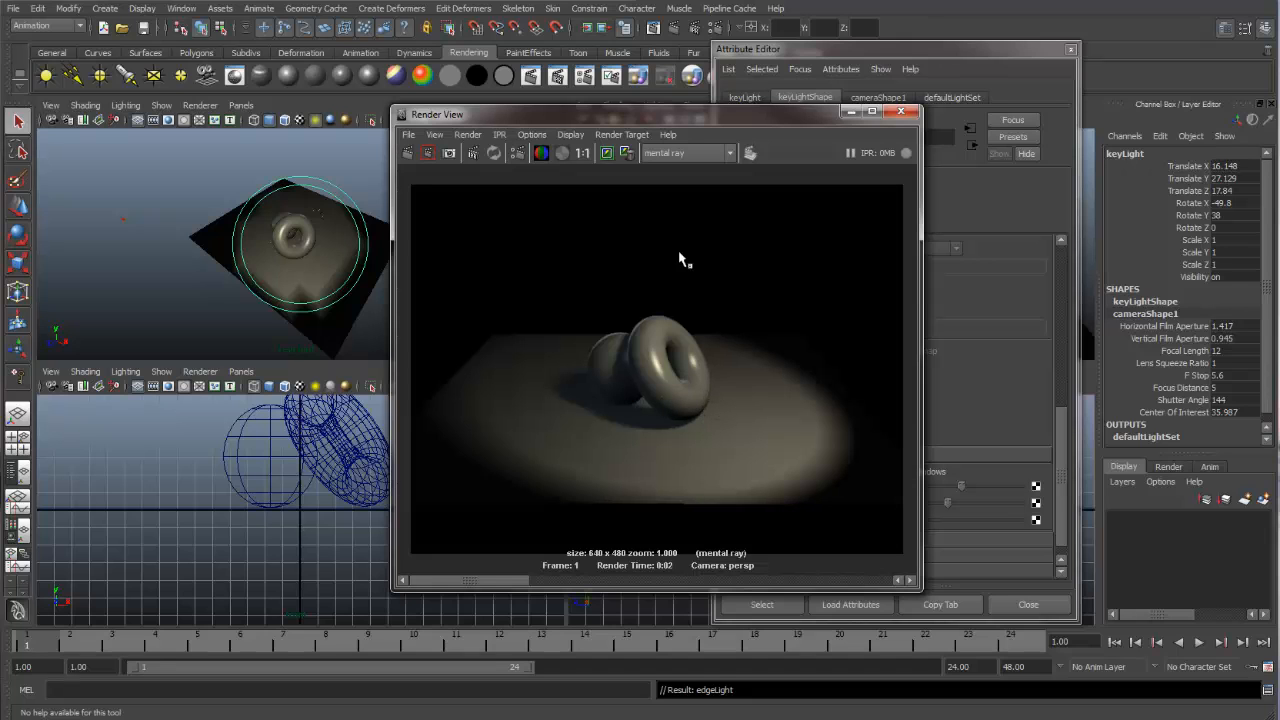
{"action": "left_click_drag", "start_coordinate": [718, 118], "coordinate": [477, 135]}
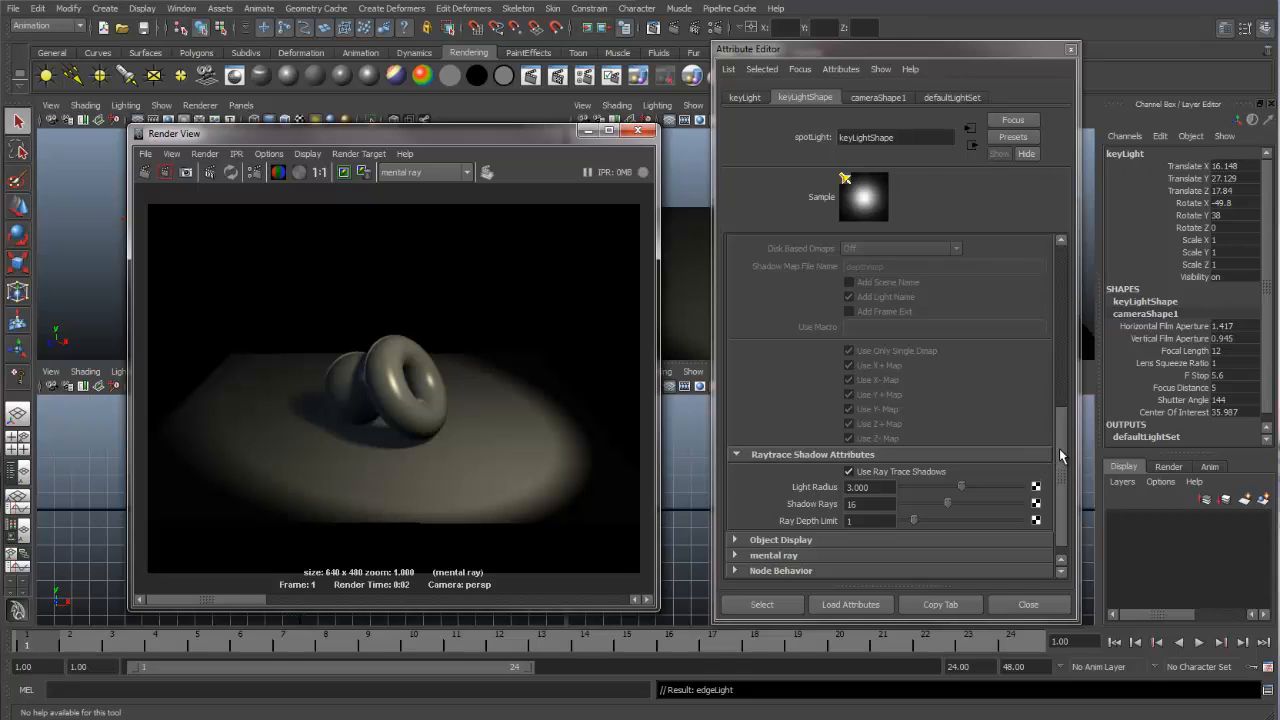
{"action": "left_click_drag", "start_coordinate": [1061, 458], "coordinate": [1060, 290]}
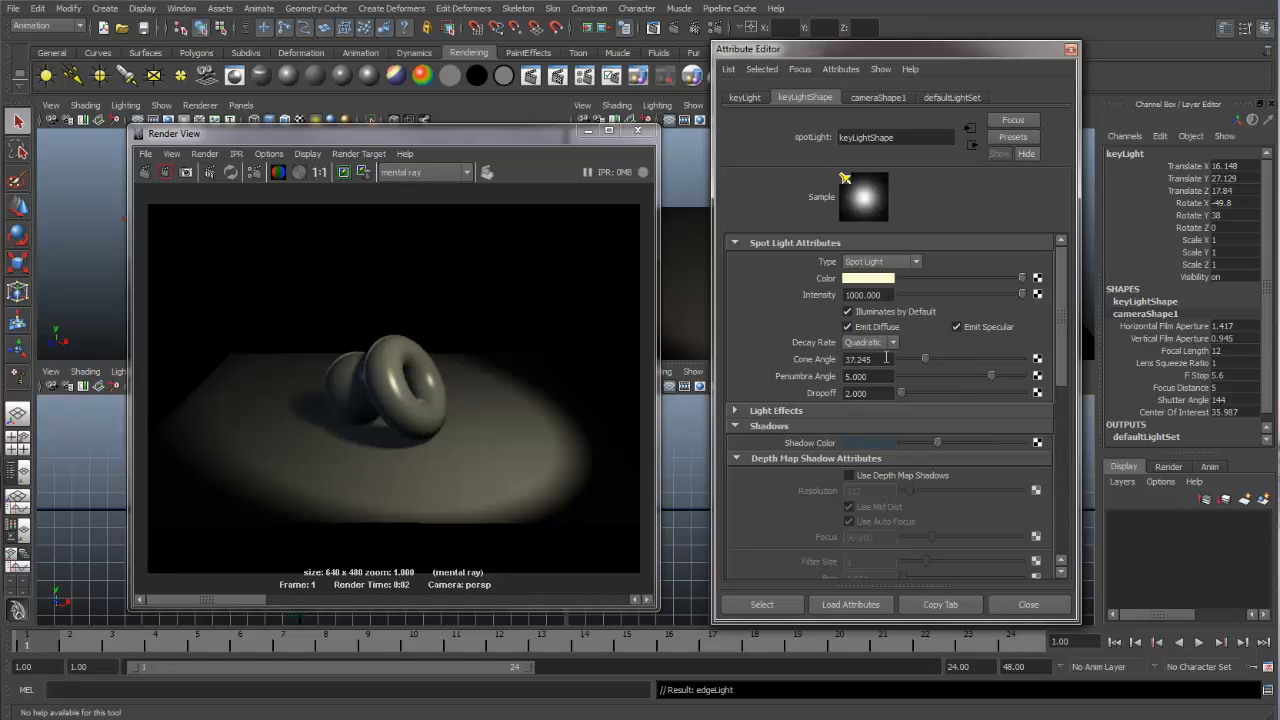
{"action": "mouse_move", "coordinate": [543, 138]}
{"action": "left_mouse_down"}
{"action": "mouse_move", "coordinate": [741, 147]}
{"action": "mouse_move", "coordinate": [551, 148]}
{"action": "left_mouse_up"}
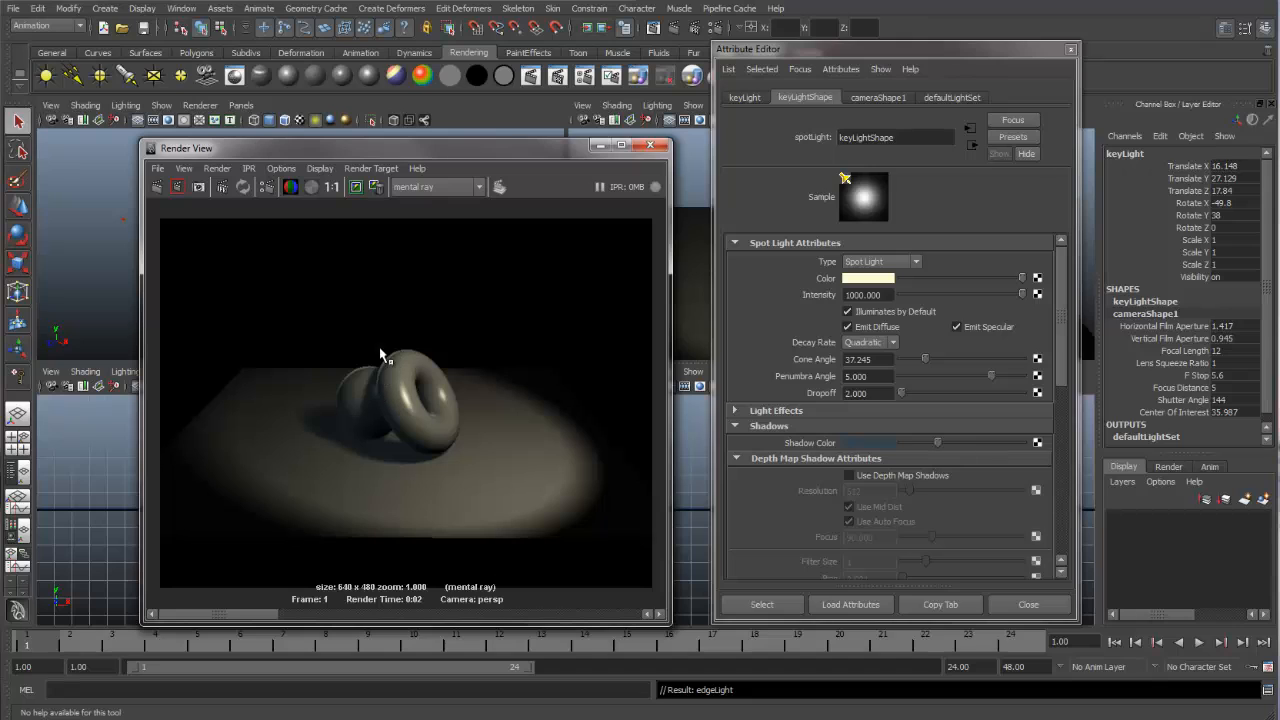
{"action": "left_click", "coordinate": [352, 388]}
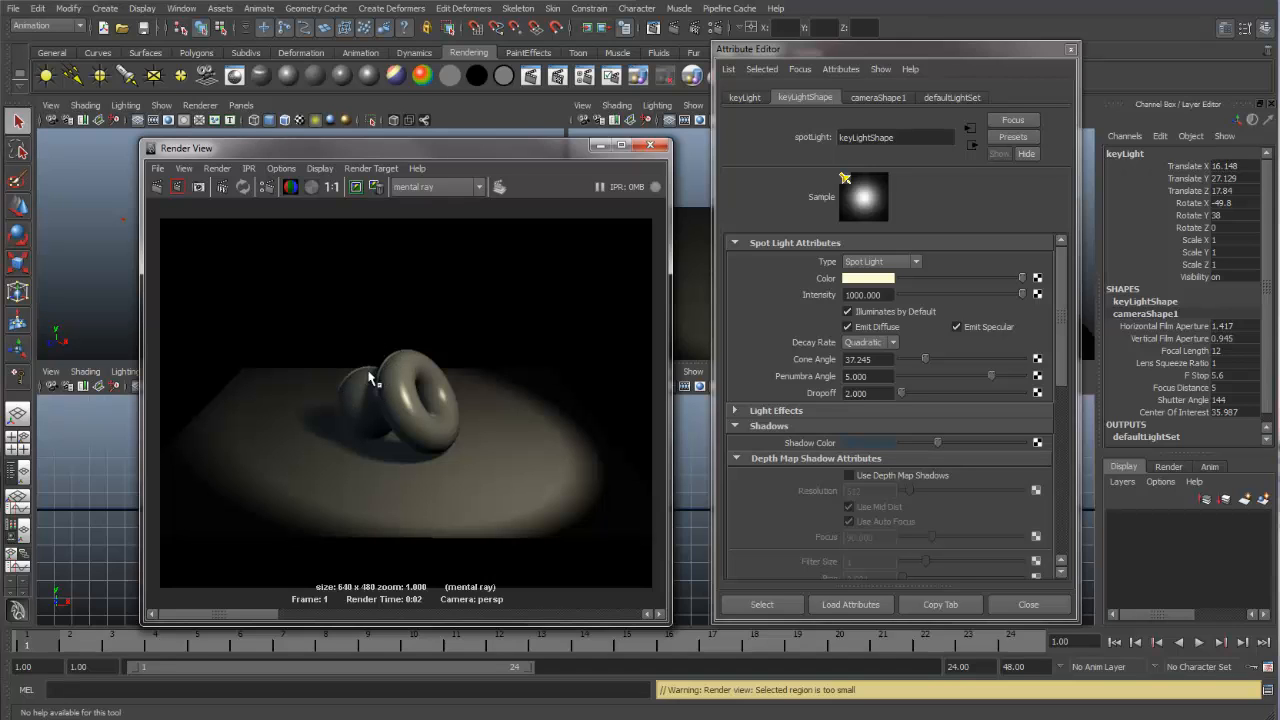
{"action": "left_click_drag", "start_coordinate": [521, 151], "coordinate": [548, 152]}
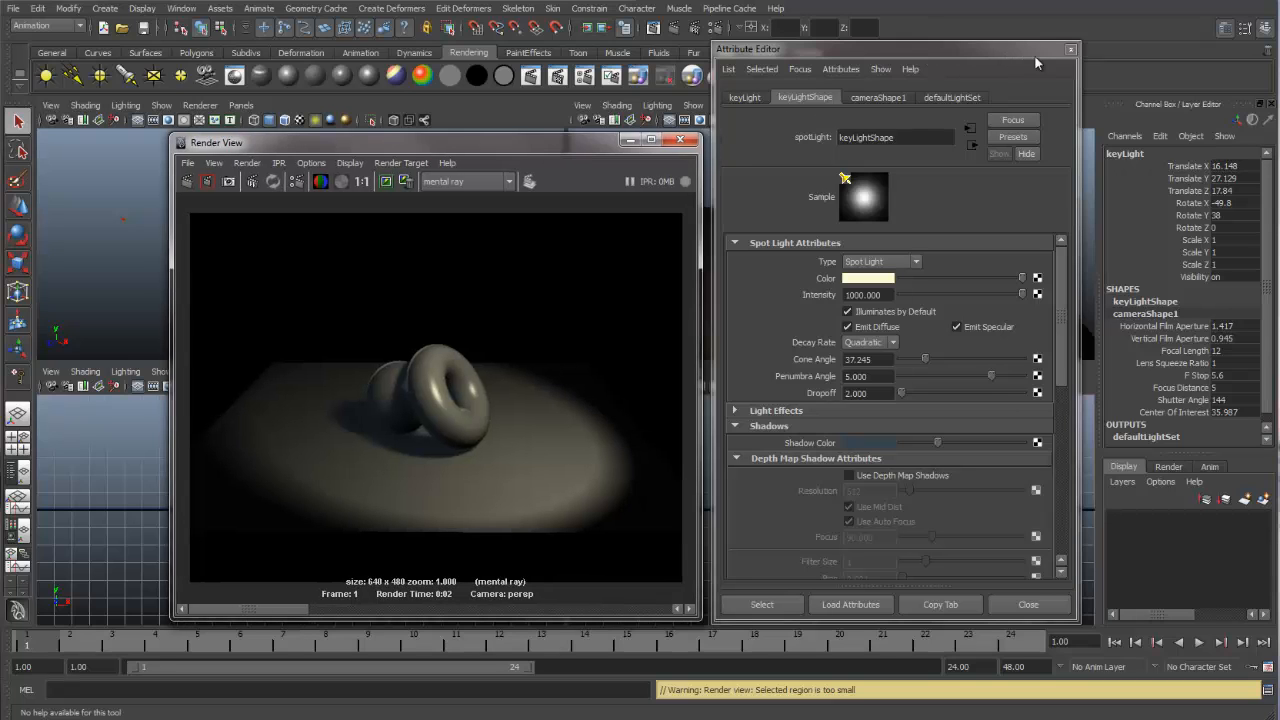
{"action": "left_click", "coordinate": [1071, 49]}
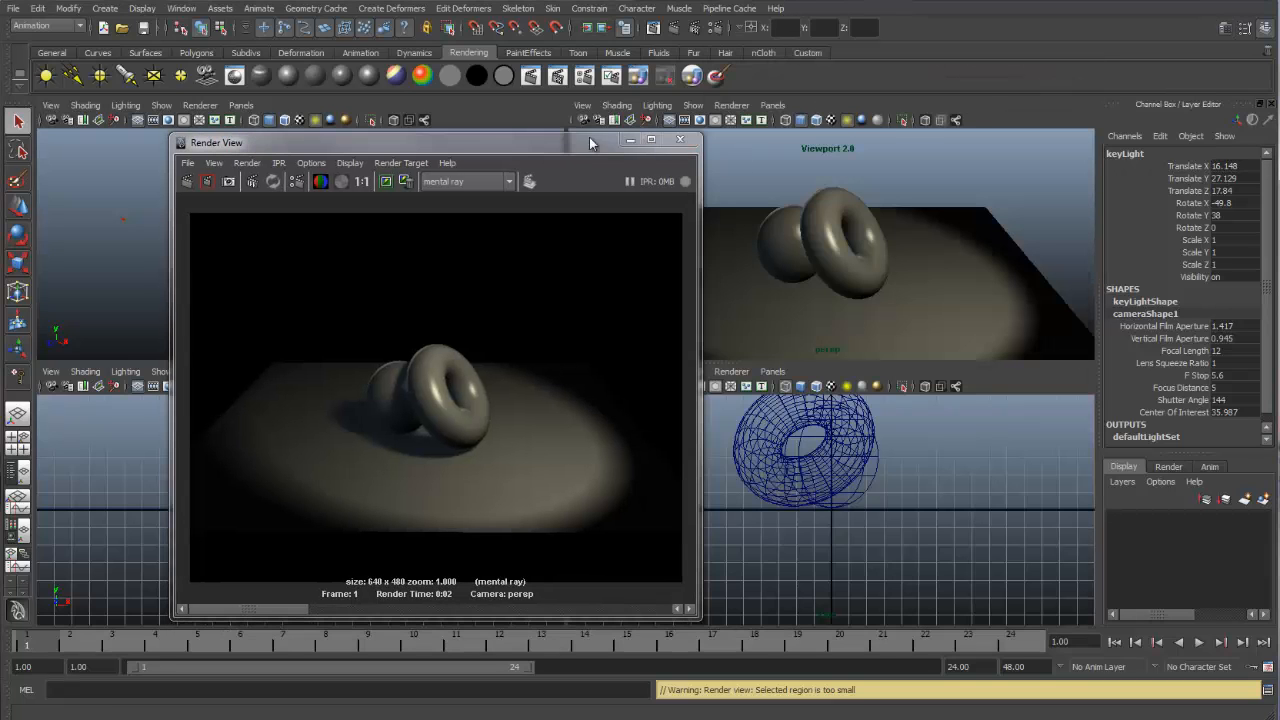
- Compare the stored renders in the render window, stepping through them to the soft blue shadow version
{"action": "left_click_drag", "start_coordinate": [590, 140], "coordinate": [730, 129]}
{"action": "left_click_drag", "start_coordinate": [815, 118], "coordinate": [853, 121]}
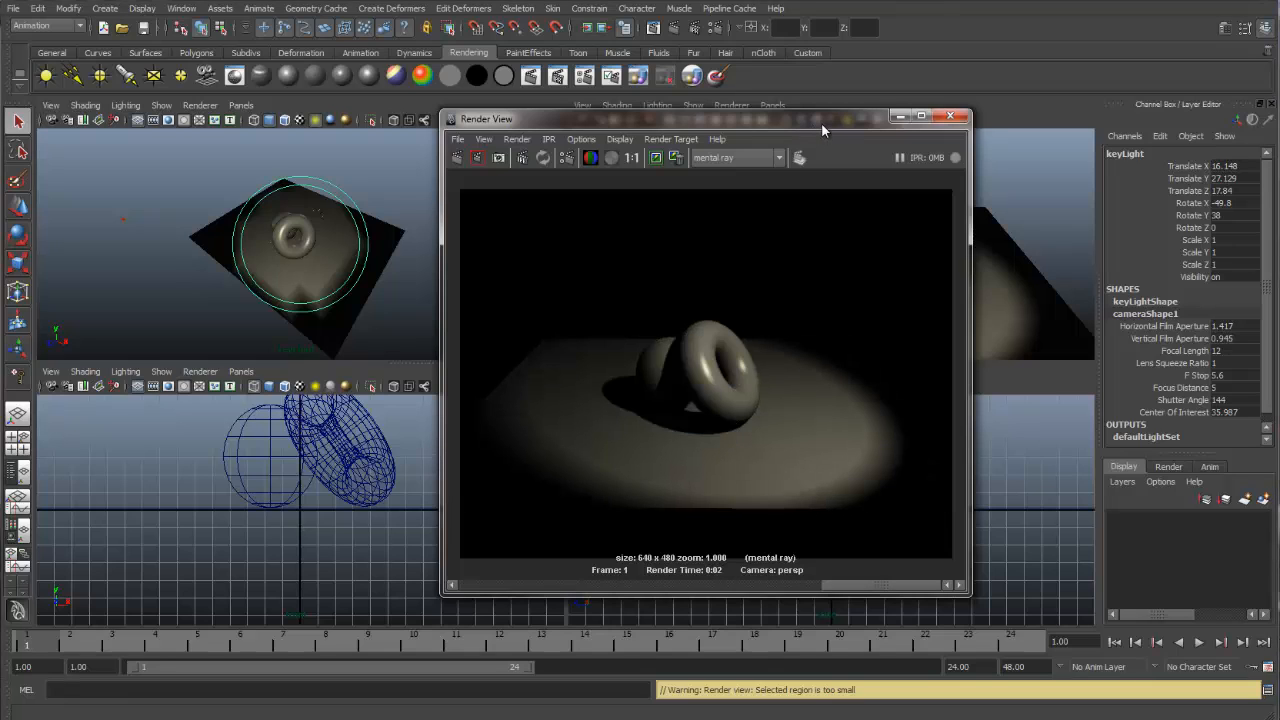
{"action": "left_click_drag", "start_coordinate": [821, 122], "coordinate": [808, 145]}
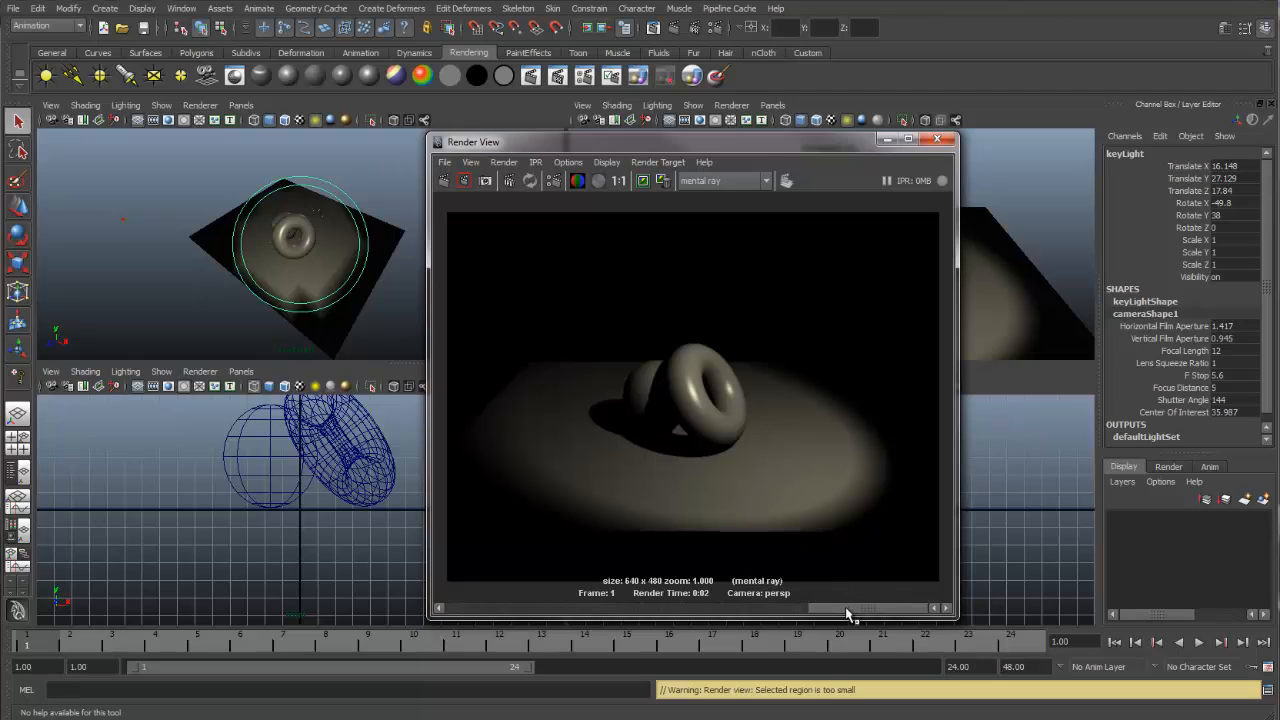
{"action": "left_click", "coordinate": [775, 610]}
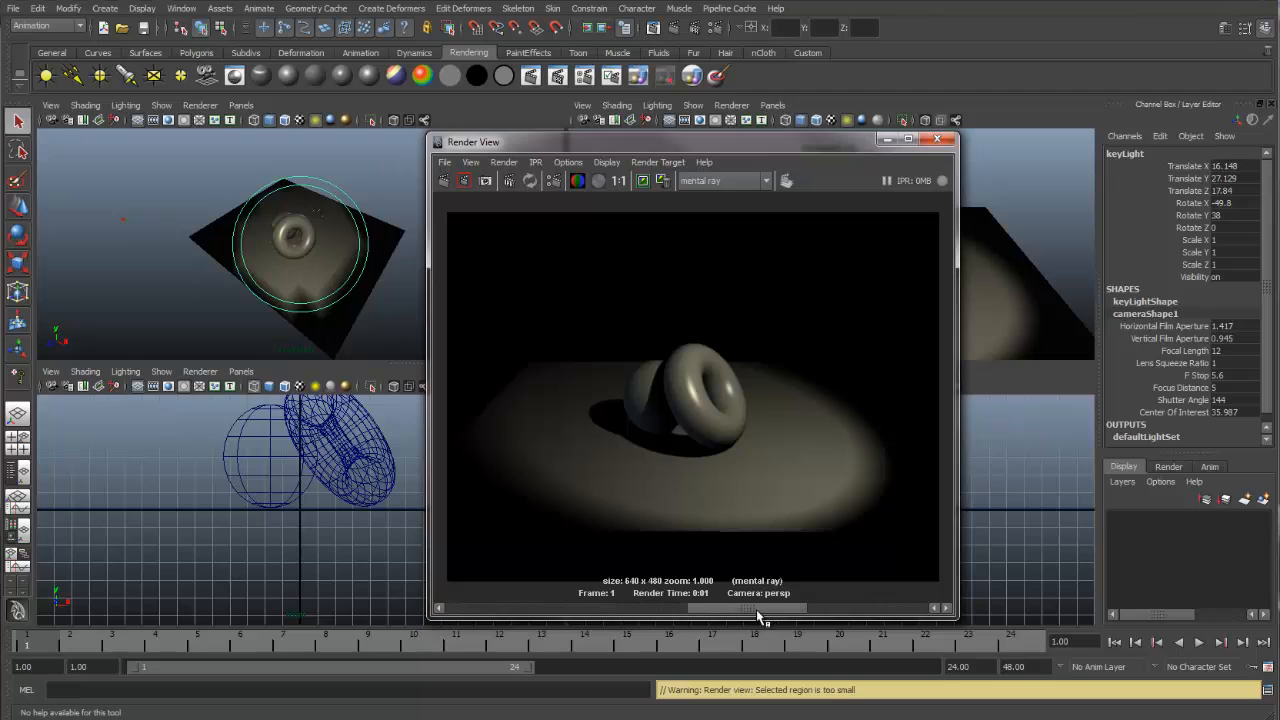
{"action": "left_click", "coordinate": [685, 610]}
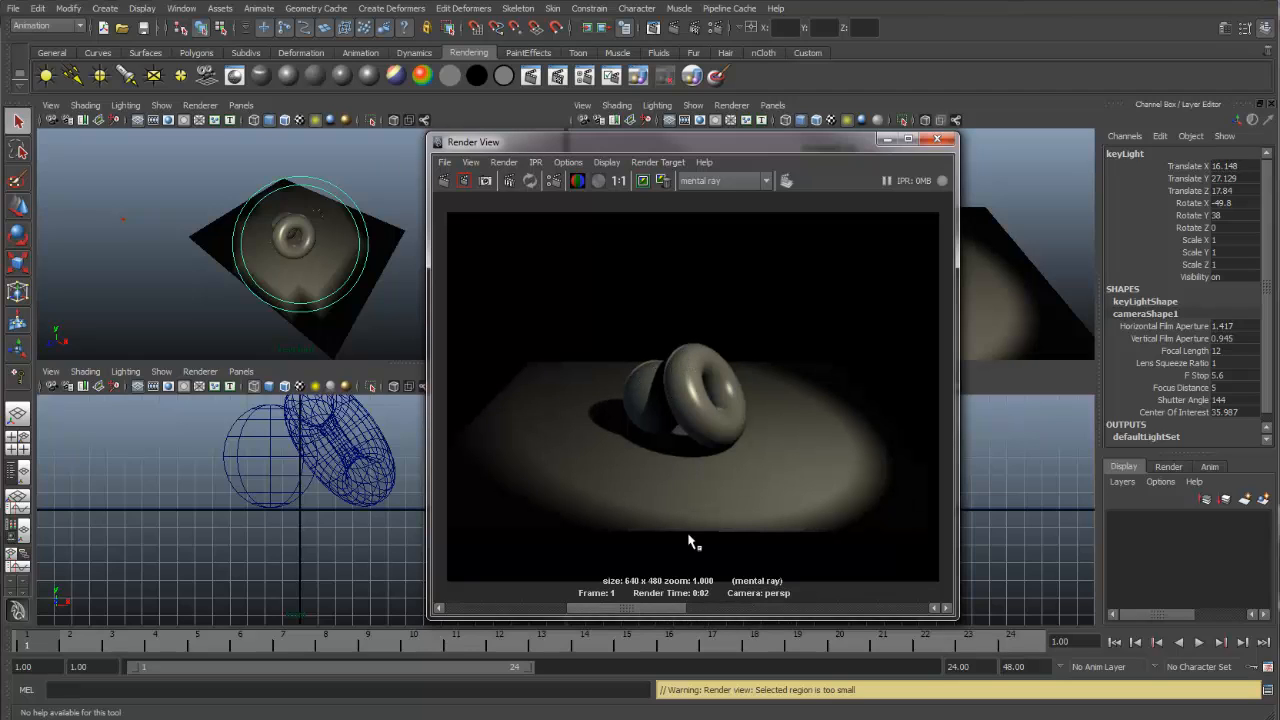
{"action": "left_click_drag", "start_coordinate": [643, 610], "coordinate": [583, 614]}
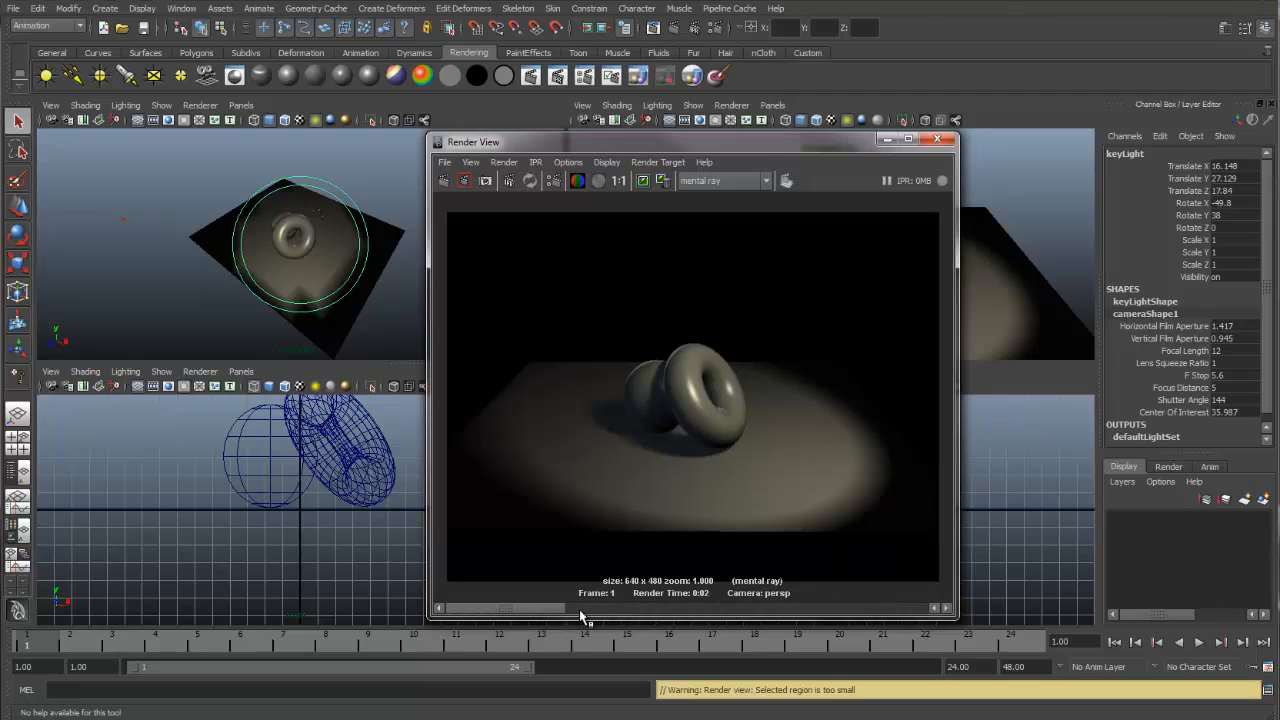